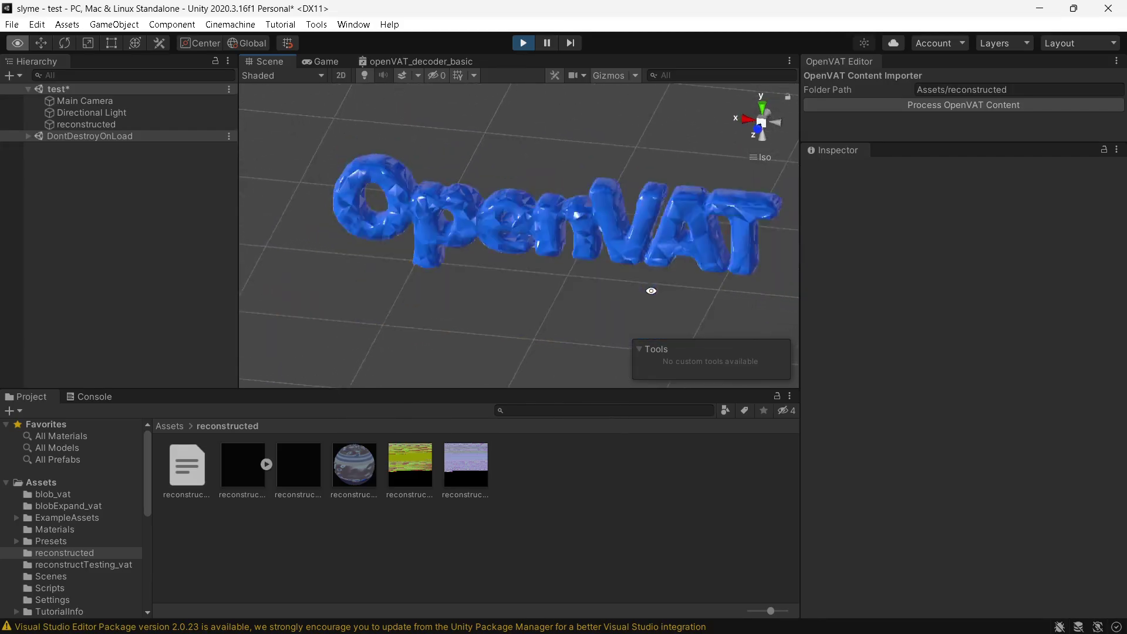
Step: Examine the playing OpenVAT melting animation in the Unity scene from several angles
left_click_drag(803, 248, 395, 204, "alt")
left_click(526, 46)
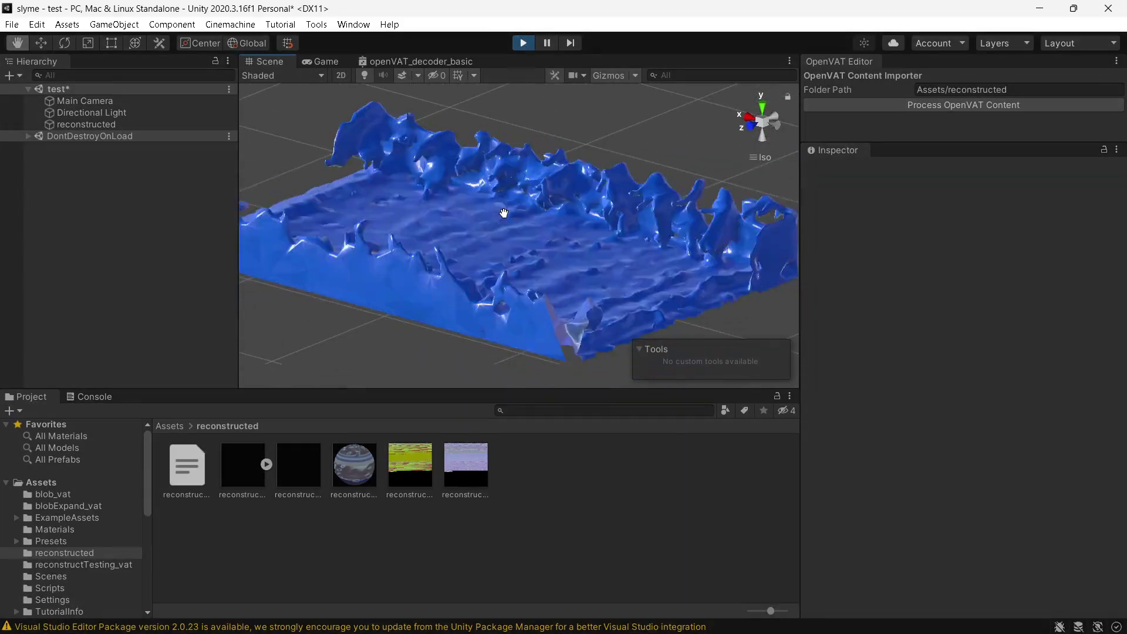
middle_click_drag(505, 214, 540, 234)
left_click_drag(545, 249, 316, 264, "alt")
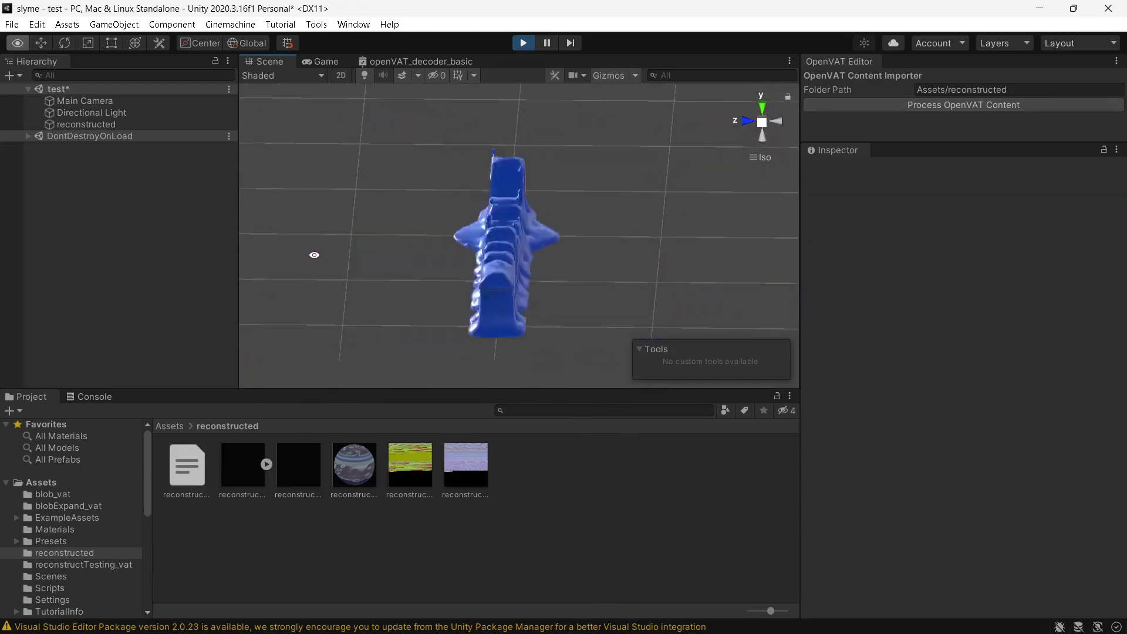
left_click_drag(320, 187, 755, 327, "alt")
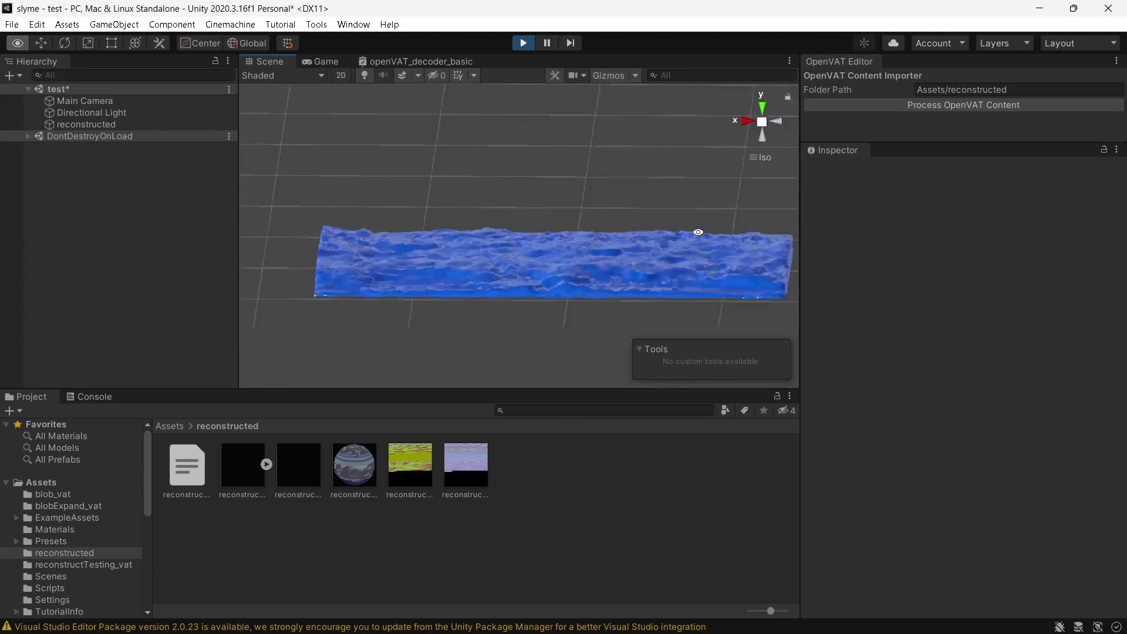
left_click_drag(606, 264, 391, 204, "alt")
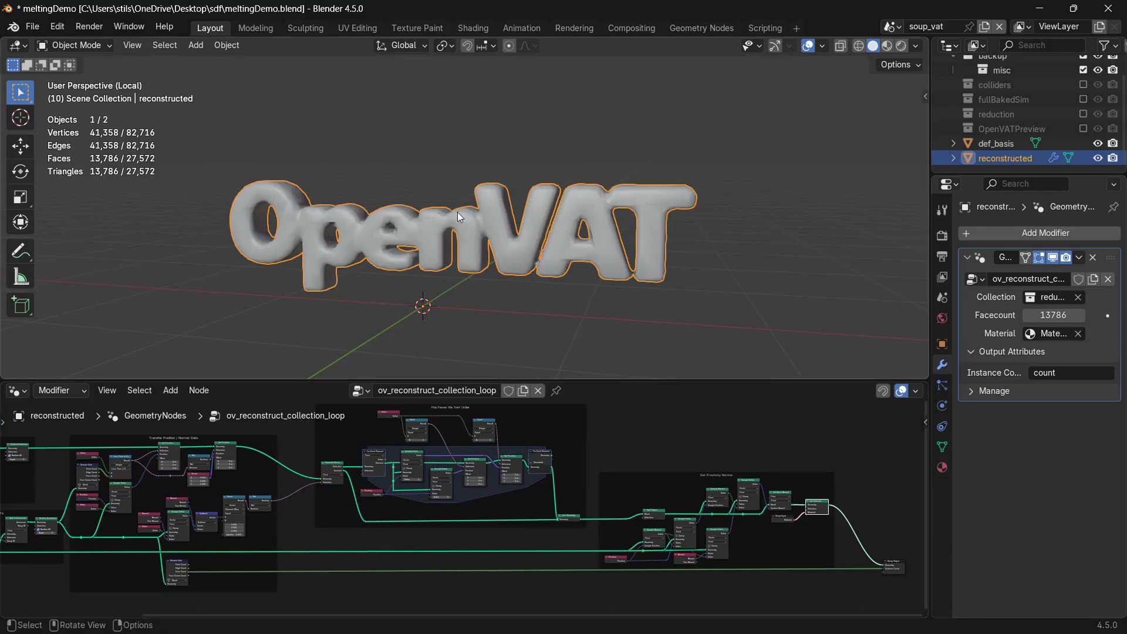
Step: Switch to Blender and examine the reconstruction node graph and the def_basis mesh's collapsed geometry in Edit Mode
middle_click_drag(341, 494, 442, 511)
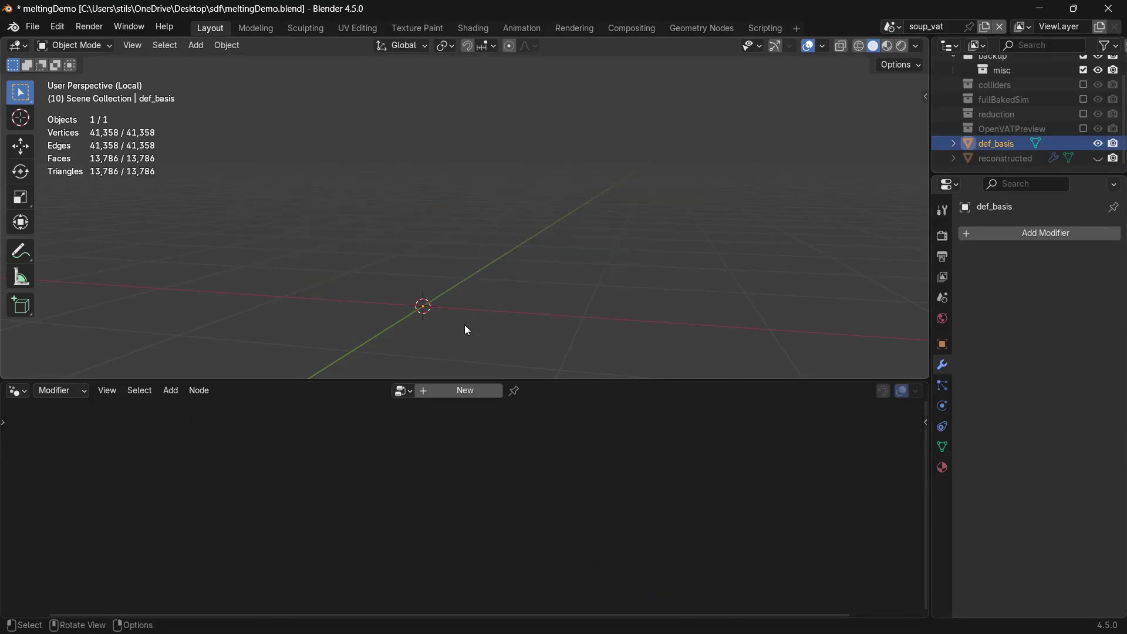
middle_click_drag(465, 330, 462, 251)
key("Tab")
left_click_drag(446, 188, 581, 309)
middle_click_drag(524, 229, 490, 280)
left_click_drag(405, 151, 581, 315)
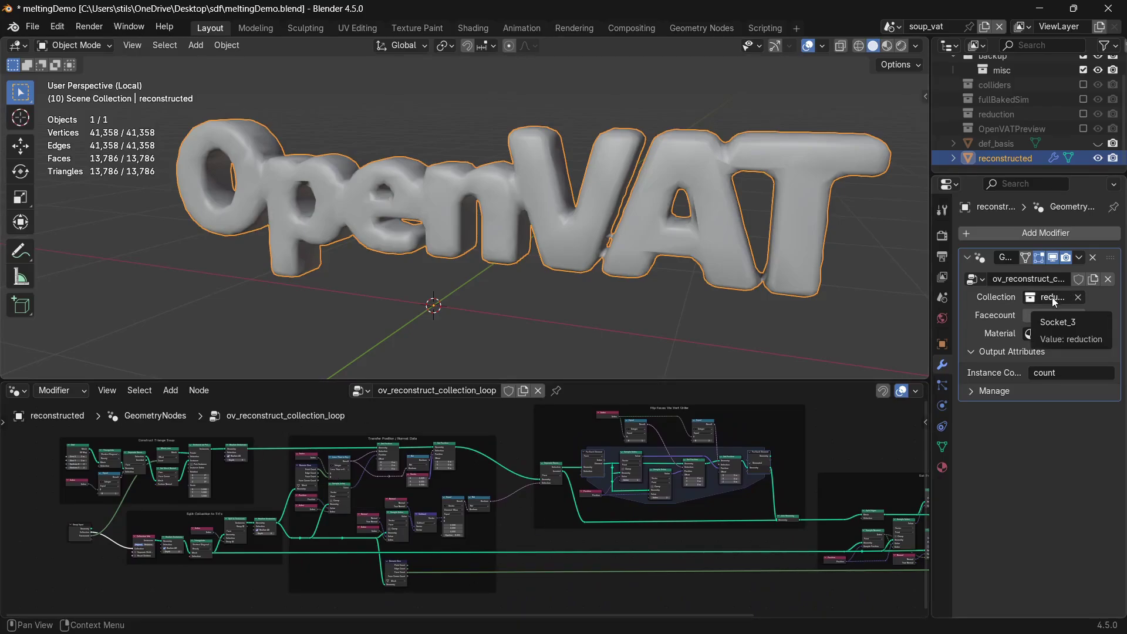
Step: Hide the reconstructed object, enable the reduction collection and select the reduced object inside it
left_click_drag(930, 291, 888, 286)
left_click(1097, 158)
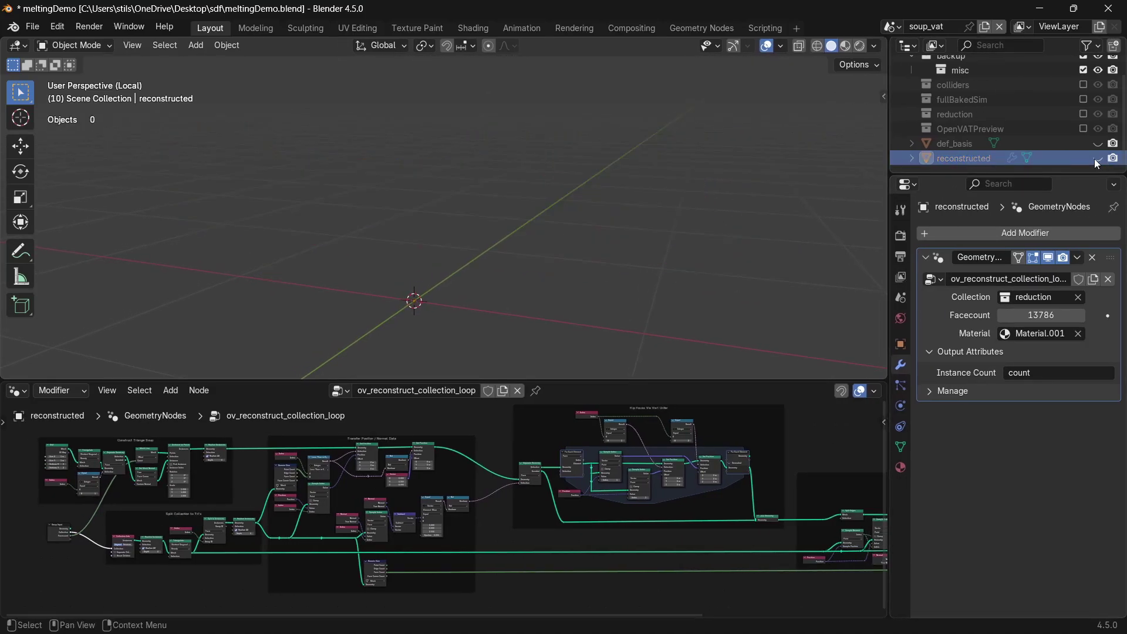
left_click(1082, 114)
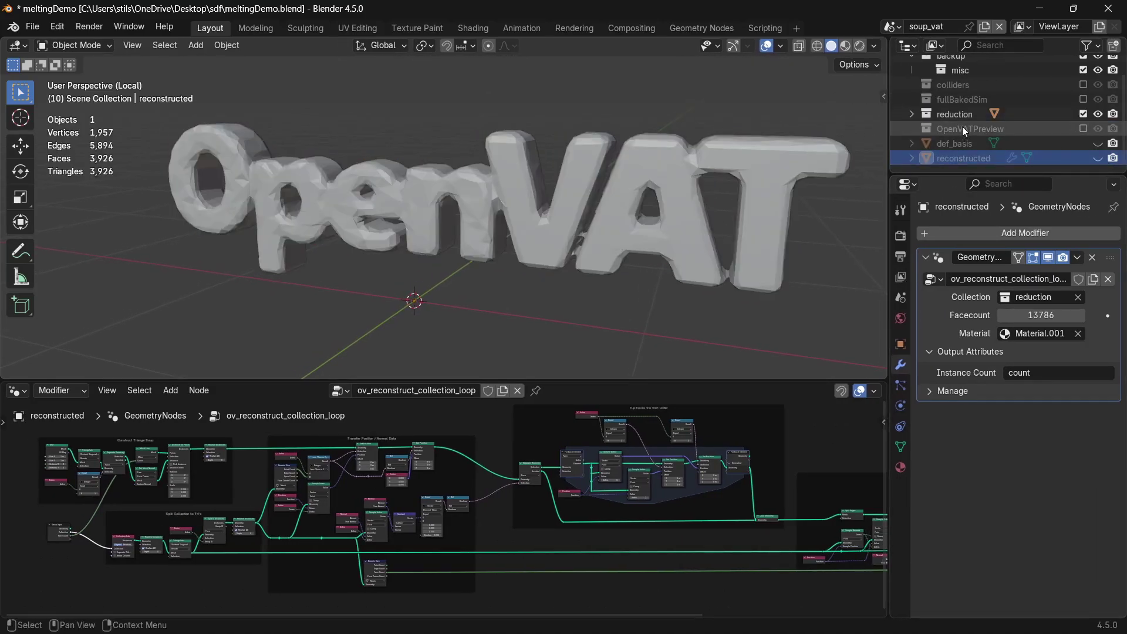
left_click(963, 128)
left_click(913, 114)
left_click(964, 129)
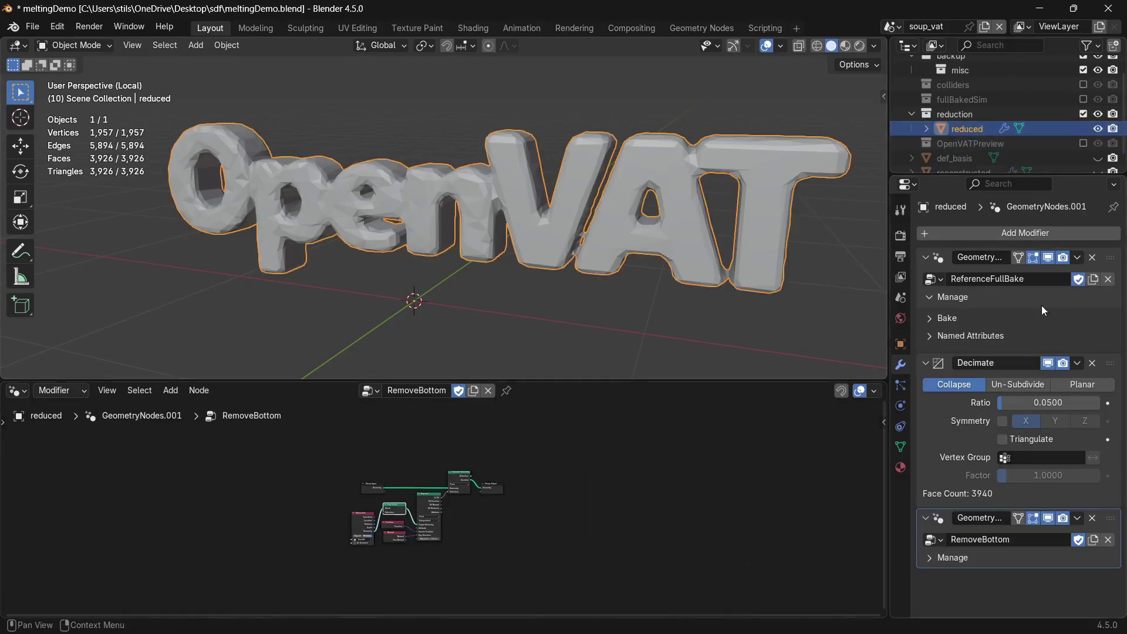
Step: Display the reduced object's ReferenceFullBake node group and move Realize Instances closer to the Collection Info node
left_click(1111, 262)
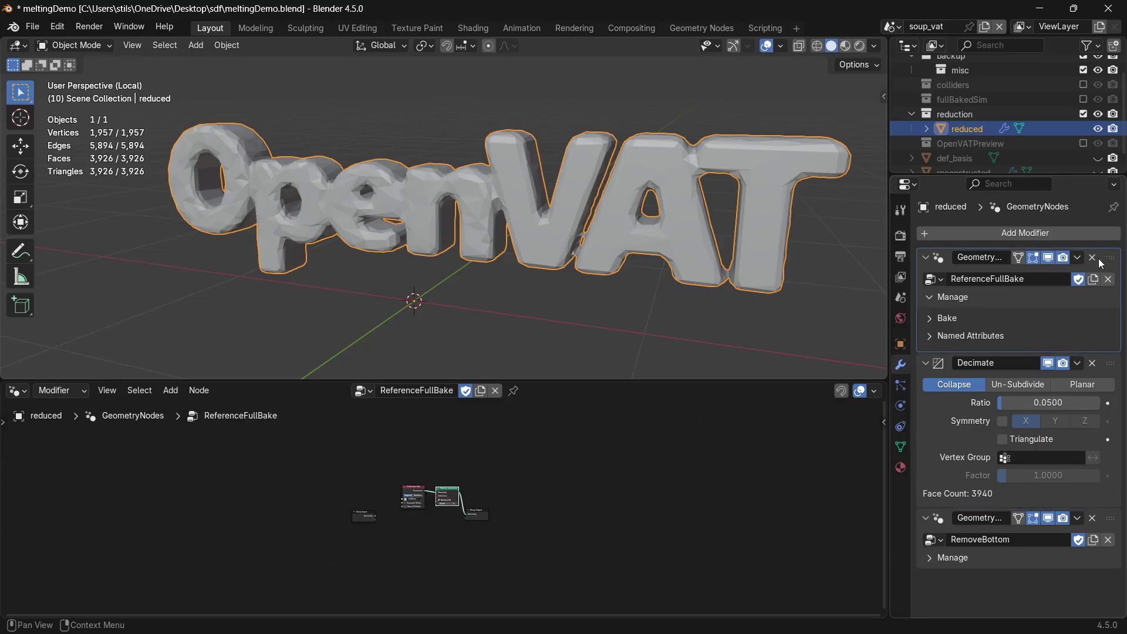
key("Home")
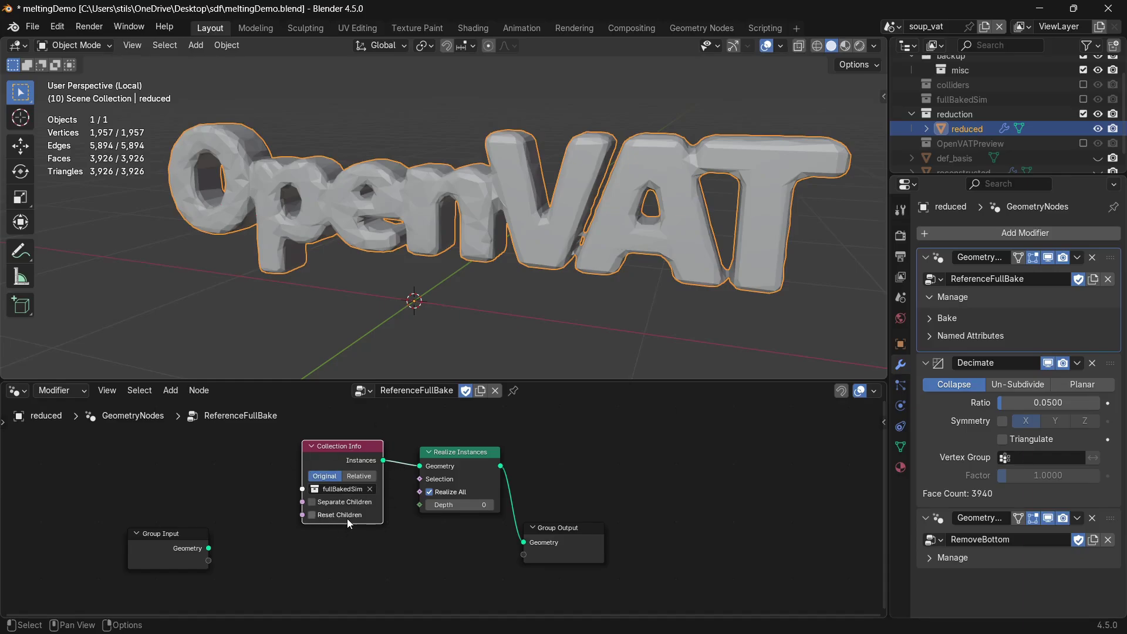
left_click_drag(463, 454, 442, 457)
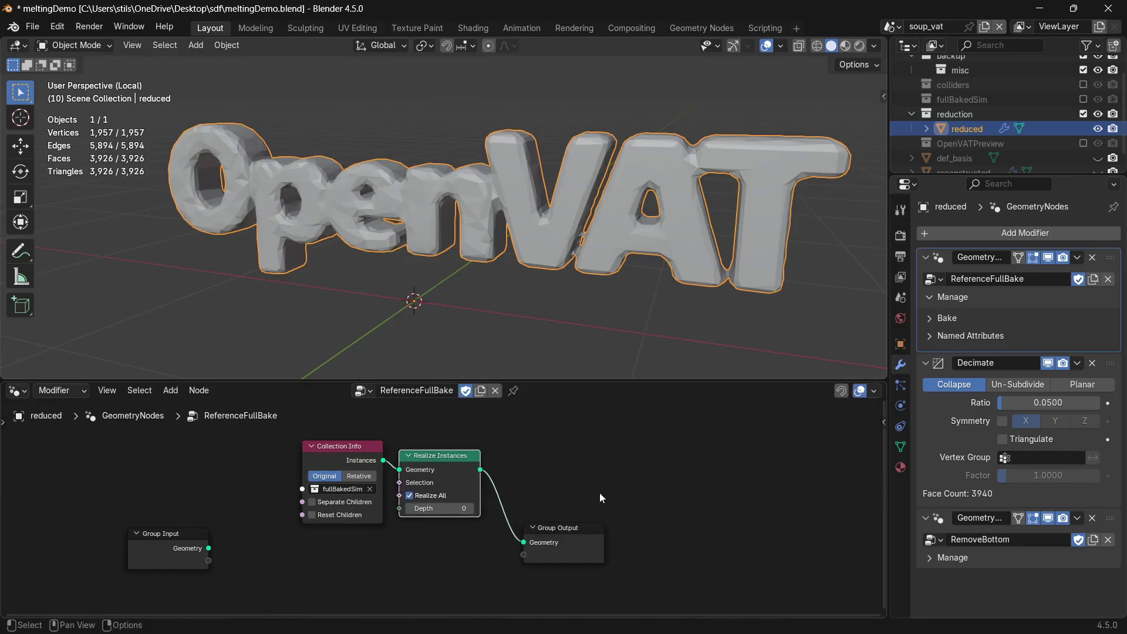
Step: Collapse the Decimate modifier's settings and bring up the RemoveBottom modifier's node group for inspection
left_click(1103, 365)
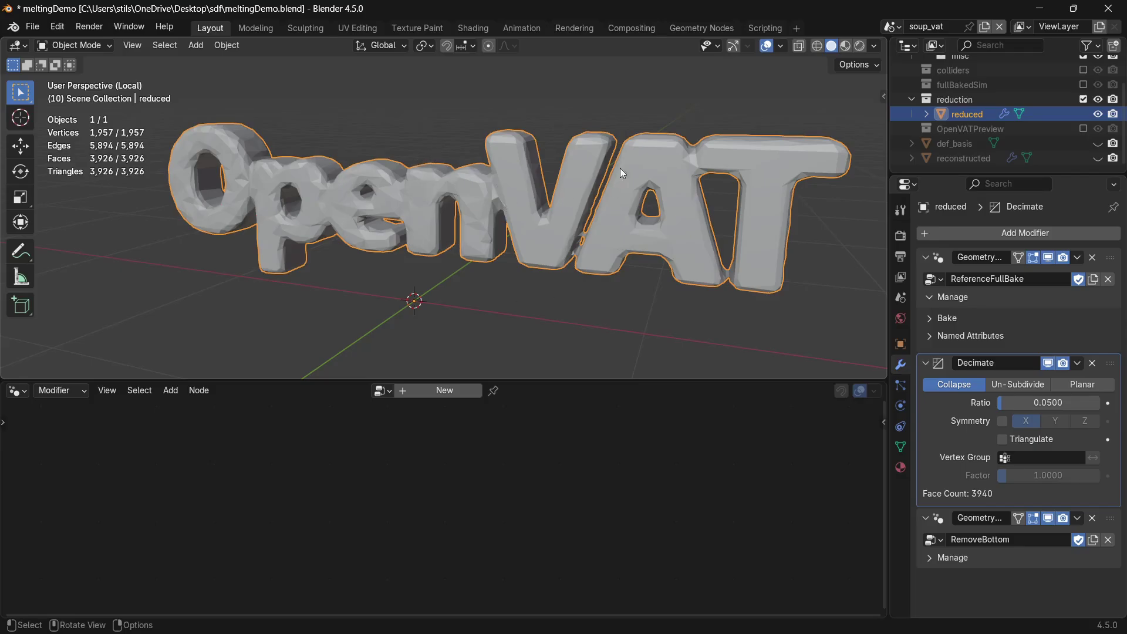
left_click(926, 363)
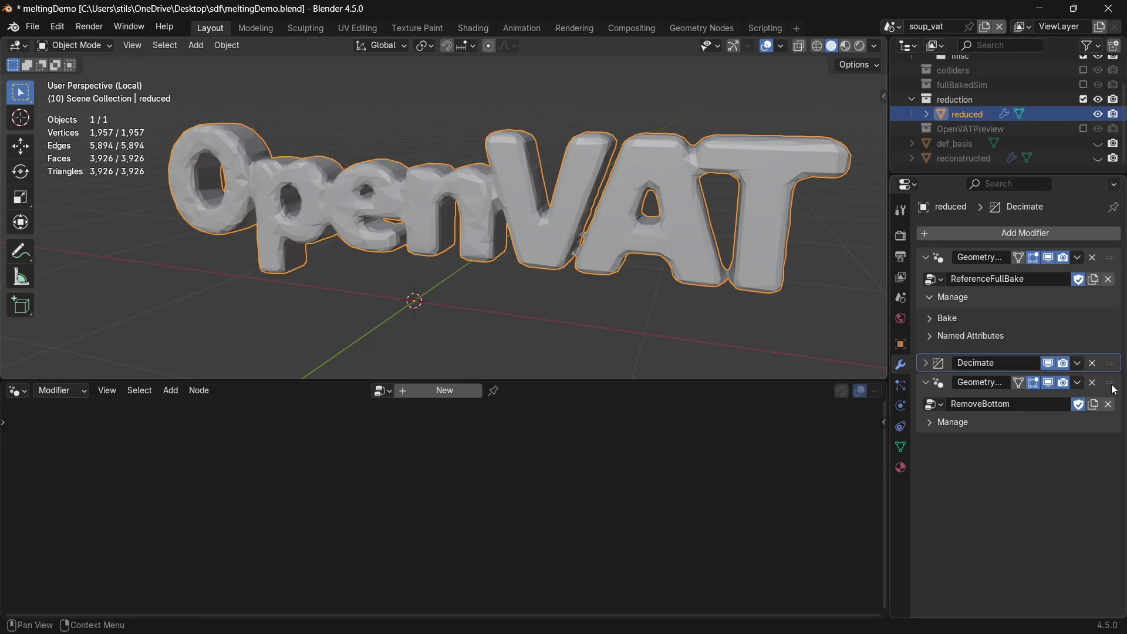
left_click(994, 397)
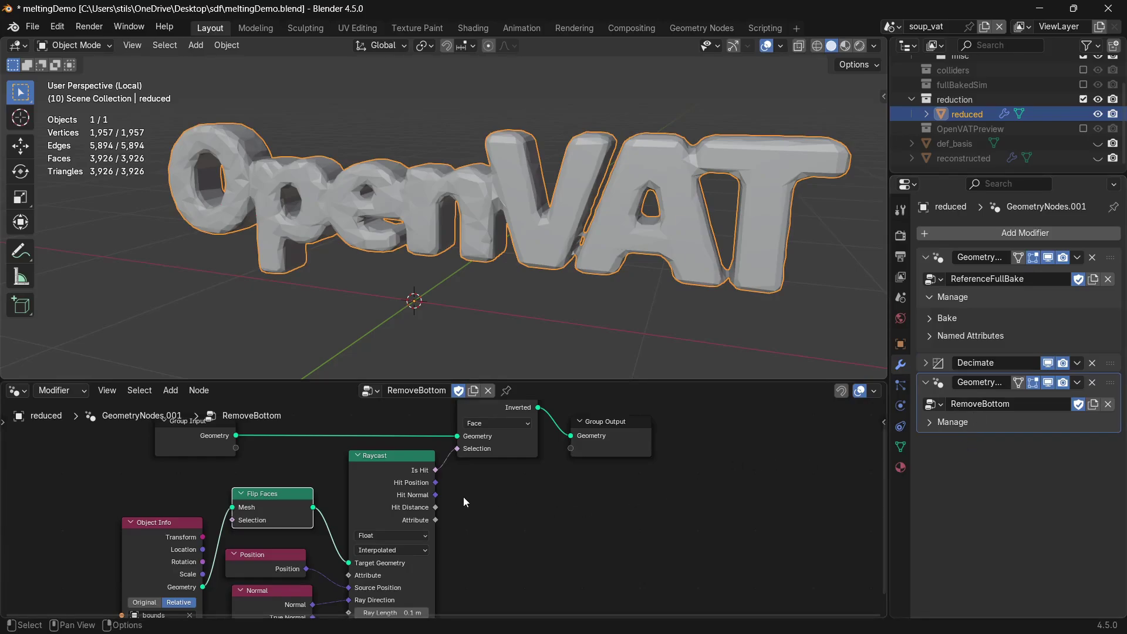
middle_click_drag(315, 482, 418, 491)
scroll(411, 224, "down", 3)
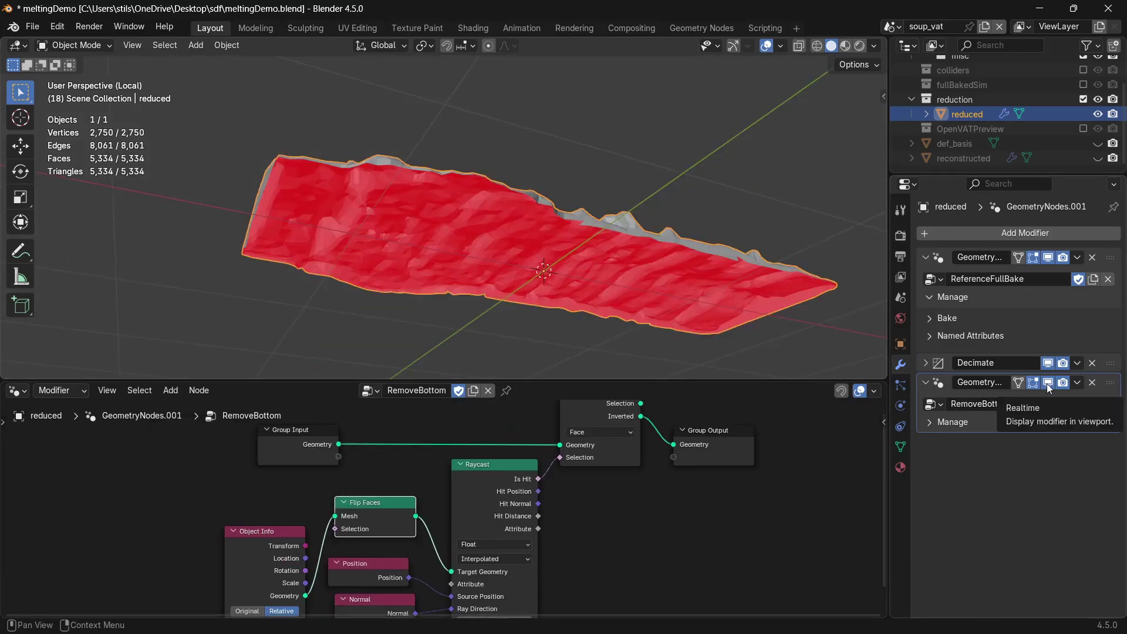
Step: Toggle the RemoveBottom modifier's viewport display off and on to compare the underside of the reduced mesh
left_click(1048, 383)
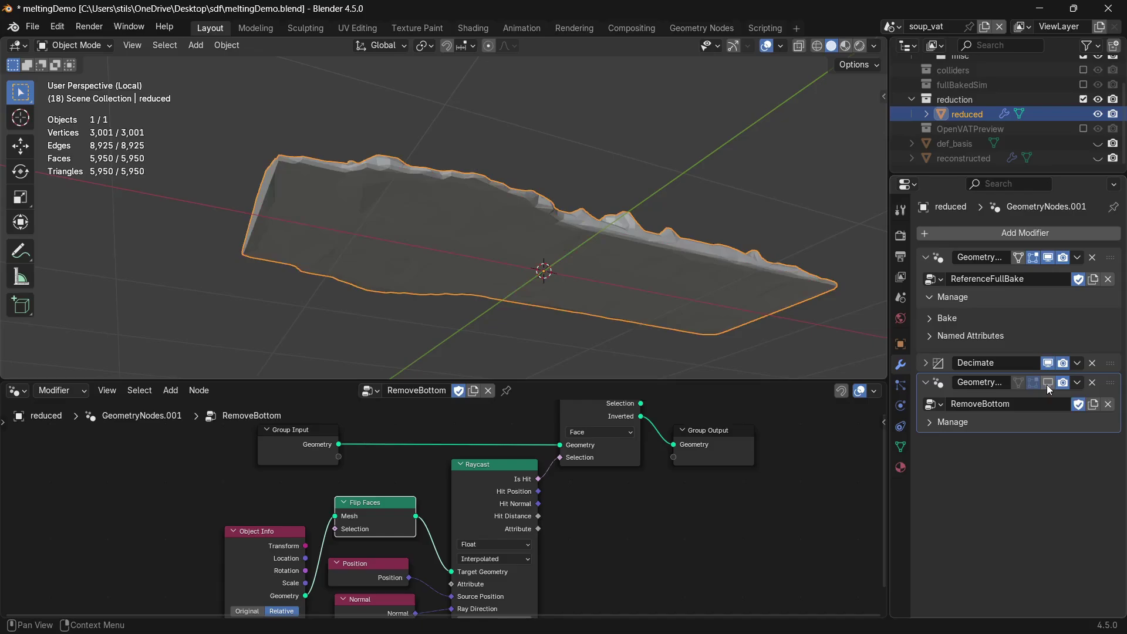
middle_click_drag(438, 254, 434, 256)
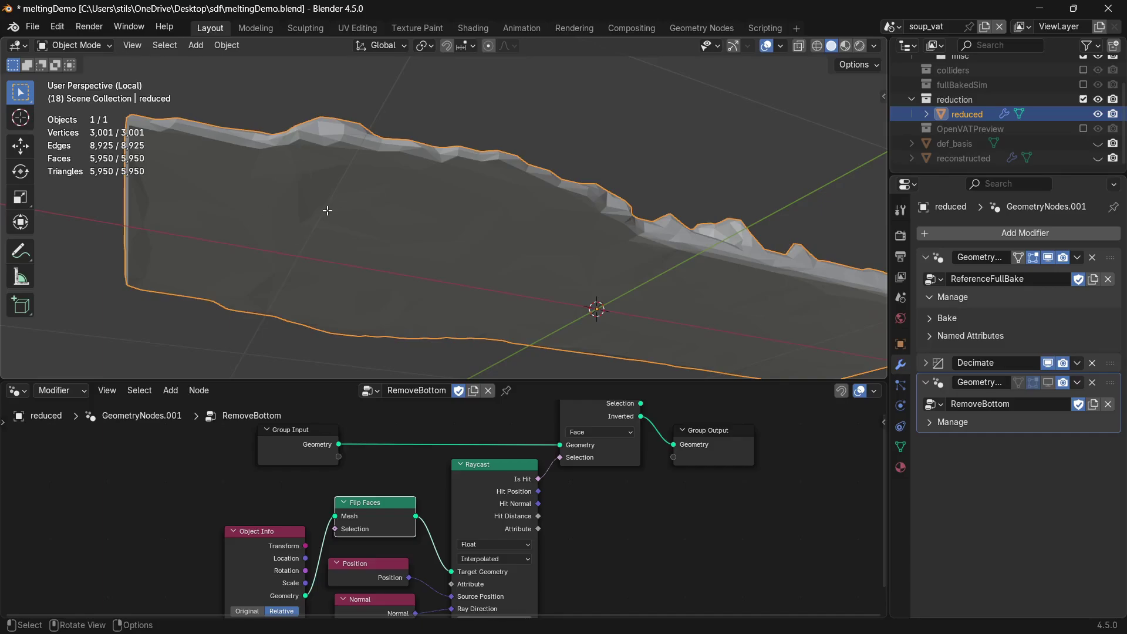
middle_click_drag(424, 235, 427, 213)
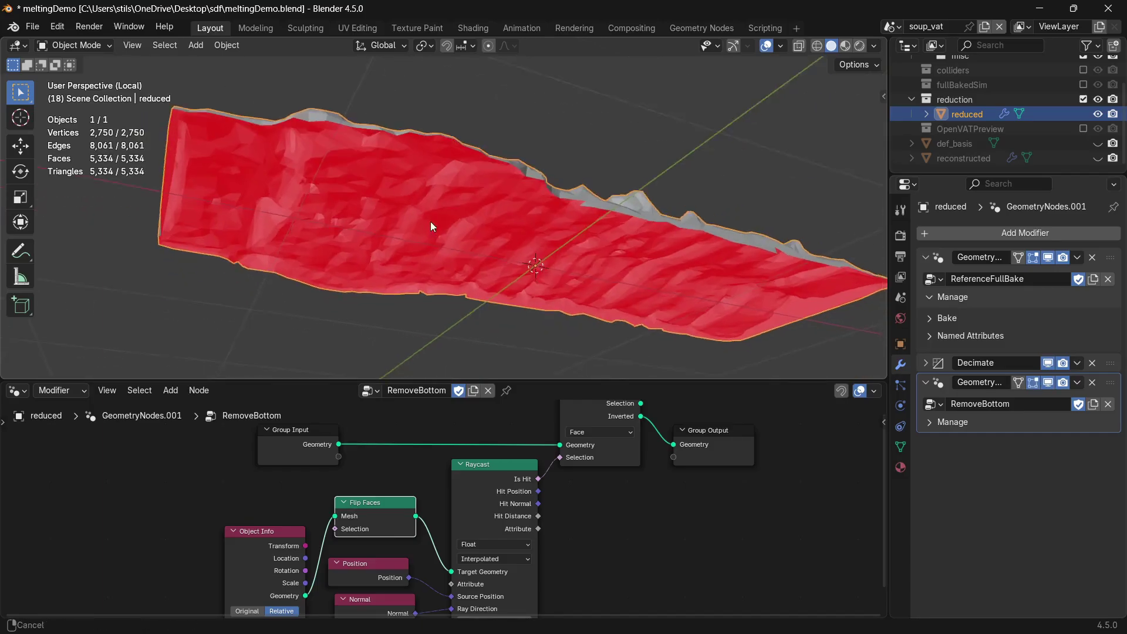
Step: Inspect the bounds object used by RemoveBottom's Object Info node, enabling the colliders collection temporarily to view it
middle_click_drag(413, 535, 402, 485)
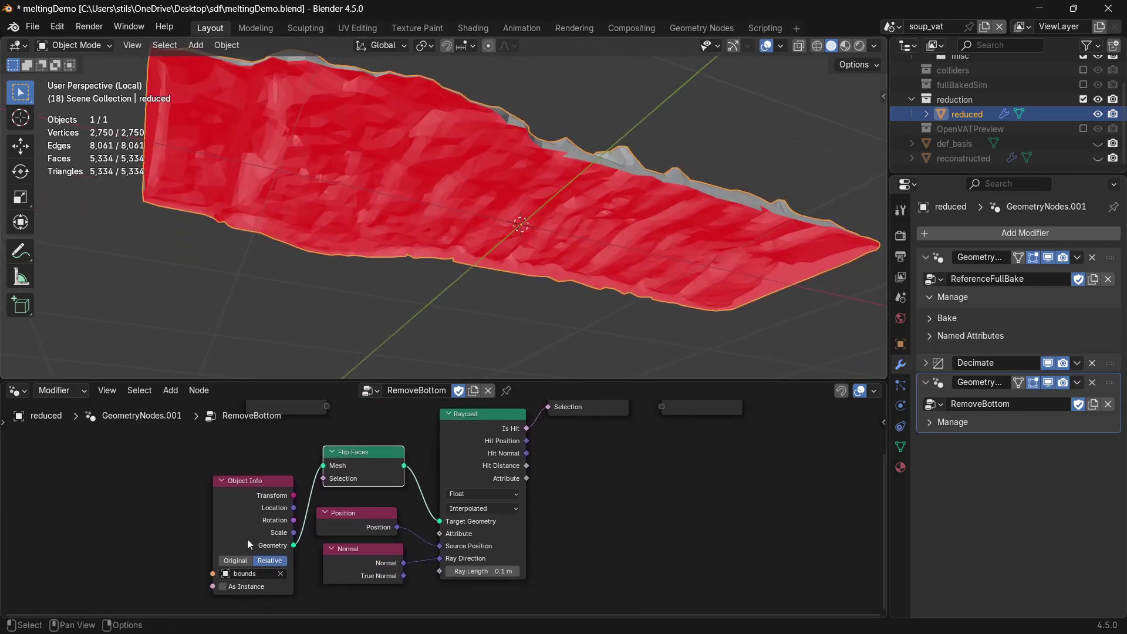
left_click(234, 512)
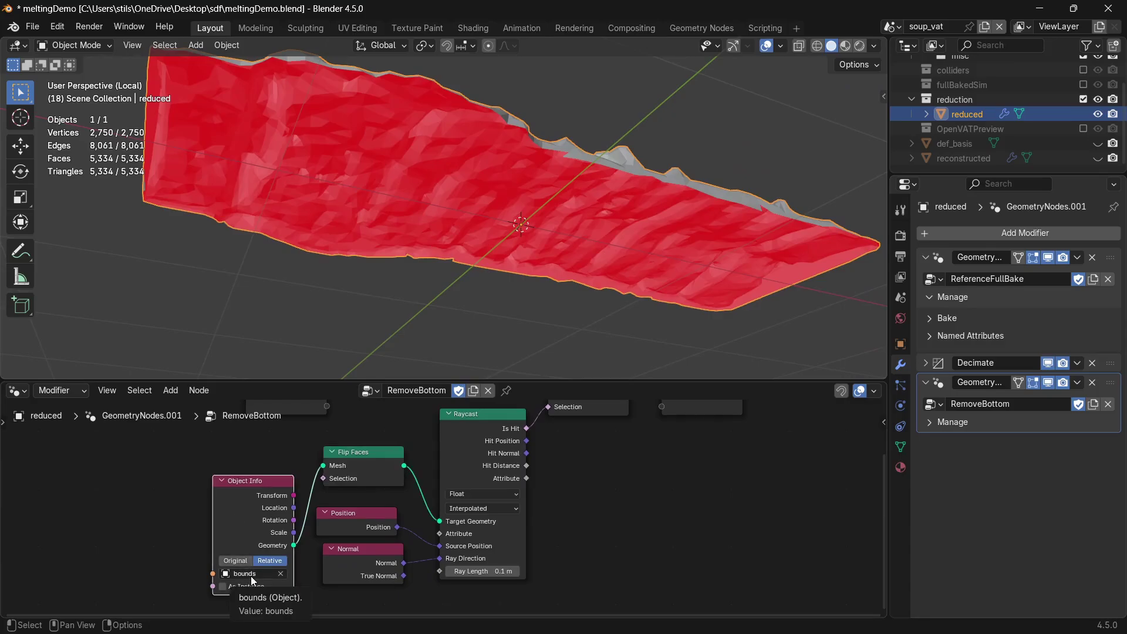
middle_click_drag(455, 170, 519, 250)
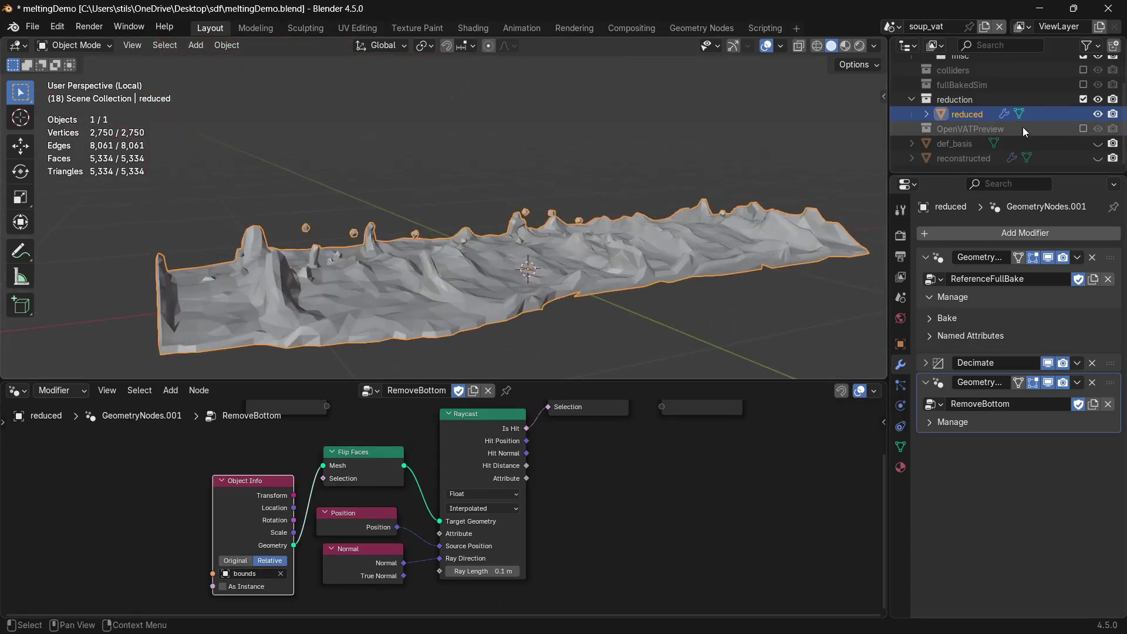
left_click(1083, 70)
left_click(966, 84)
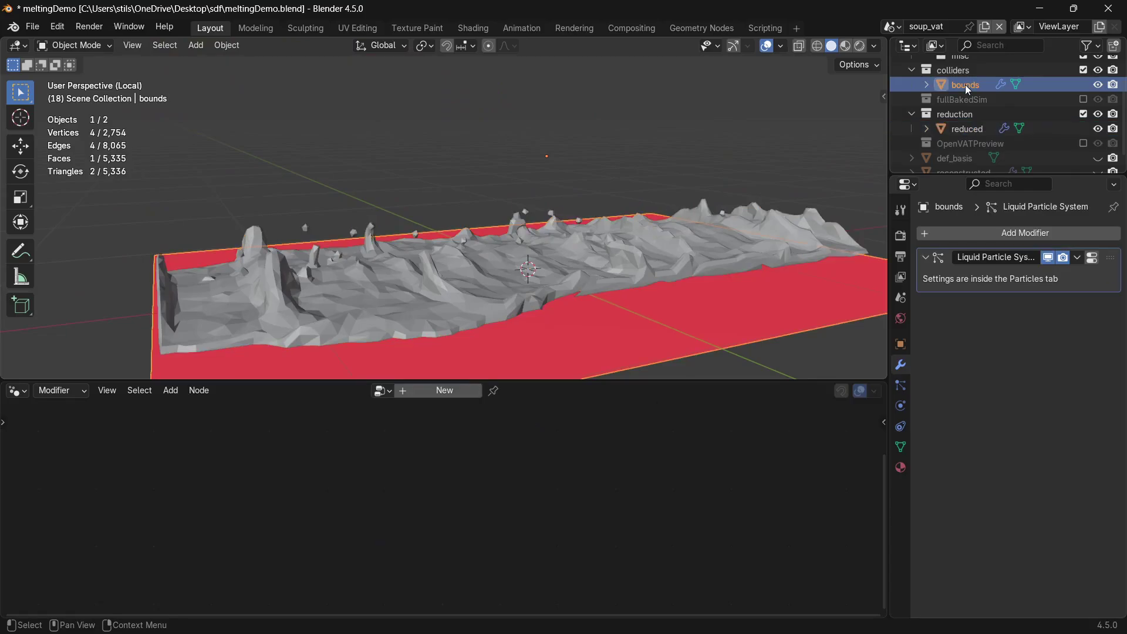
middle_click_drag(643, 199, 620, 276)
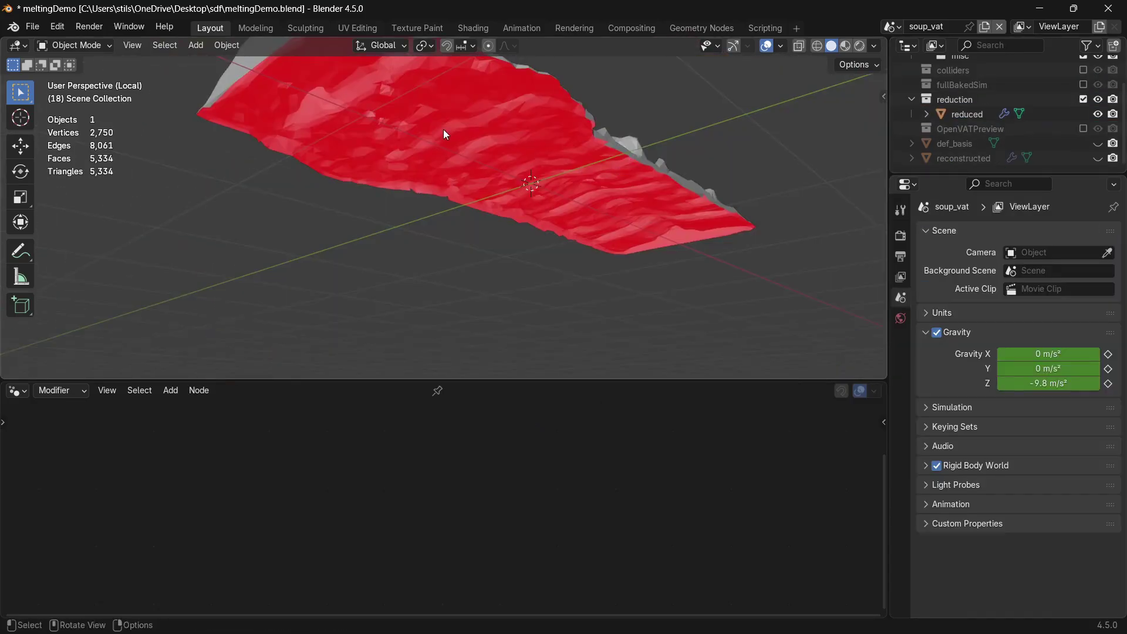
Step: Select the reduced mesh and examine its open underside and its low-poly top surface
left_click(443, 130)
middle_click_drag(470, 132, 505, 198, "shift")
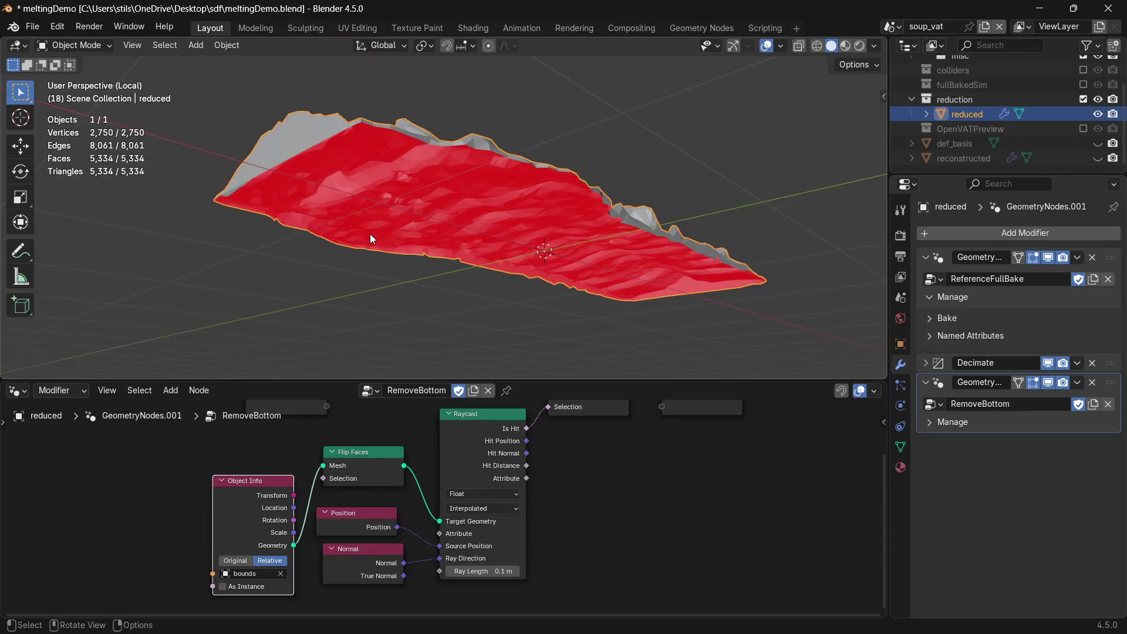
middle_click_drag(419, 187, 314, 207)
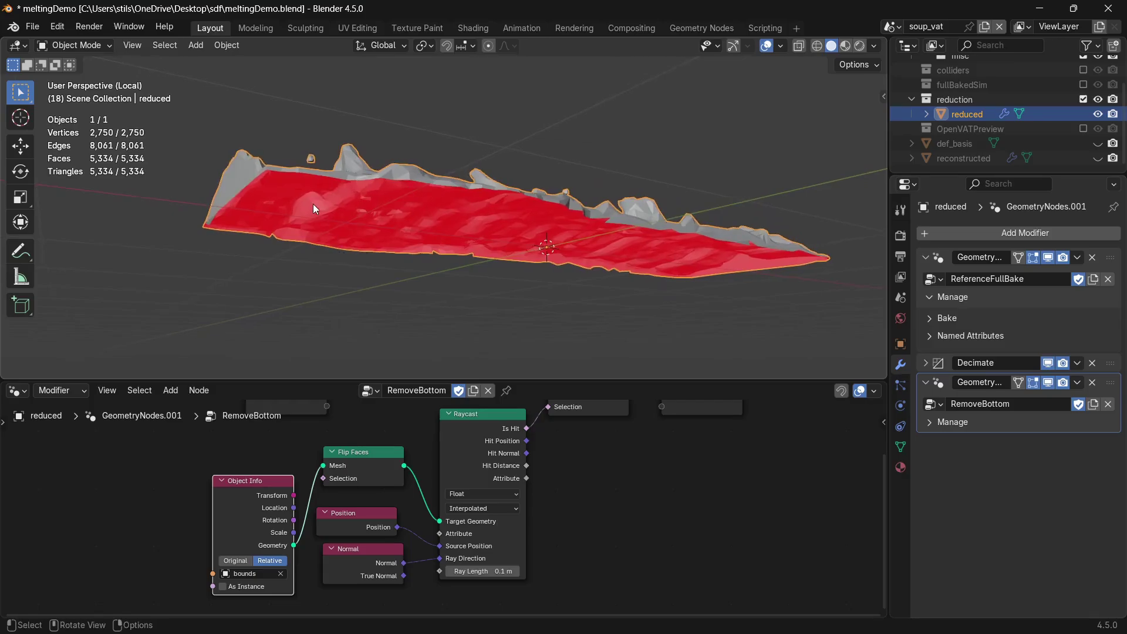
middle_click_drag(475, 236, 420, 174)
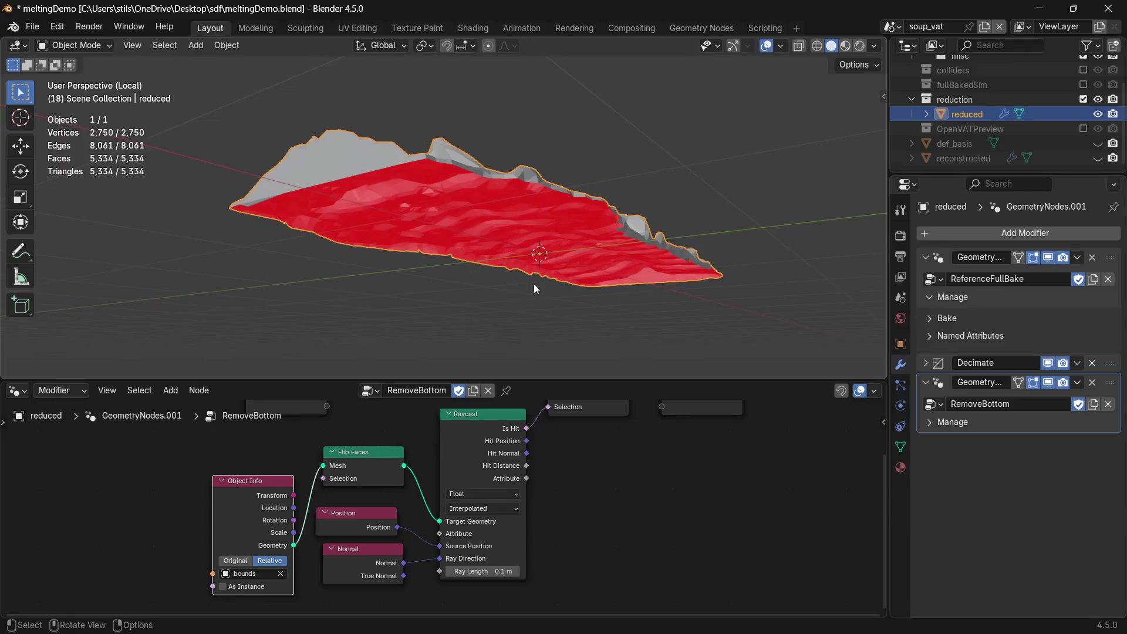
middle_click_drag(464, 206, 363, 236)
scroll(566, 270, "up", 2)
scroll(453, 255, "up", 3)
middle_click_drag(385, 277, 722, 169)
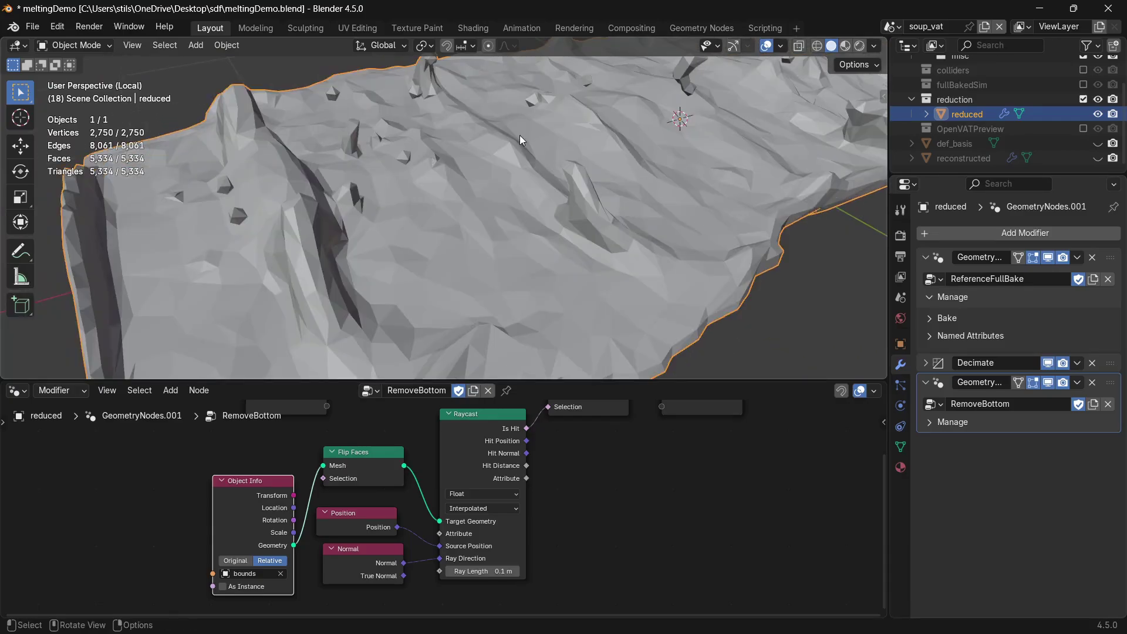
middle_click_drag(567, 187, 435, 198)
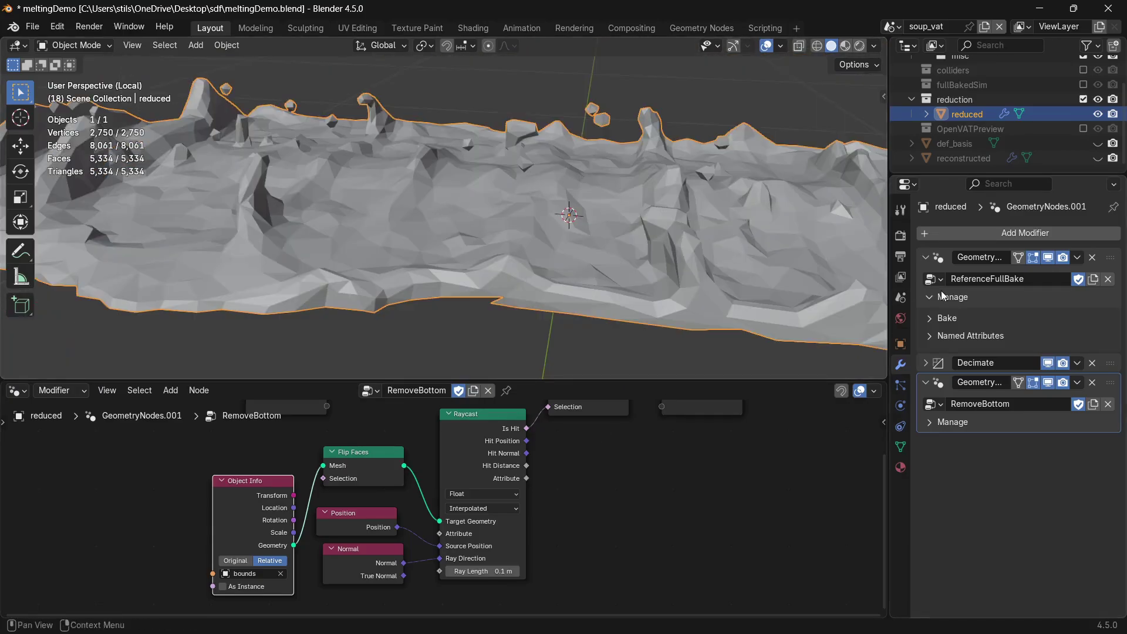
middle_click_drag(516, 241, 484, 256)
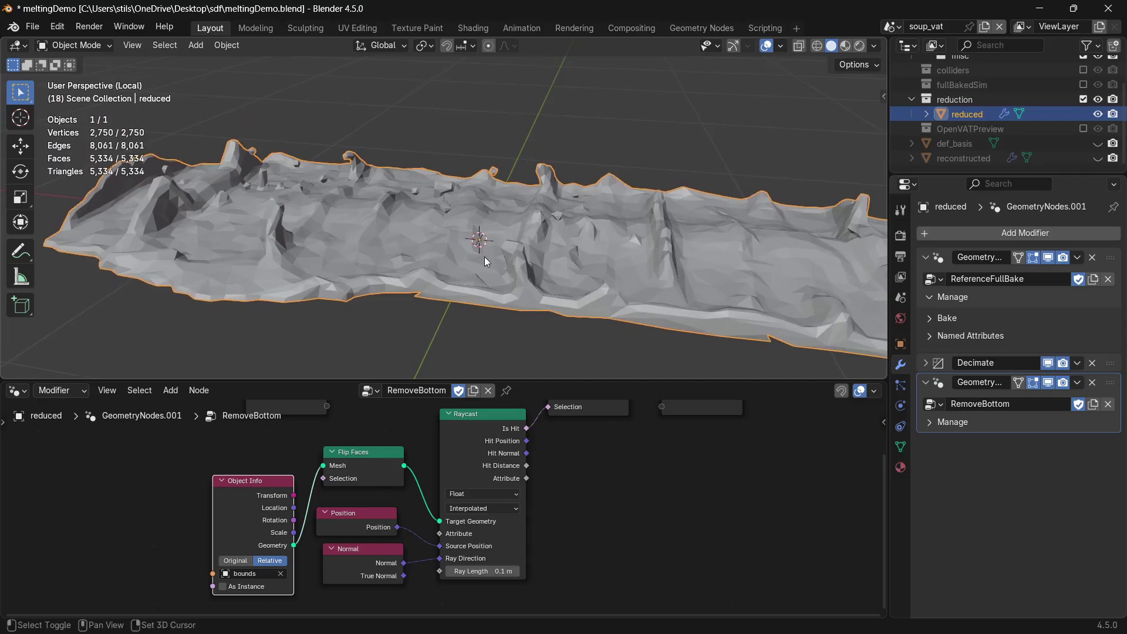
Step: Temporarily enable the fullBakedSim collection to compare the full-resolution simulation with the reduced mesh
scroll(1066, 131, "up", 1)
left_click(1083, 99, "ctrl")
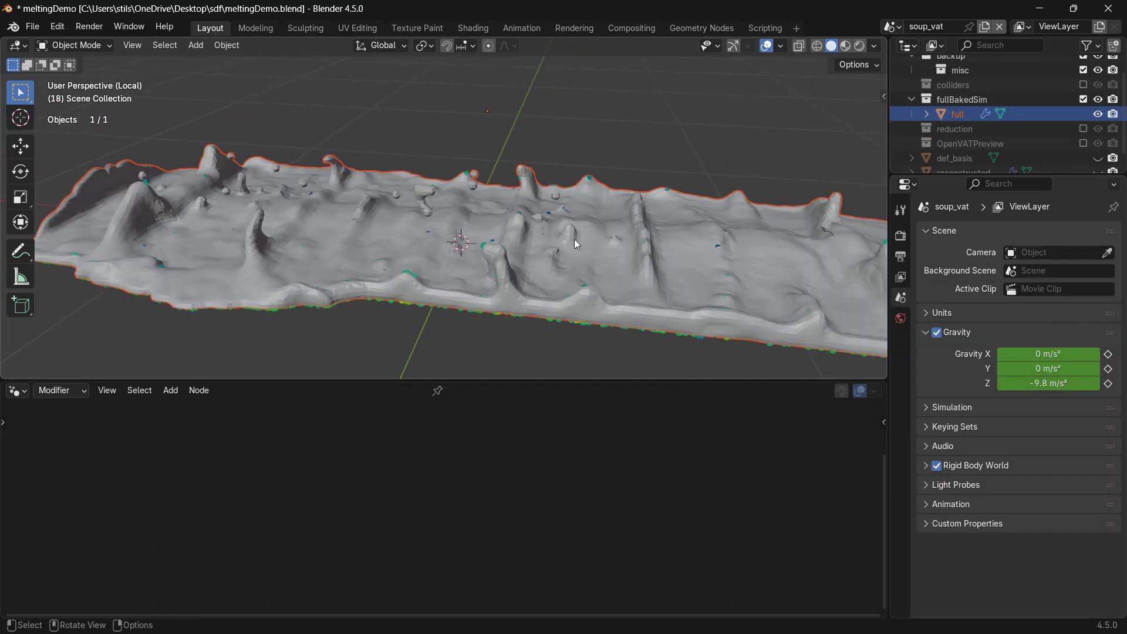
middle_click_drag(551, 235, 611, 222)
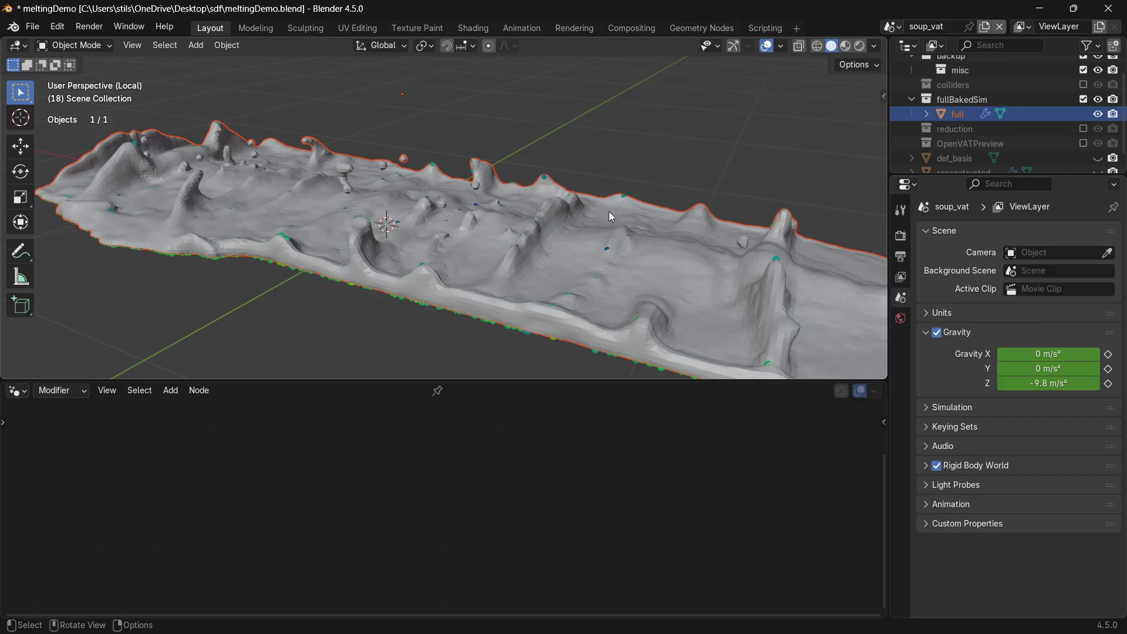
scroll(1081, 130, "down", 2)
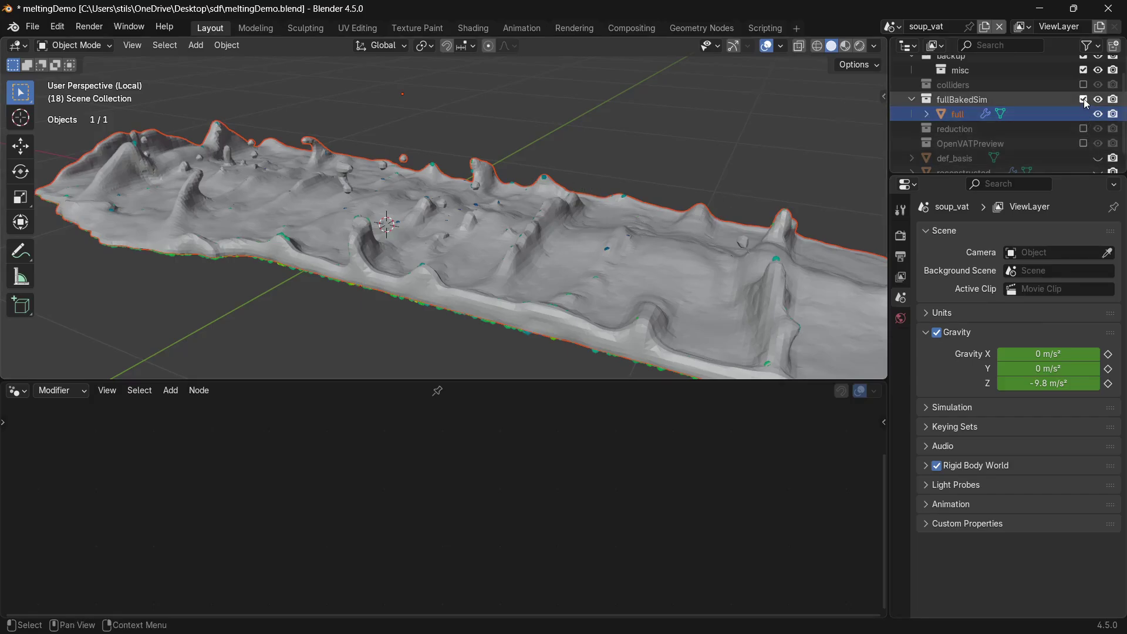
left_click(1084, 98, "ctrl")
Step: Disable the reduction collection and redisplay the reconstructed object as the active selection
middle_click_drag(531, 458, 600, 470)
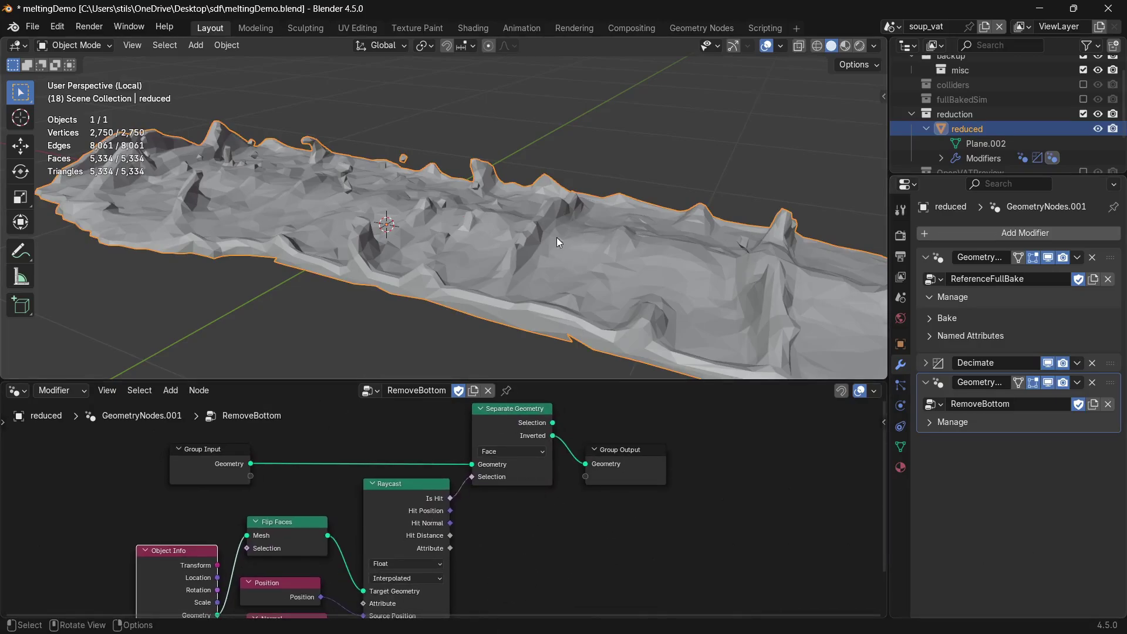
left_click(927, 128)
left_click(1083, 114)
left_click(963, 158)
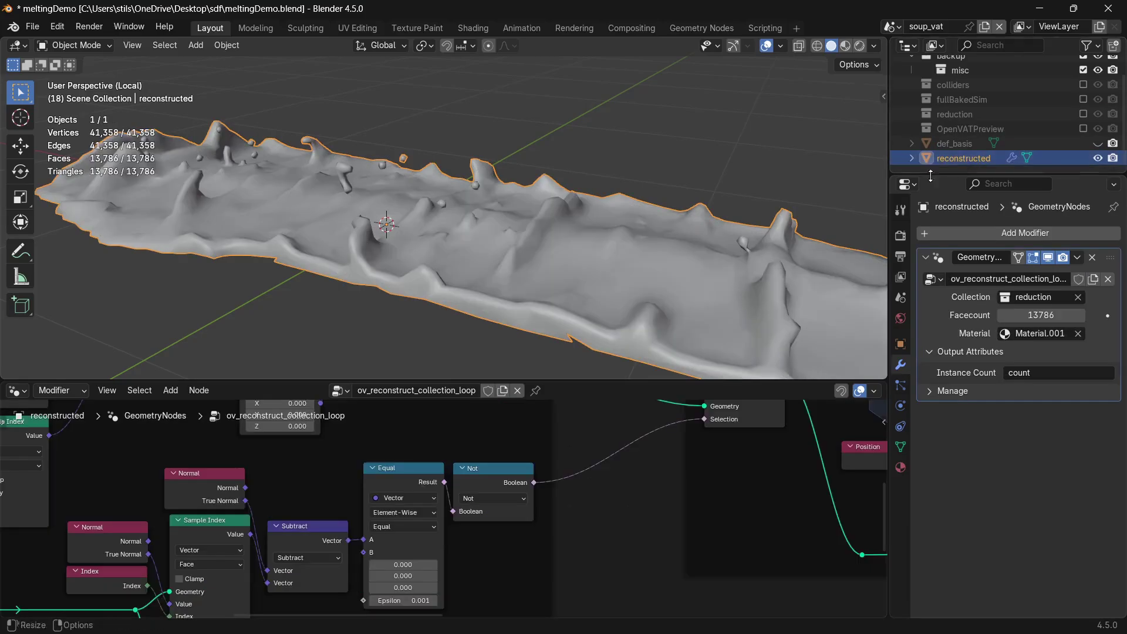
Step: Frame the reconstructed mesh in the viewport and examine its surface from the long side
key("KP_Decimal")
middle_click_drag(411, 242, 475, 251)
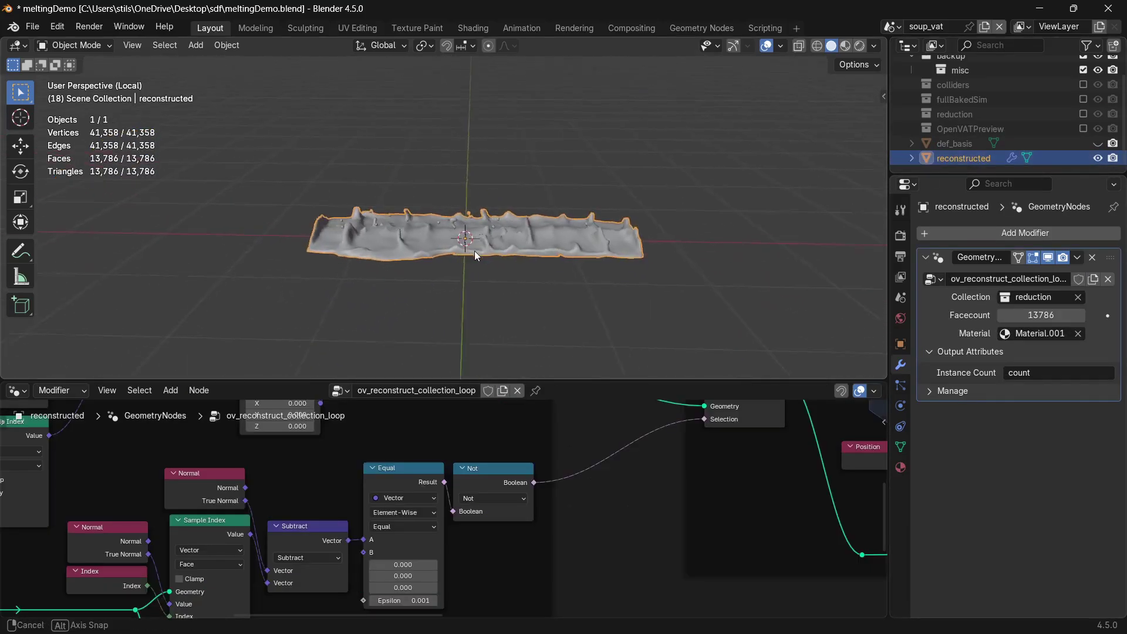
scroll(480, 260, "up", 5)
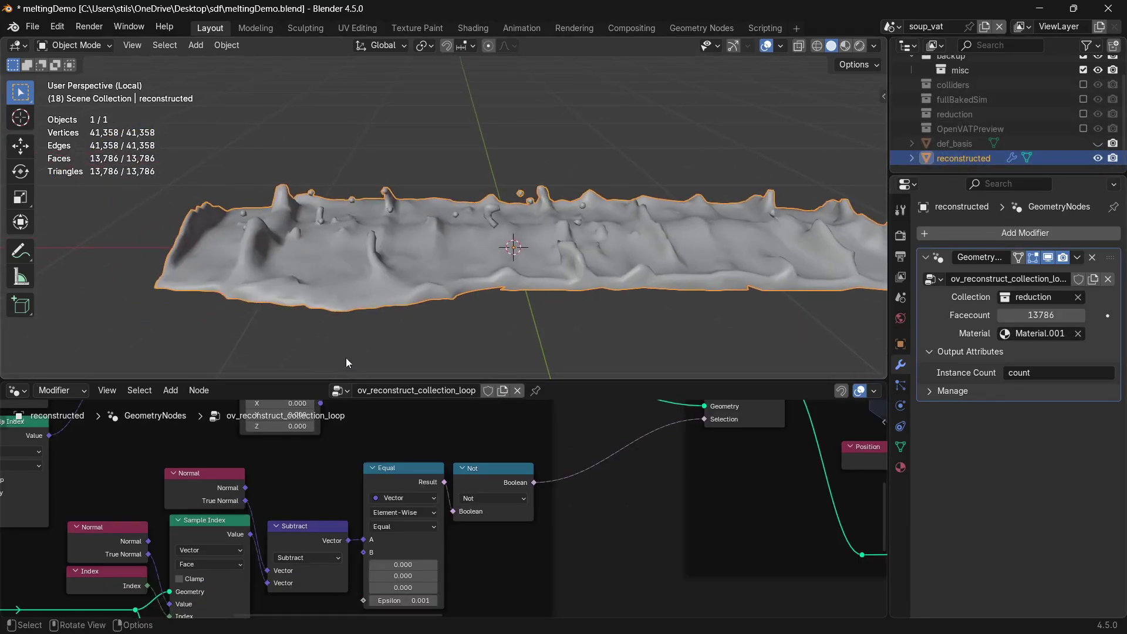
Step: Maximize the node editor showing ov_reconstruct_collection_loop and bring the Construct Triange Soup frame into close view
middle_click_drag(195, 479, 523, 543)
scroll(408, 520, "down", 2)
scroll(487, 470, "down", 2)
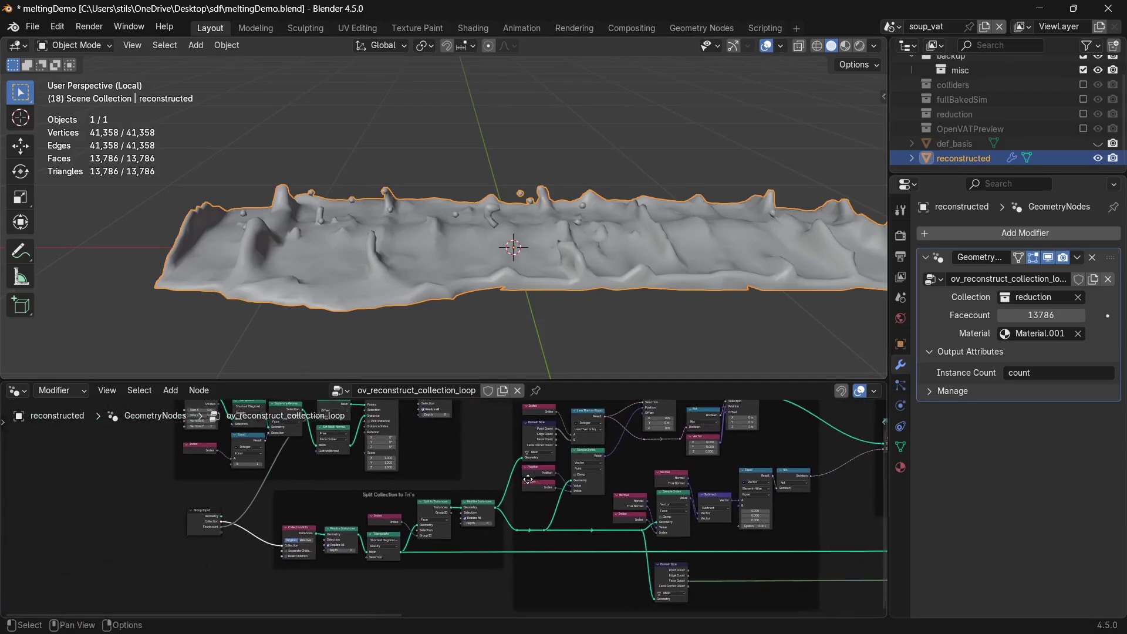
left_click_drag(586, 380, 586, 300)
scroll(416, 391, "up", 4)
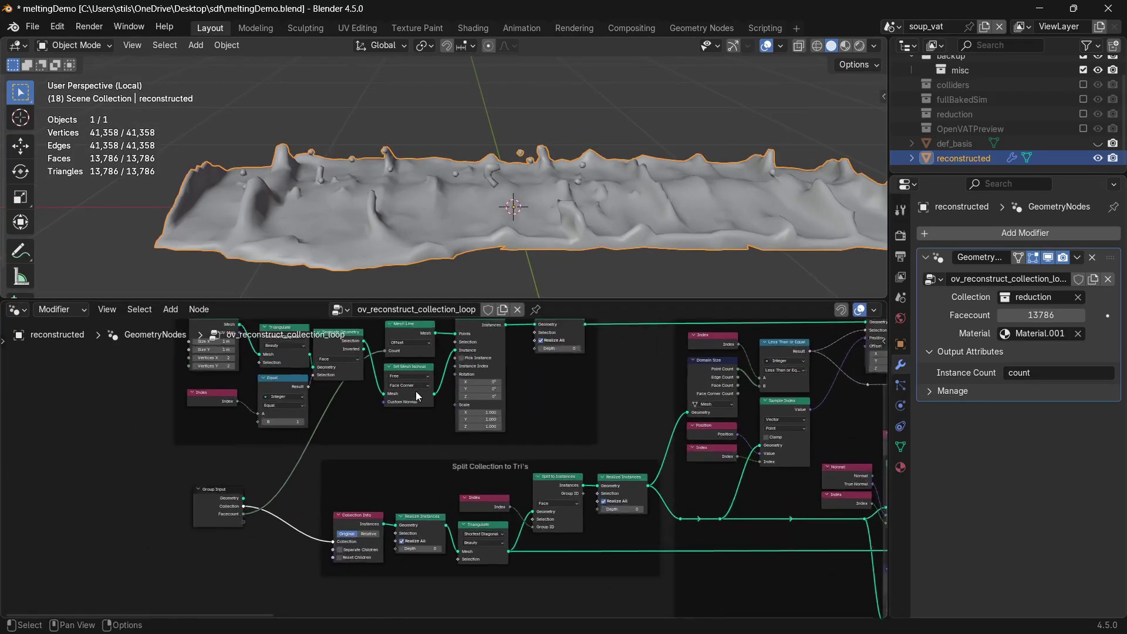
key("ctrl+space")
scroll(532, 358, "up", 2)
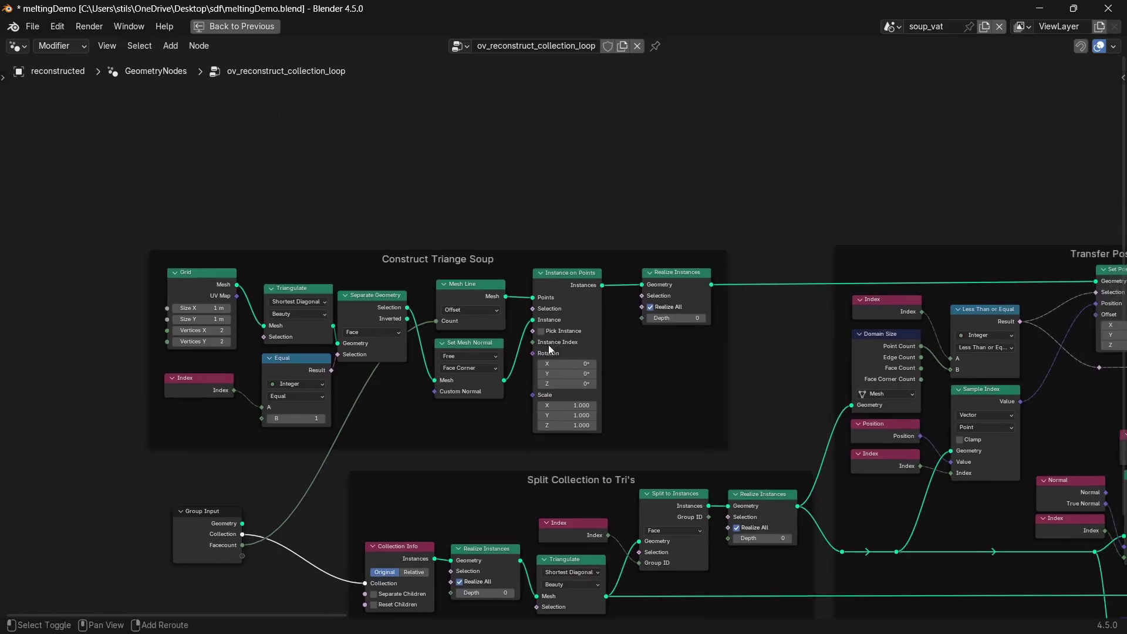
scroll(482, 337, "up", 2)
scroll(484, 336, "up", 2)
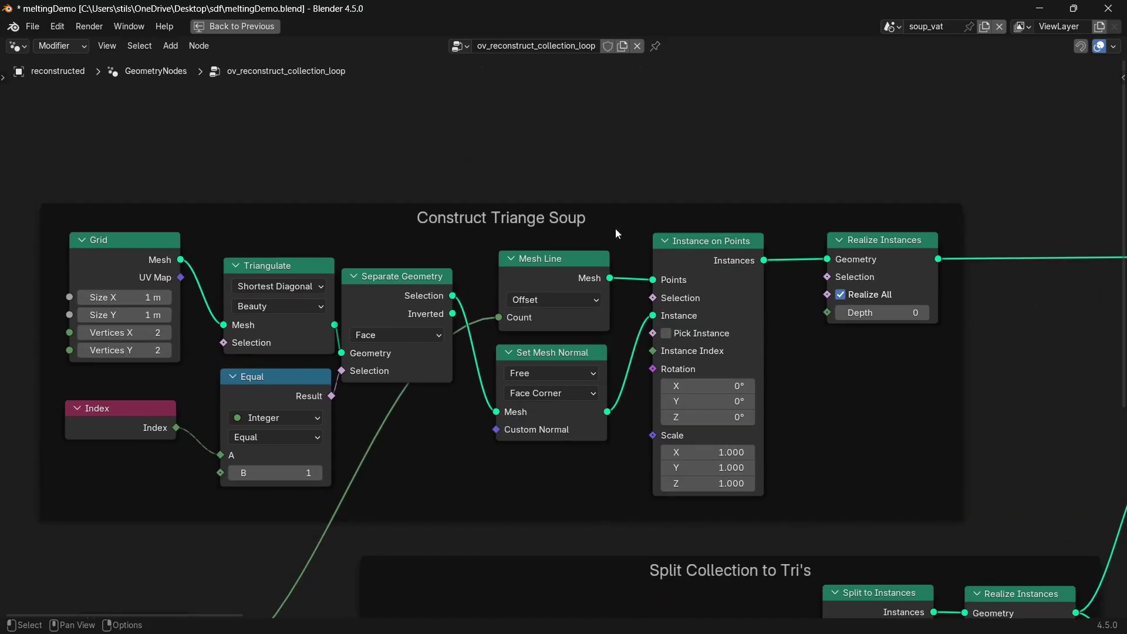
Step: Inspect the Grid, Triangulate and Separate Geometry nodes in the Construct Triange Soup frame, selecting each in turn
scroll(512, 229, "down", 4)
middle_click_drag(512, 229, 454, 83)
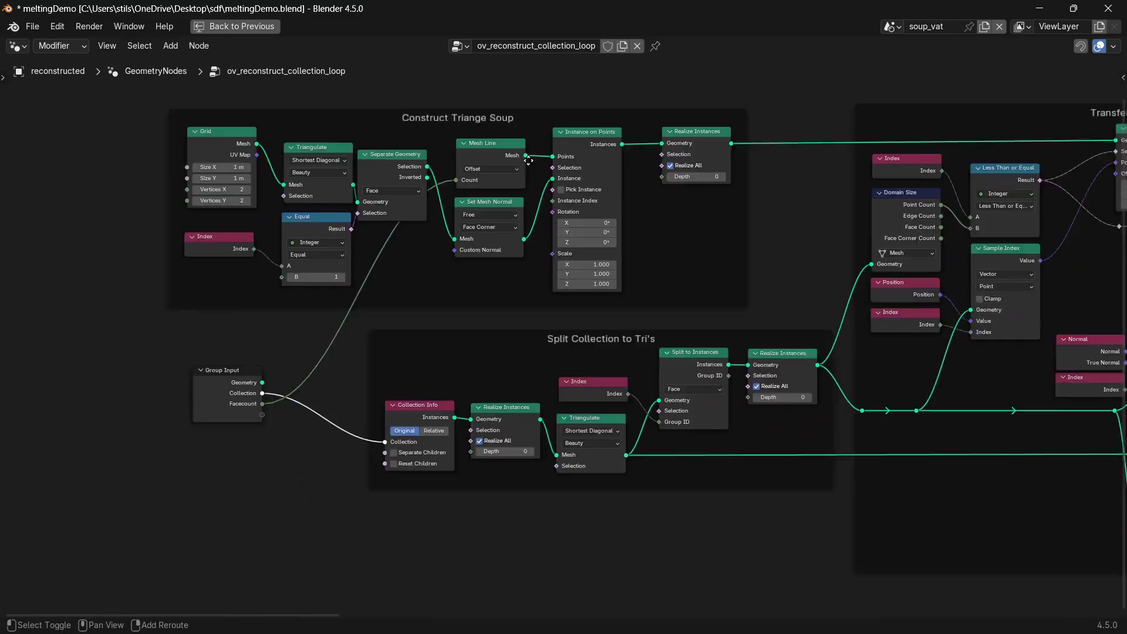
scroll(185, 253, "up", 4)
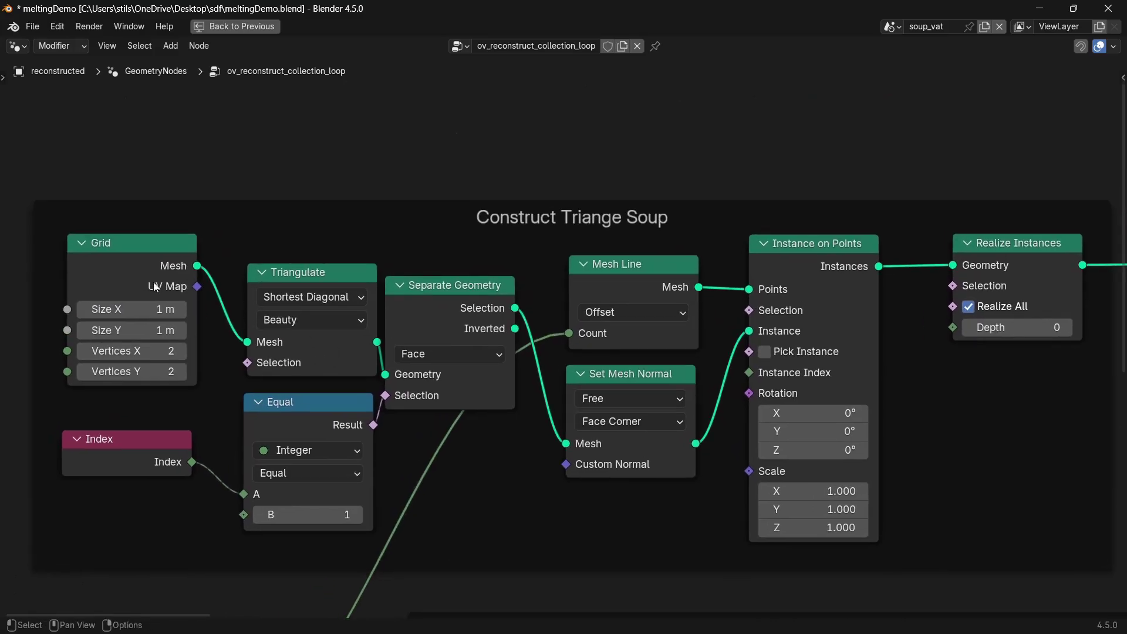
left_click(121, 256)
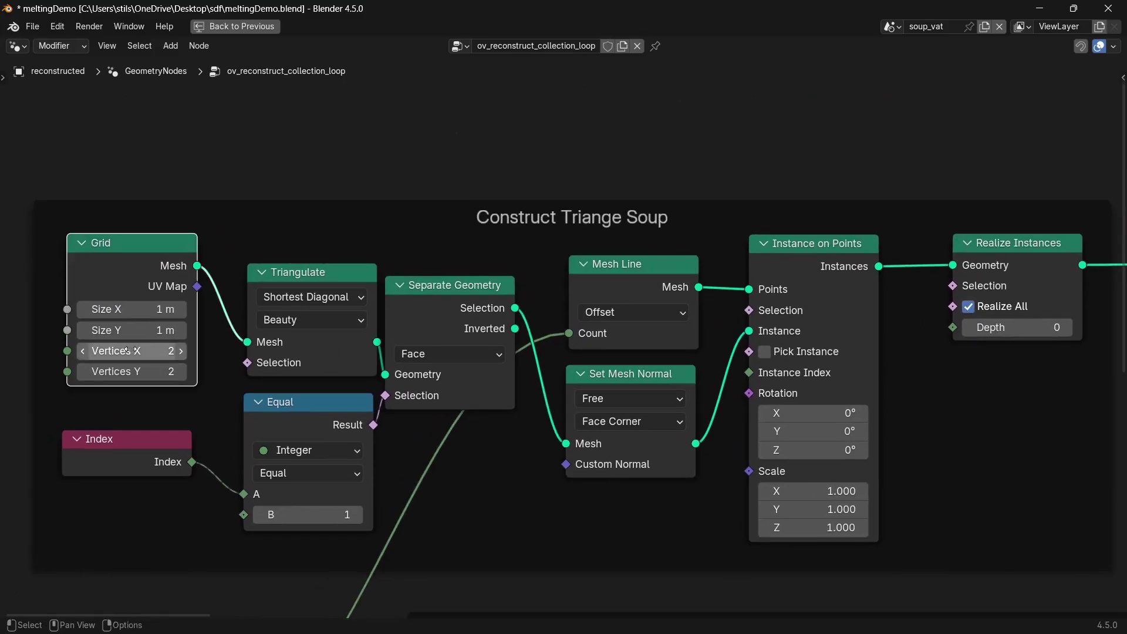
left_click(317, 274)
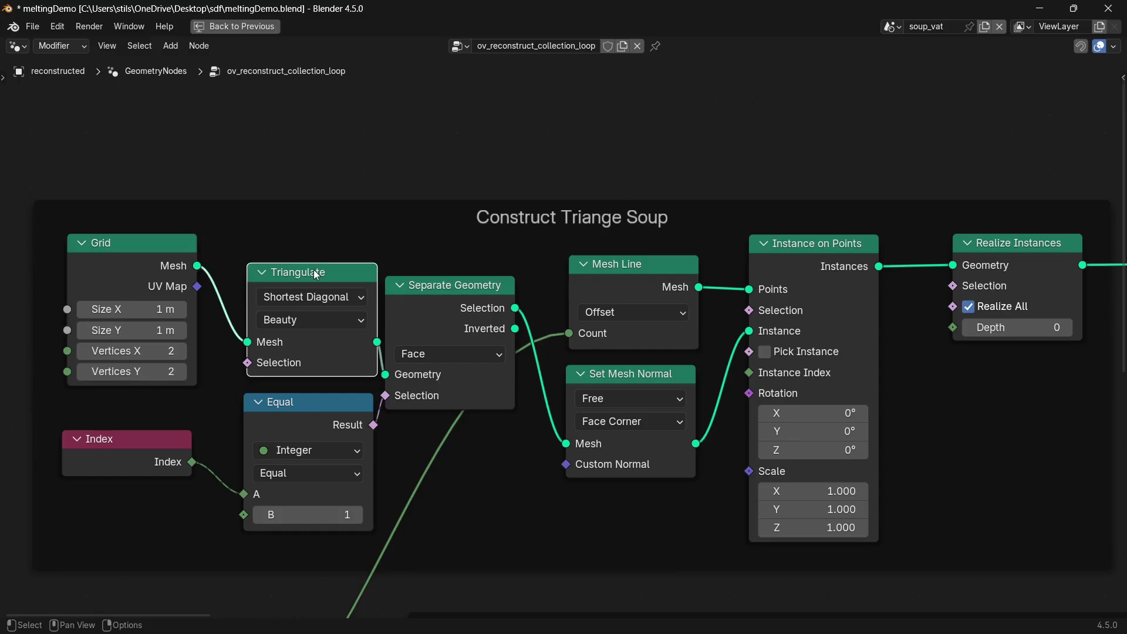
left_click(422, 285)
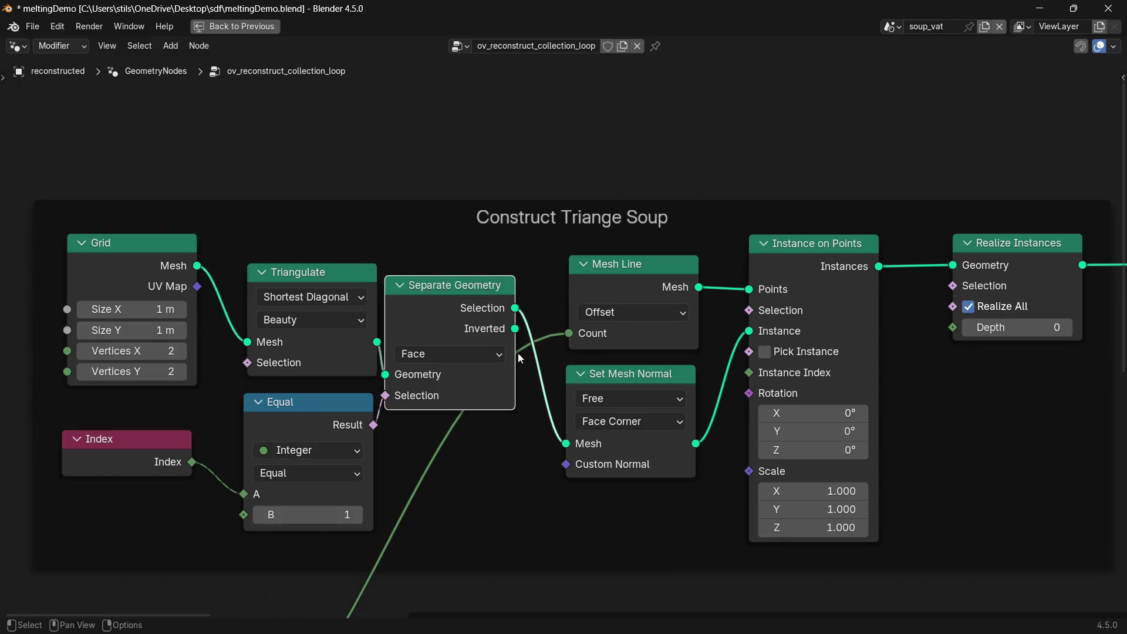
Step: Inspect the Instance on Points and Mesh Line nodes, toggling the display of Mesh Line's hidden sockets
middle_click_drag(791, 290, 692, 215)
left_click(686, 220)
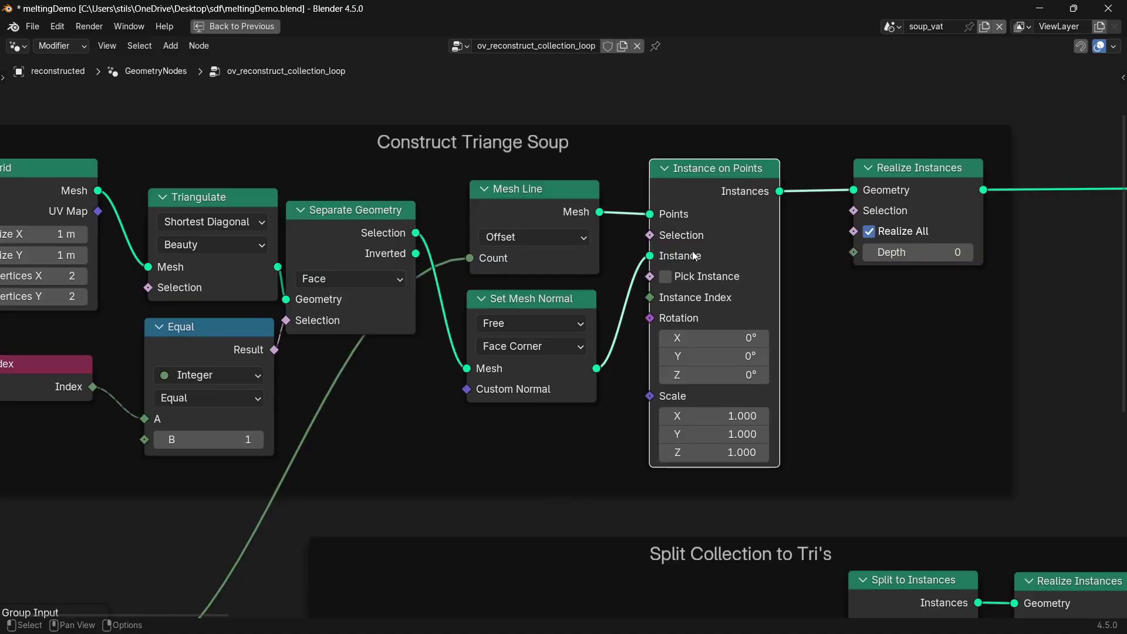
left_click(540, 196)
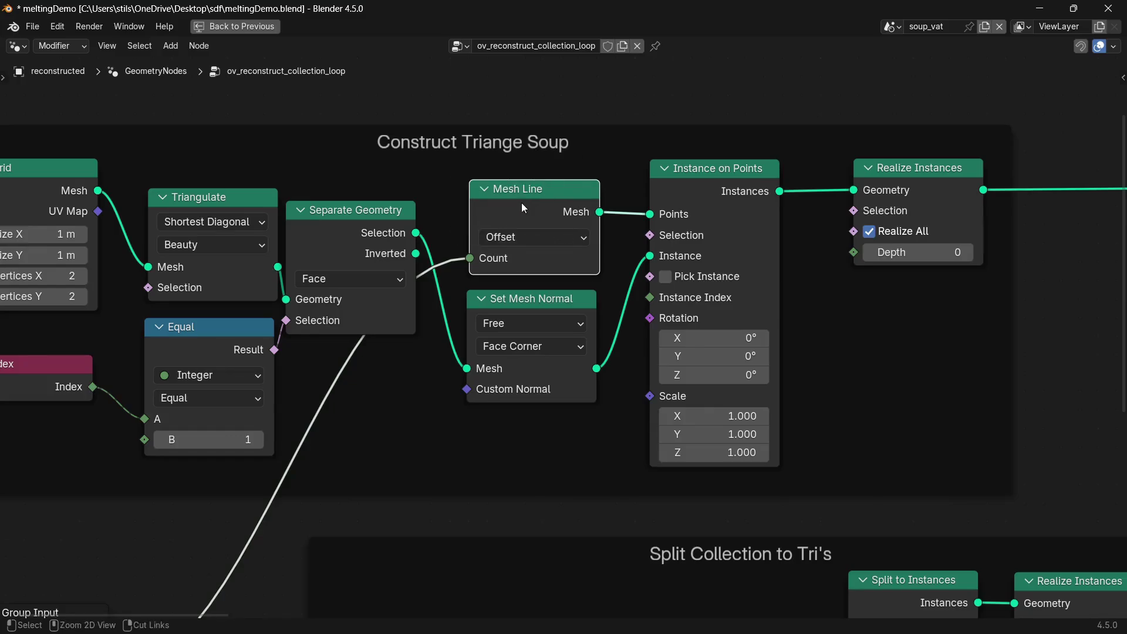
key("ctrl+h")
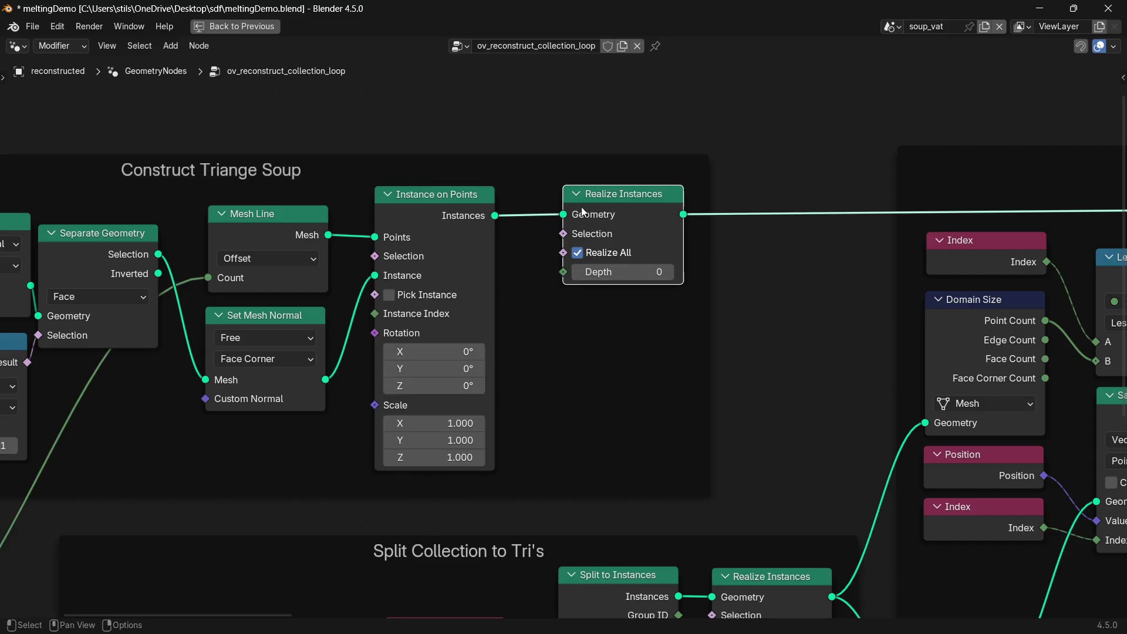
Step: Trace the Collection input from Group Input to the Collection Info node in the Split Collection to Tri's frame
middle_click_drag(609, 379, 766, 93)
scroll(682, 296, "down", 3)
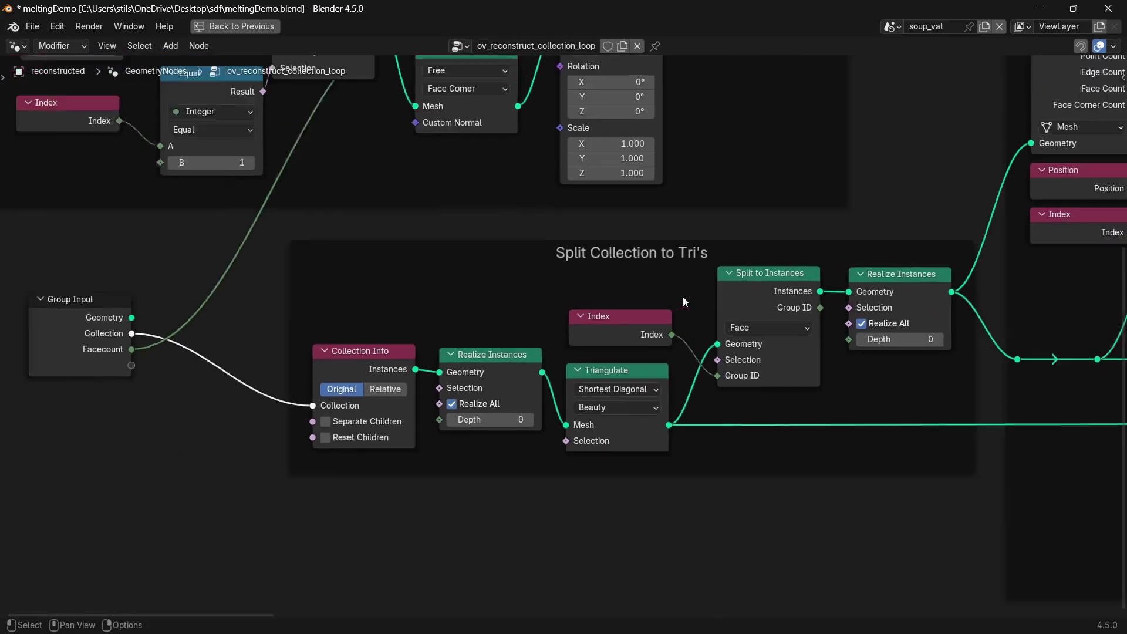
middle_click_drag(682, 313, 618, 322)
scroll(611, 327, "up", 2)
middle_click_drag(85, 356, 202, 354)
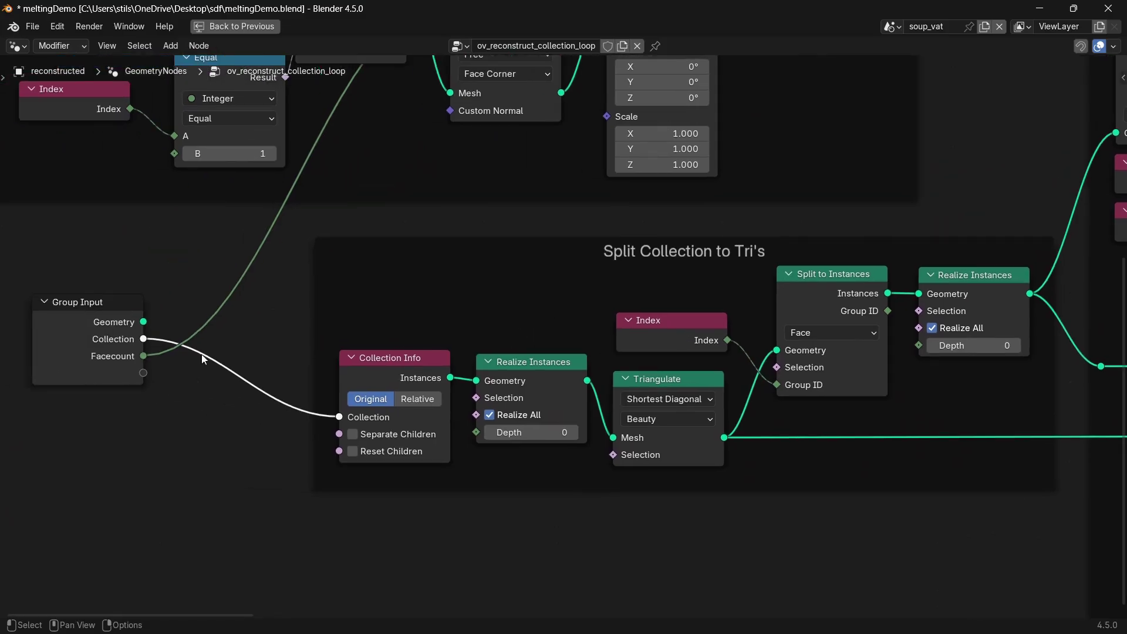
left_click(390, 370)
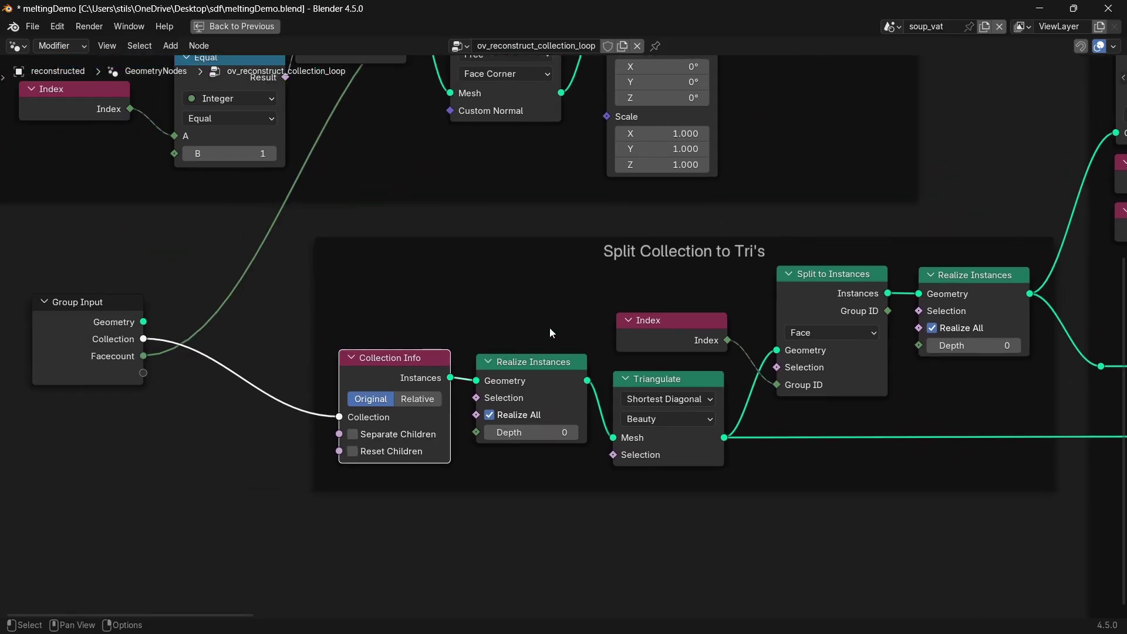
Step: Inspect the Realize Instances, Triangulate, Split to Instances and Index nodes in the Split Collection to Tri's frame
middle_click_drag(661, 317, 505, 344)
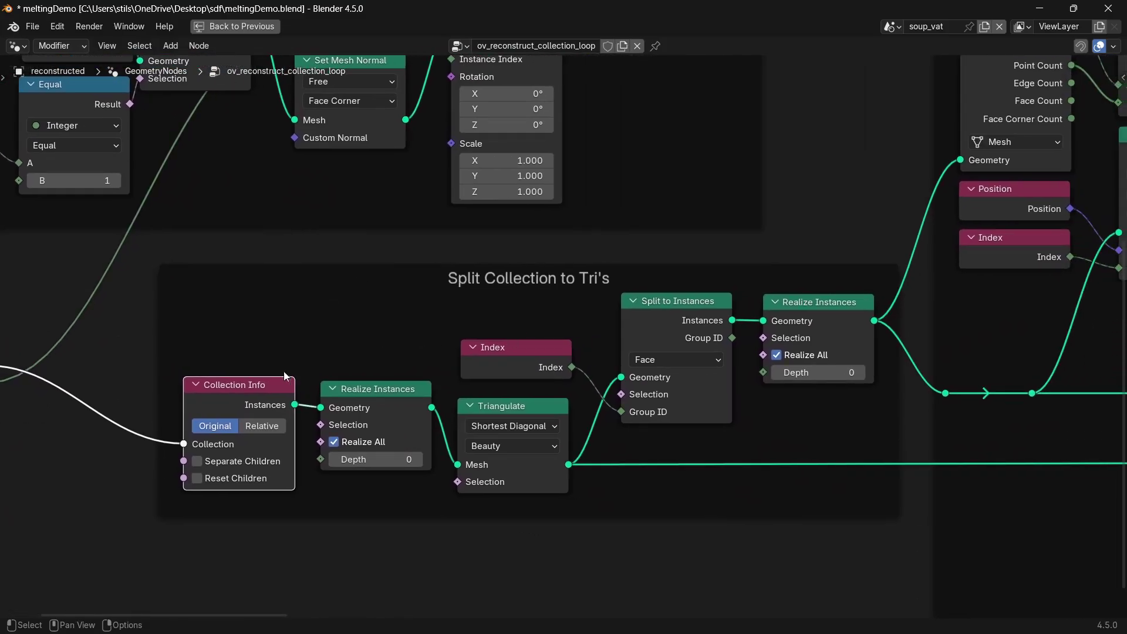
left_click(369, 387)
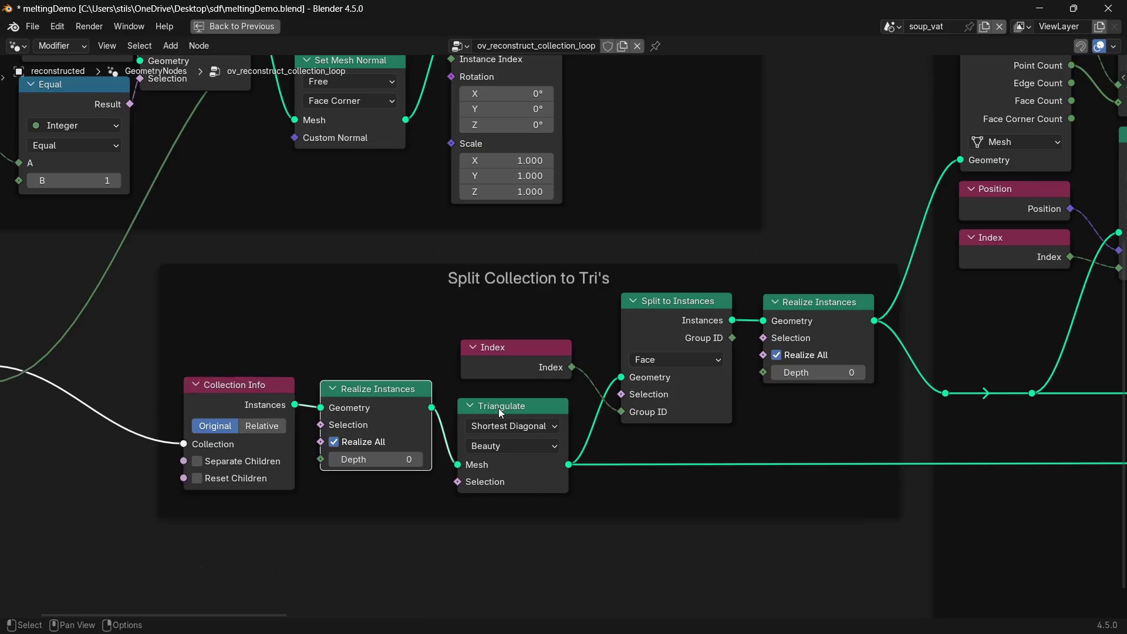
left_click(498, 407)
middle_click_drag(636, 421, 409, 448)
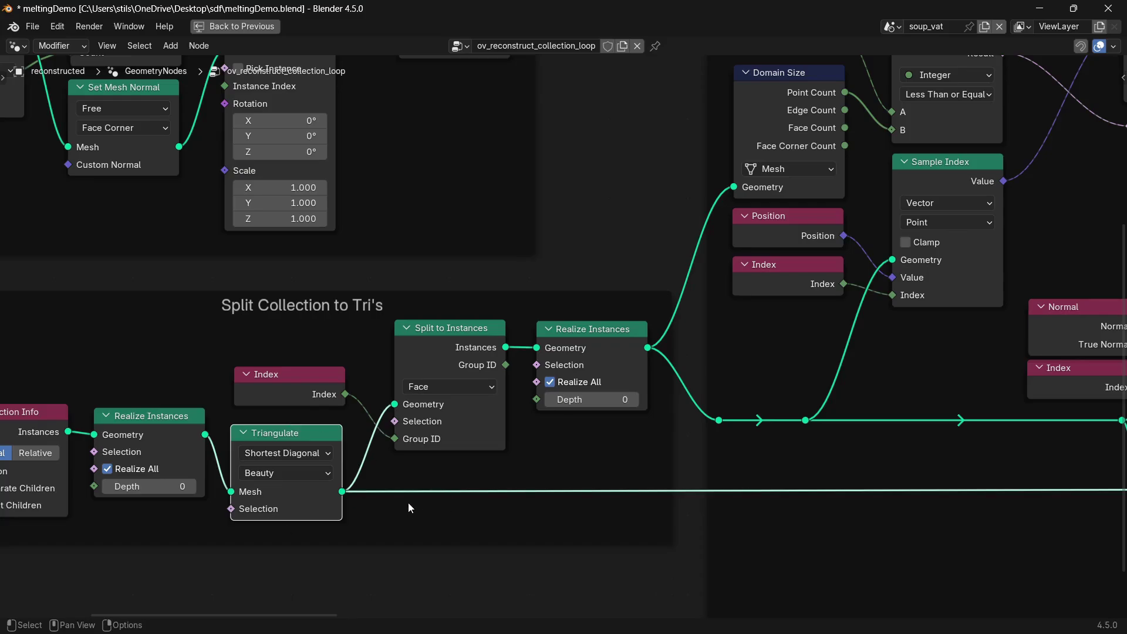
left_click(450, 326)
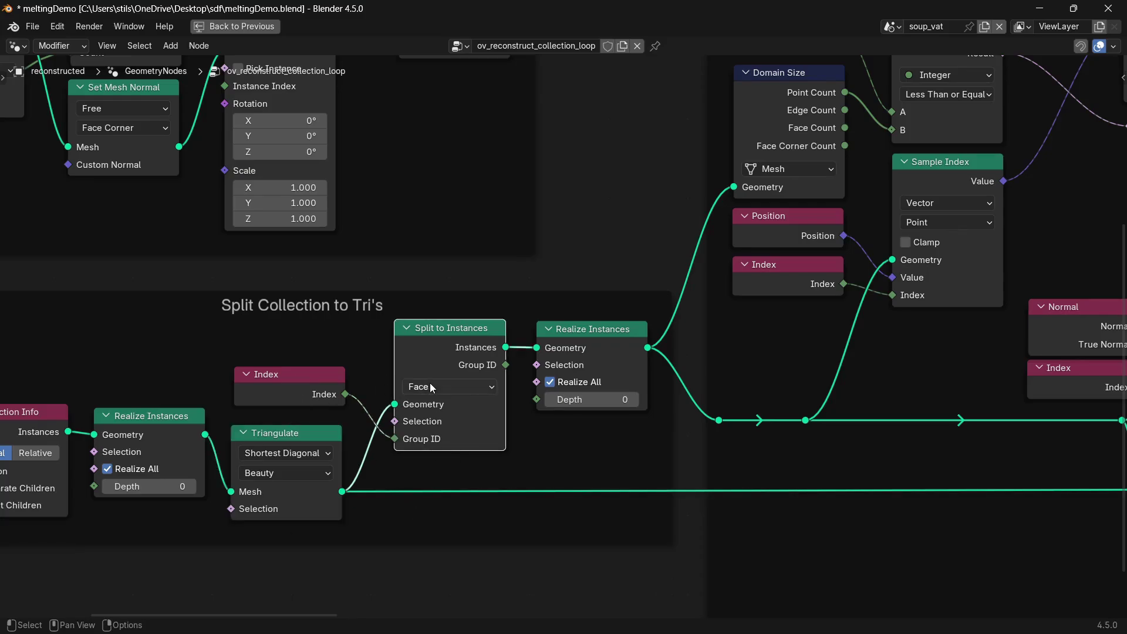
left_click(303, 386)
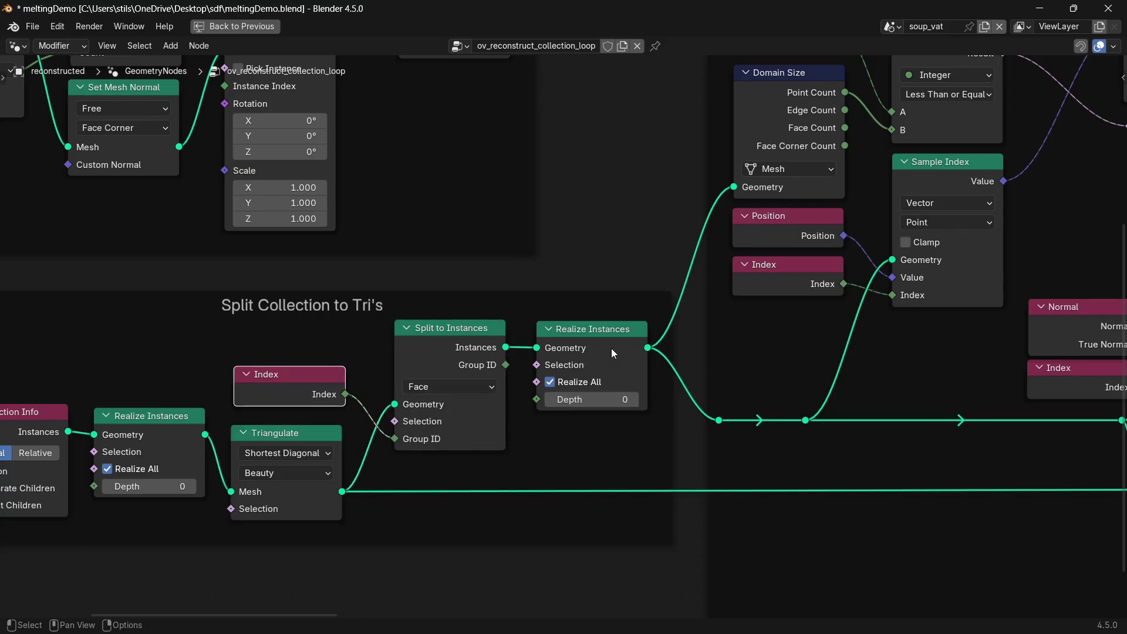
left_click(611, 327)
Step: Examine how the Sample Index node feeds point positions to Set Position in the Transfer Position / Normal Data frame
middle_click_drag(680, 359, 474, 477)
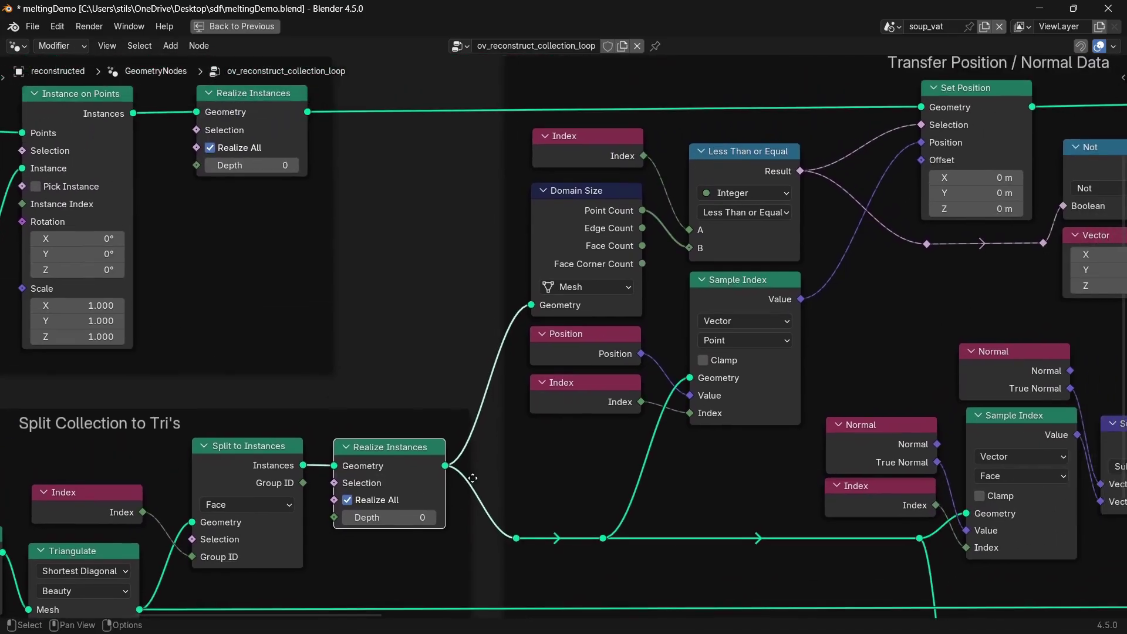
middle_click_drag(652, 450, 239, 448)
scroll(239, 448, "down", 2)
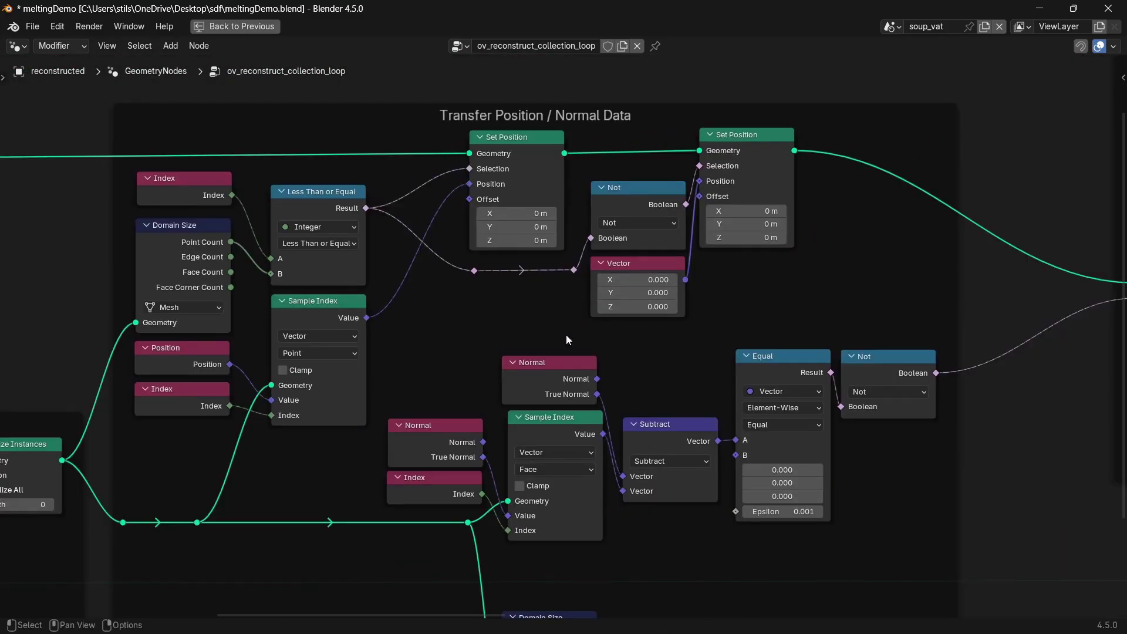
left_click(527, 193)
left_click(316, 315)
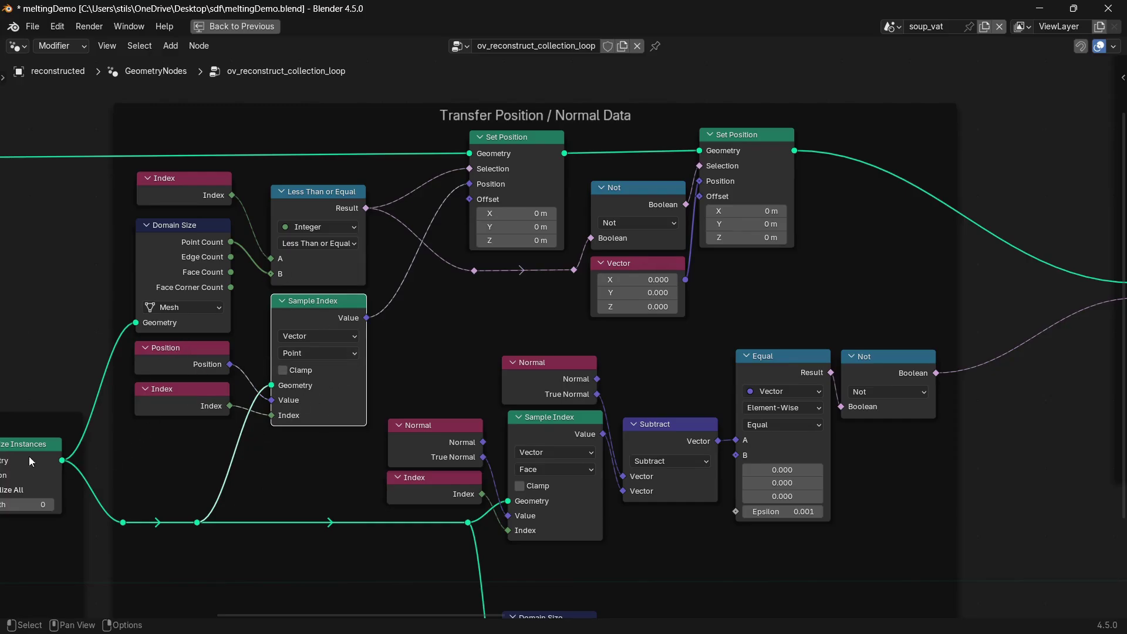
middle_click_drag(119, 450, 354, 403)
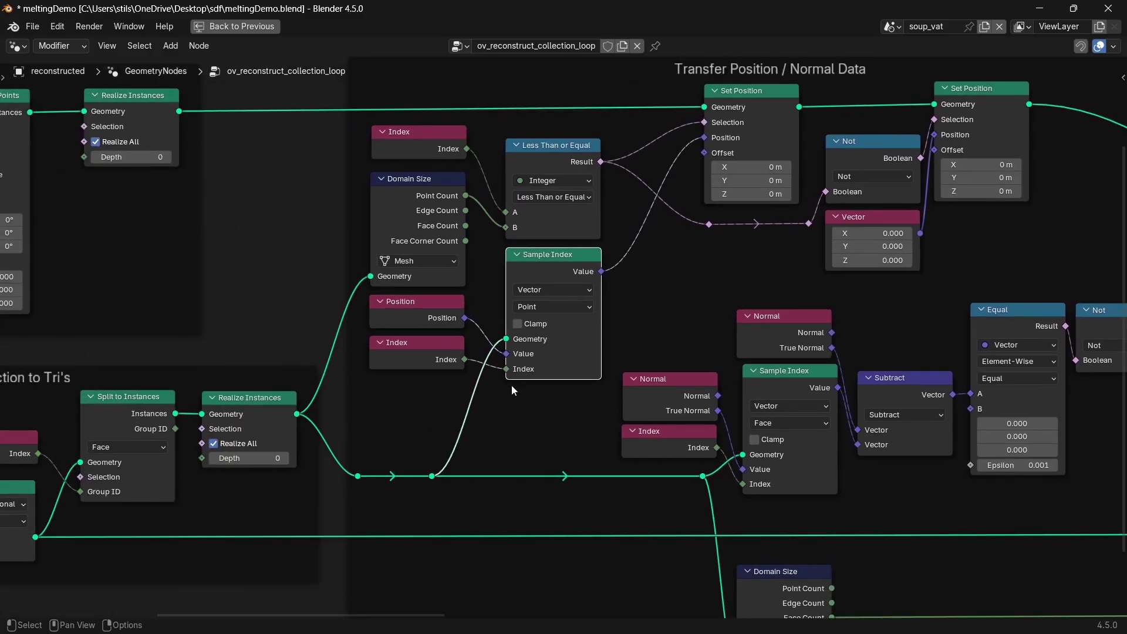
middle_click_drag(512, 385, 248, 404)
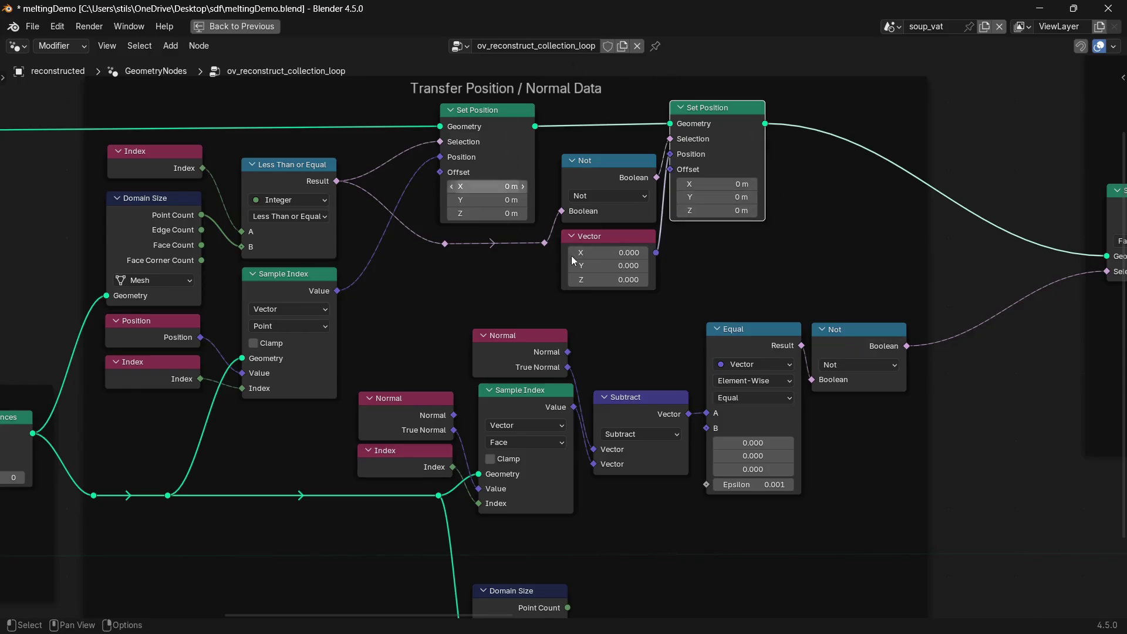
Step: Select the whole normal-comparison group, from the Normal and Index nodes through Sample Index, Subtract and Equal to Not
middle_click_drag(575, 300, 430, 259)
scroll(431, 259, "down", 1)
left_click_drag(725, 478, 719, 443)
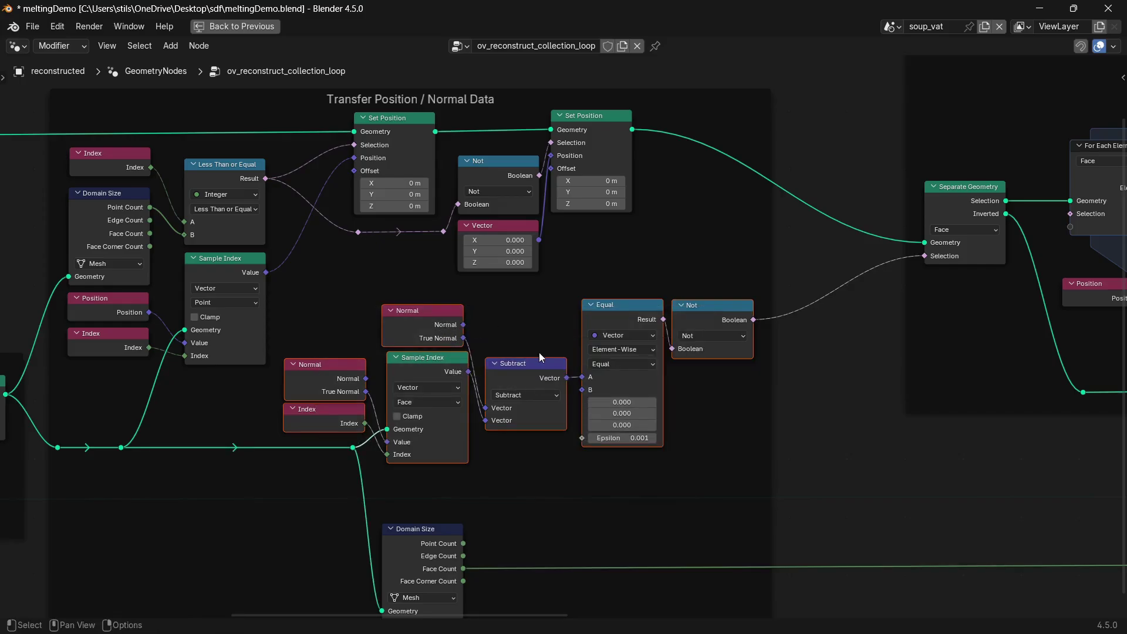
Step: Inspect both Normal nodes, the Subtract node and the vector Equal node individually to review the normal comparison
middle_click_drag(547, 327, 465, 343)
left_click(341, 339)
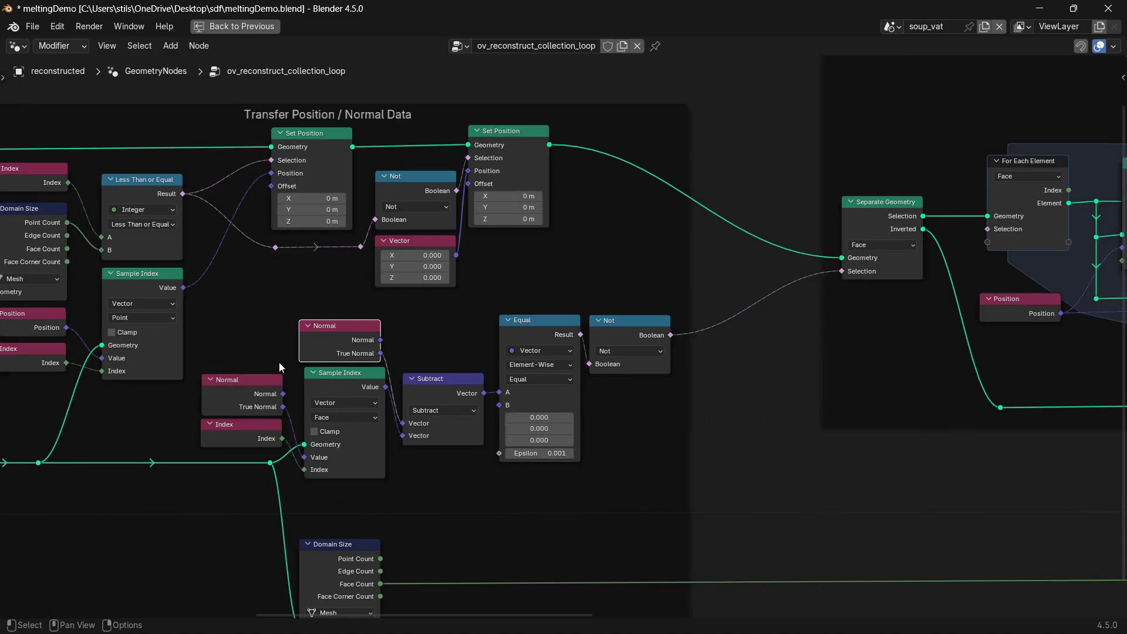
middle_click_drag(238, 377, 274, 379)
left_click(273, 379)
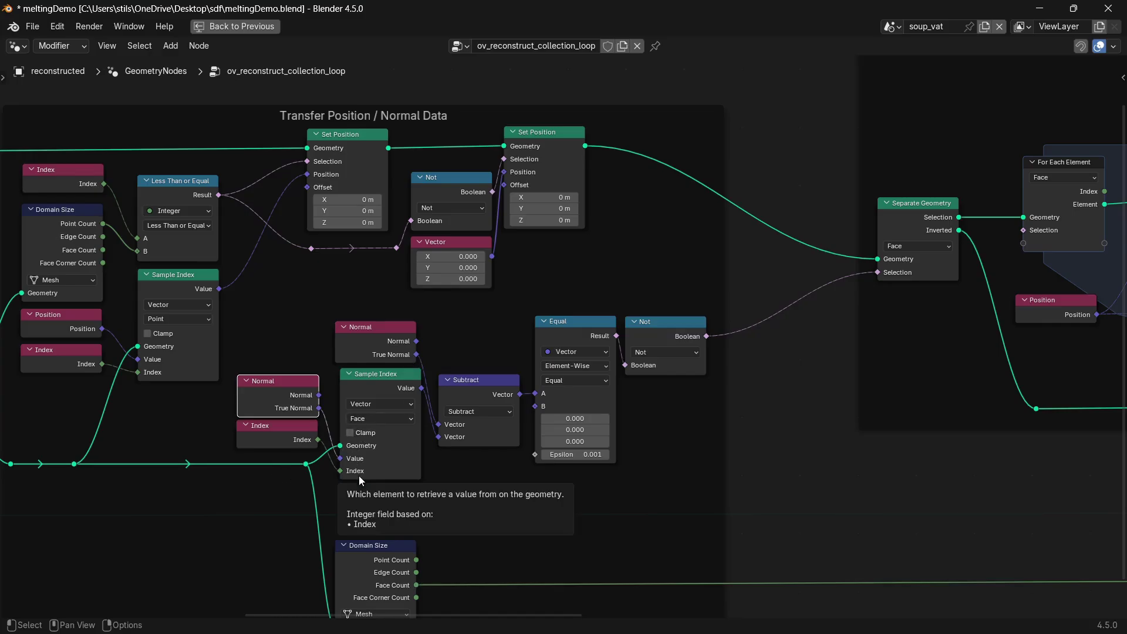
left_click(481, 395)
left_click(575, 330)
Step: Follow the comparison result to Separate Geometry and select the face-flipping nodes in the Flip Faces Via Vert Order frame
middle_click_drag(663, 272, 364, 332)
scroll(364, 332, "down", 3)
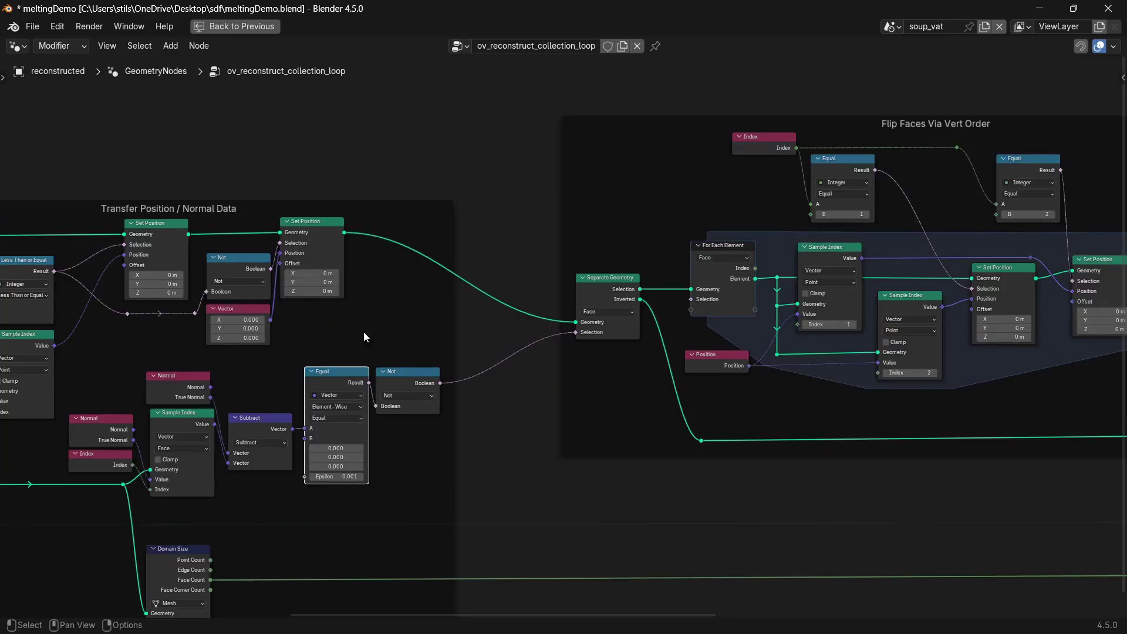
scroll(393, 396, "up", 4)
middle_click_drag(326, 387, 427, 382)
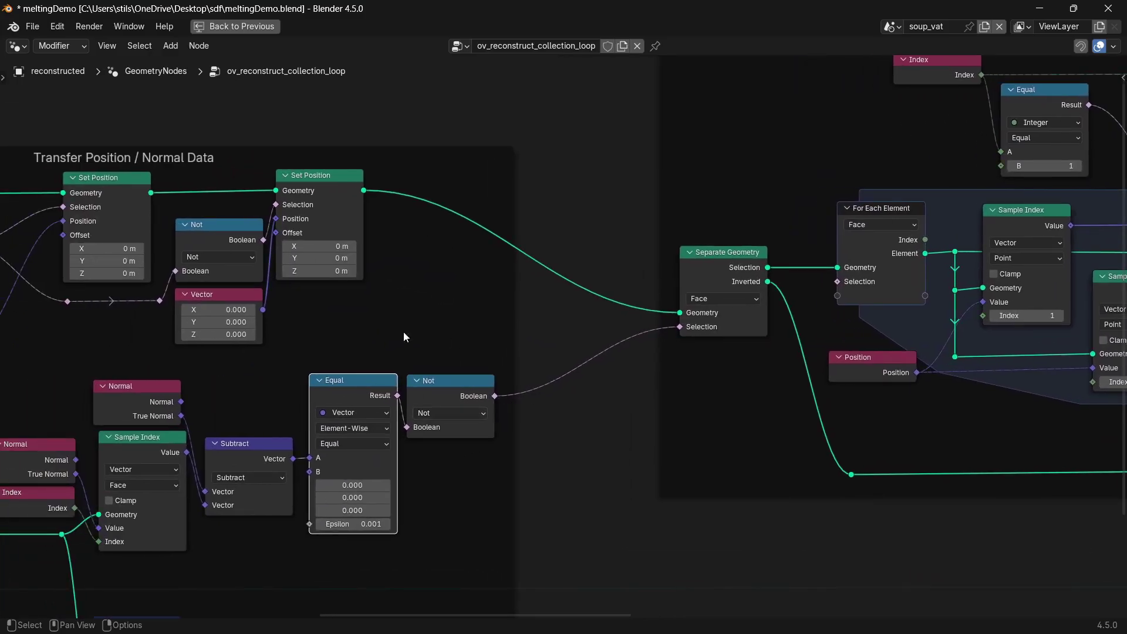
middle_click_drag(594, 318, 366, 341)
middle_click_drag(527, 334, 181, 386)
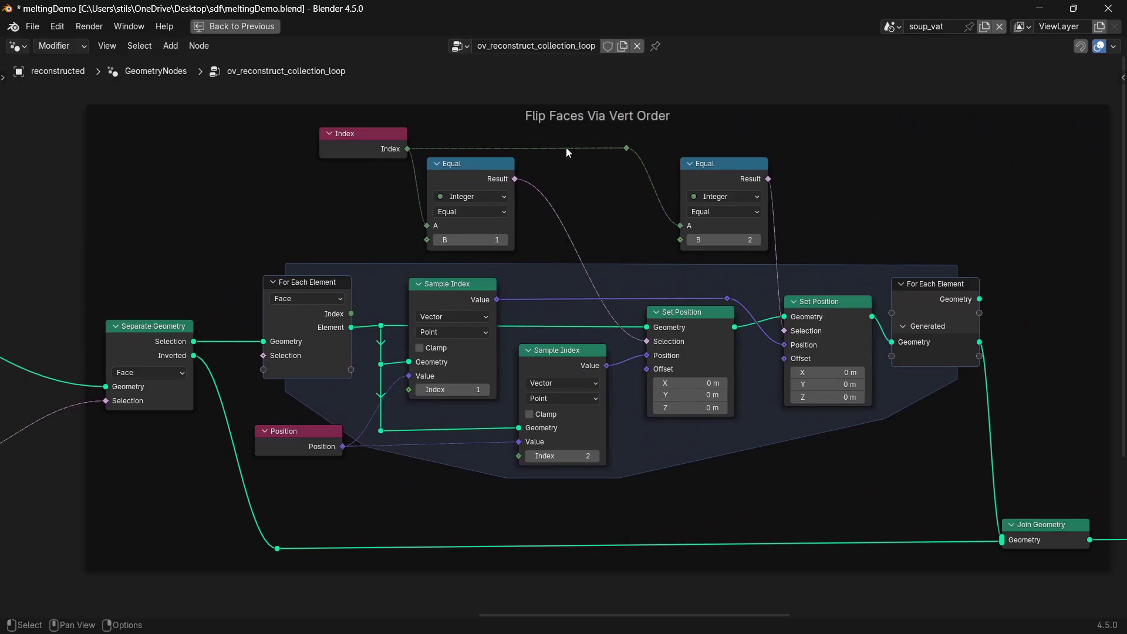
scroll(779, 273, "down", 2)
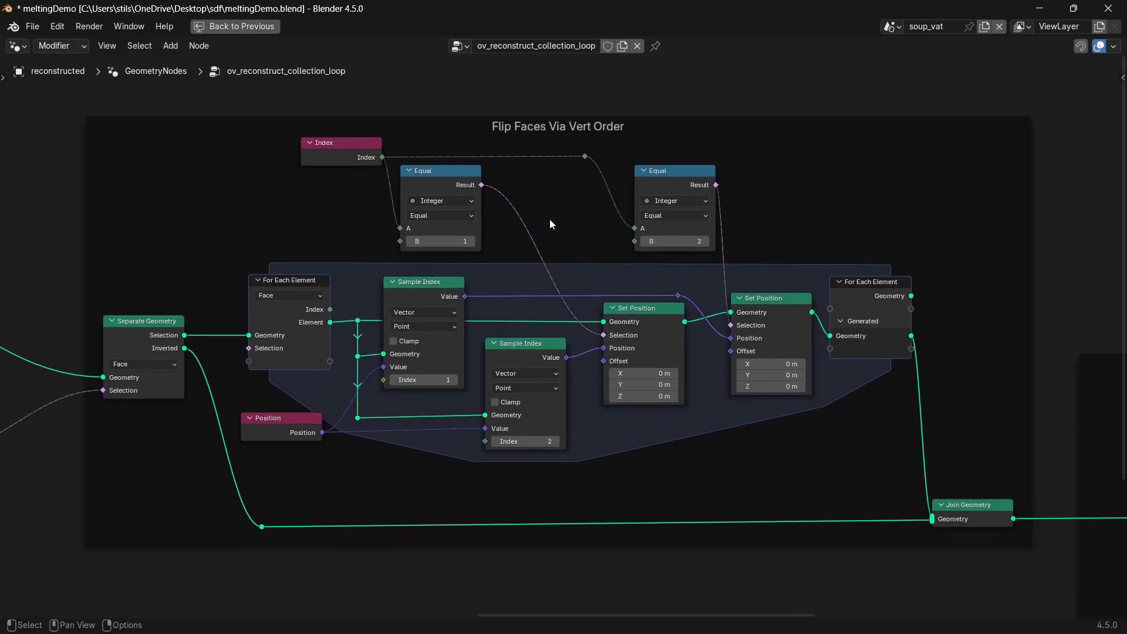
left_click_drag(162, 145, 967, 509)
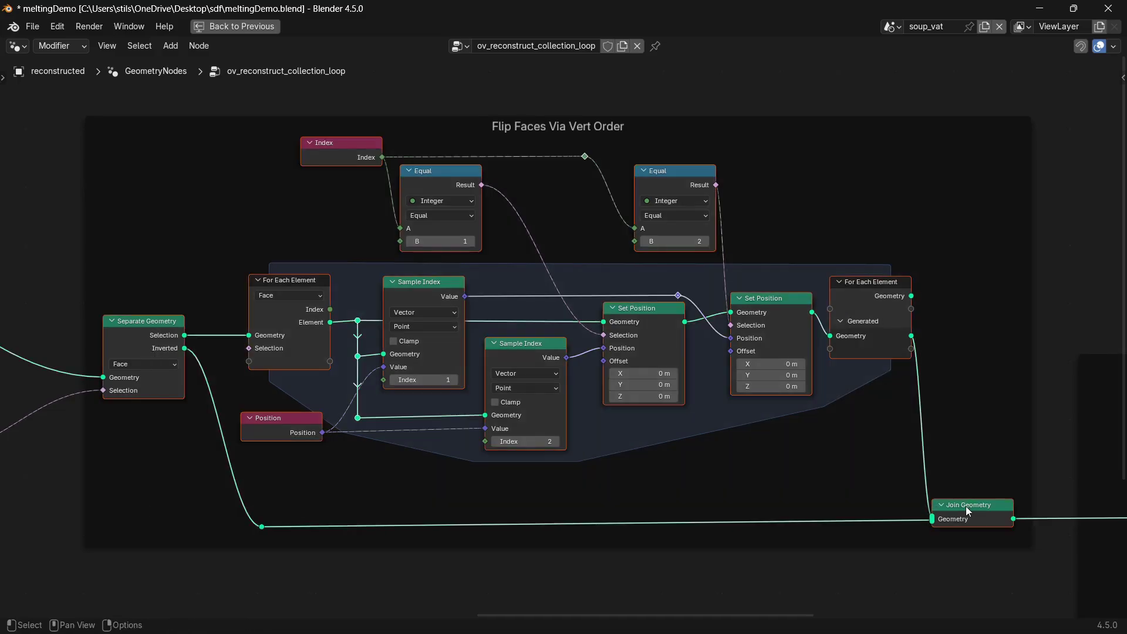
Step: Inspect how the Sample Index node for index 1 feeds the Set Position node restricted by the Equal 2 comparison
left_click(912, 225)
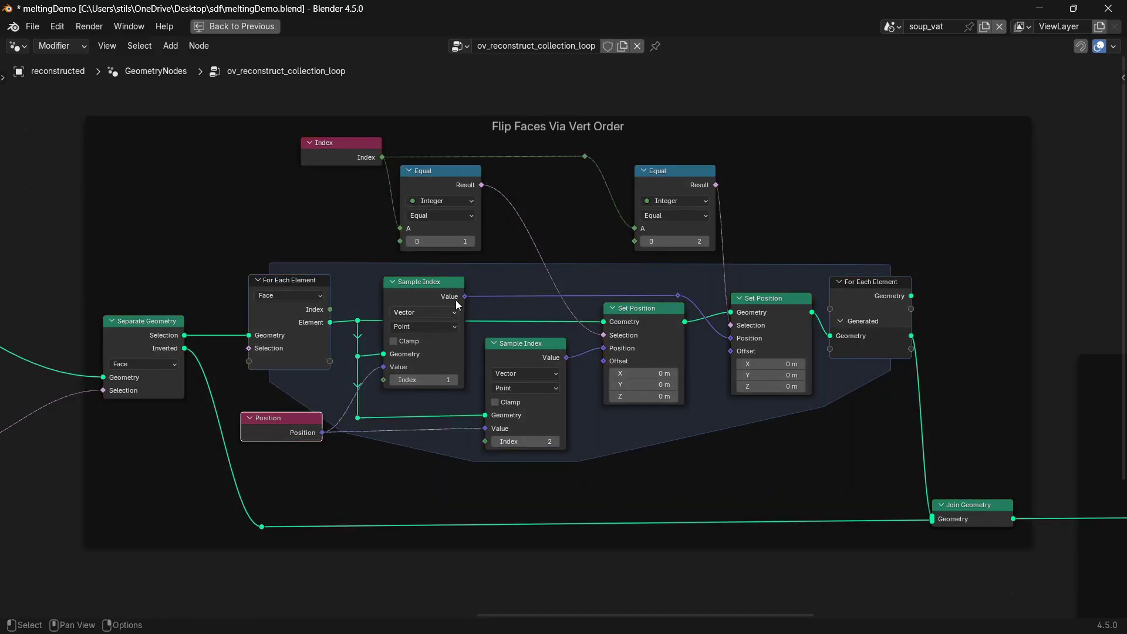
left_click(428, 294)
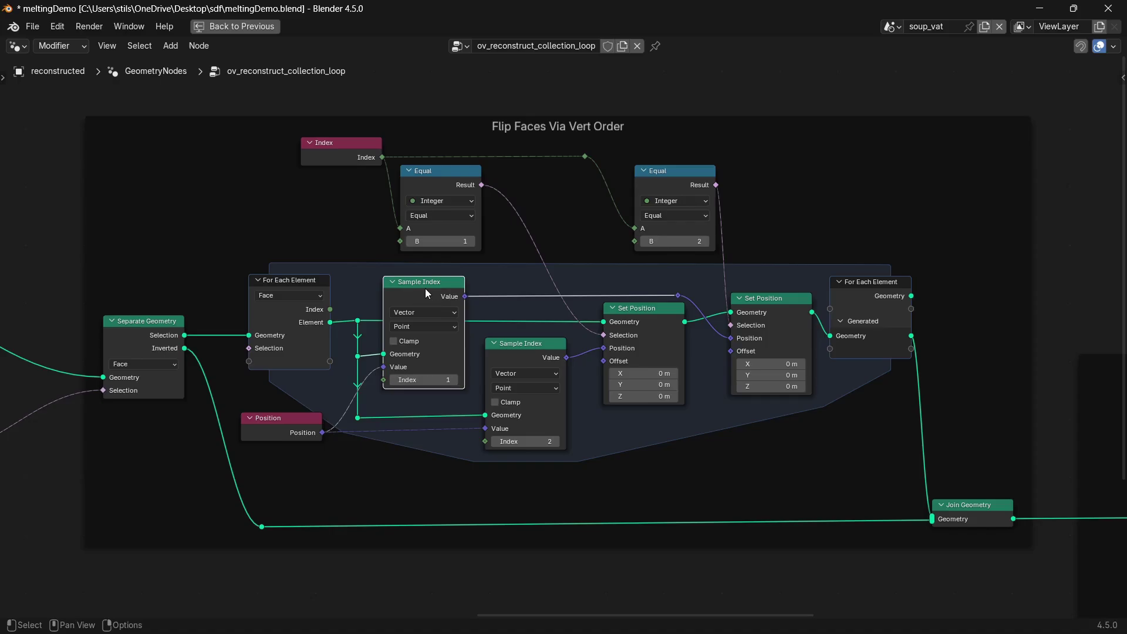
left_click(766, 297)
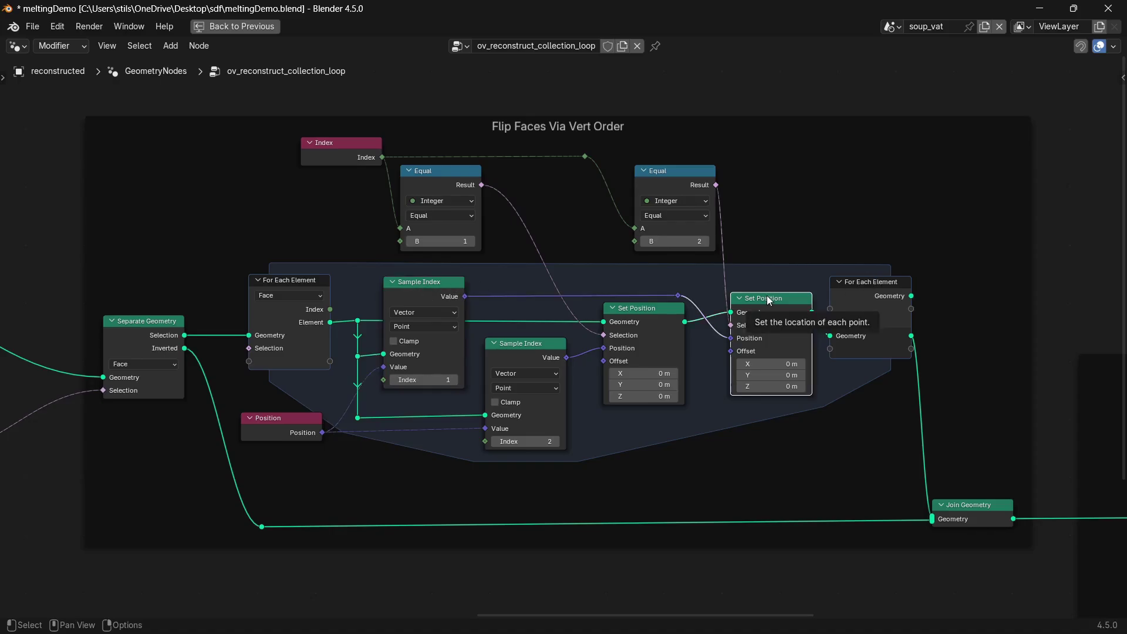
left_click(667, 172)
left_click(752, 299)
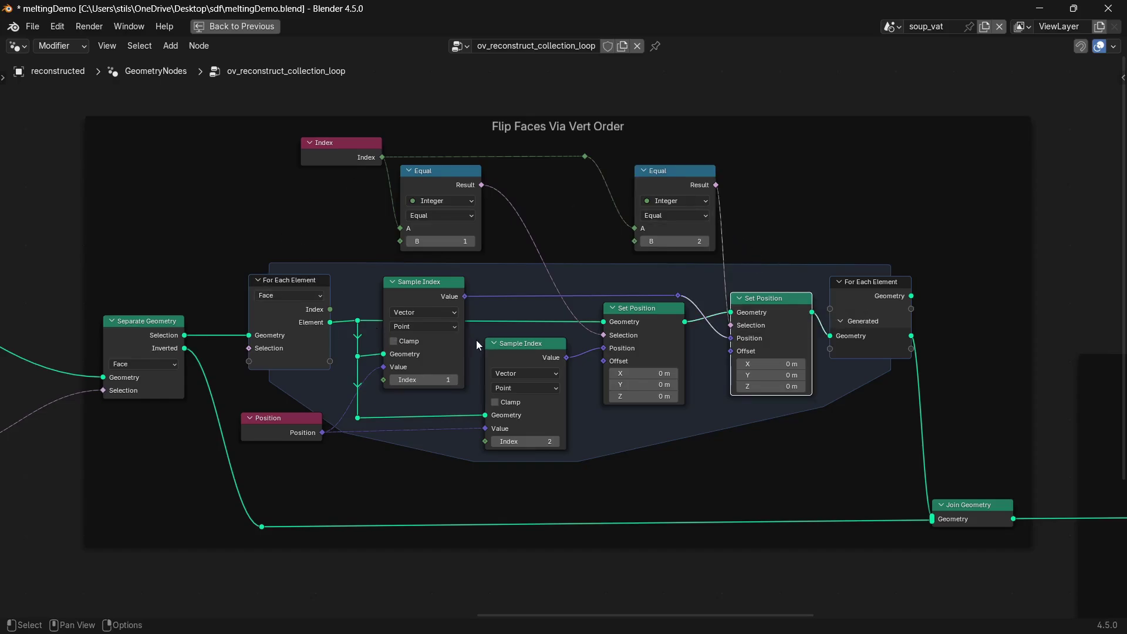
Step: Inspect how the Sample Index node for index 2 feeds the Set Position node restricted by the Equal 1 comparison
left_click(522, 347)
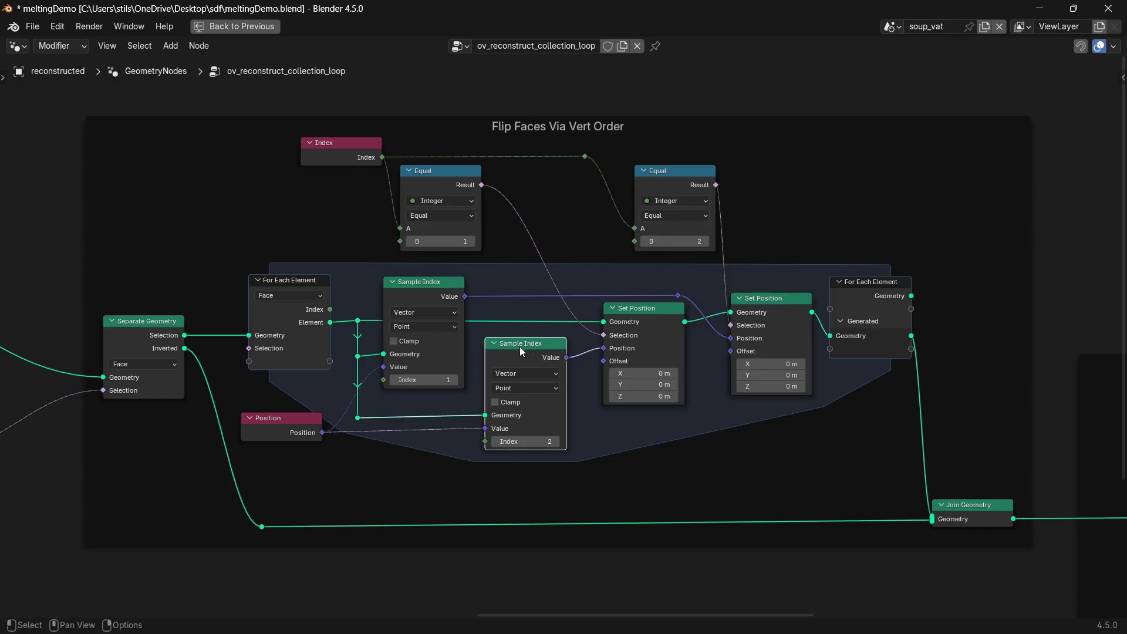
left_click(623, 310)
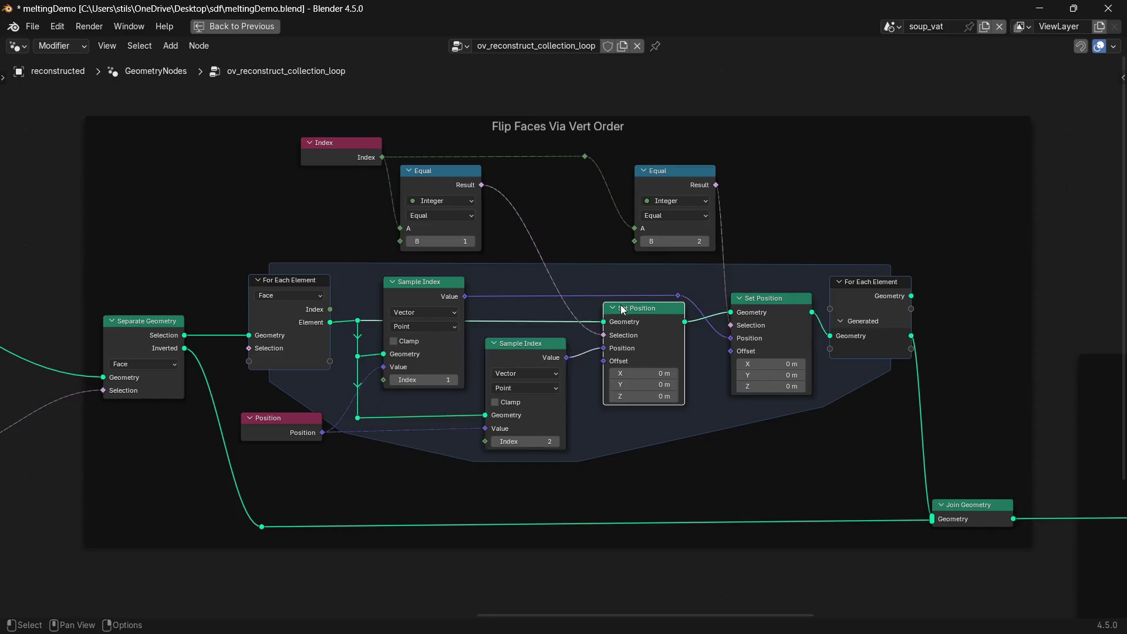
left_click(421, 170)
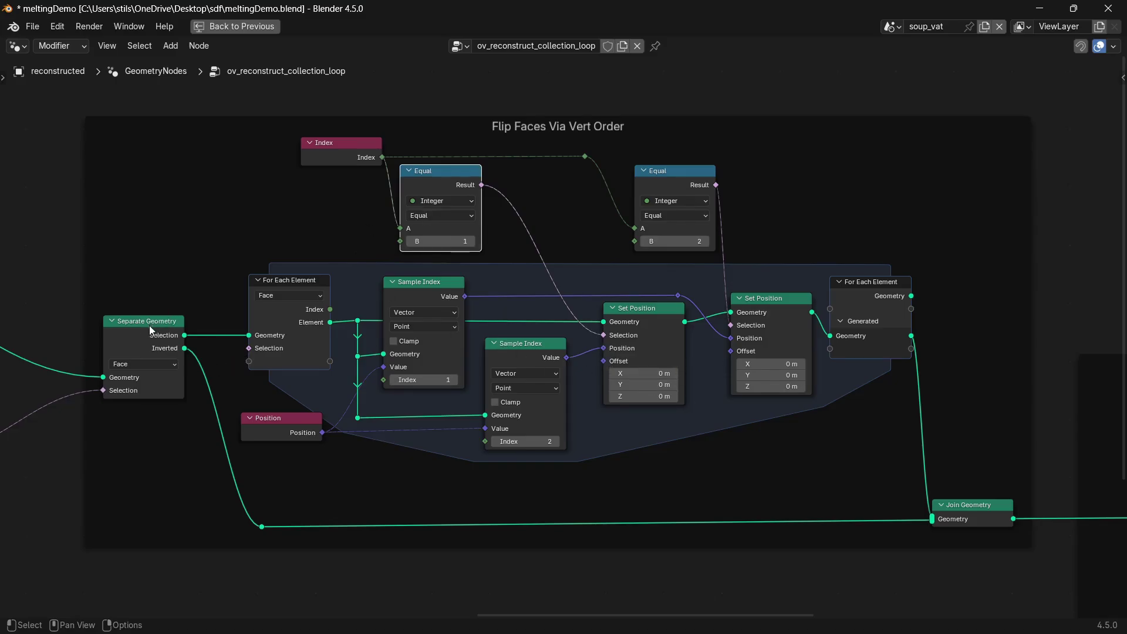
Step: Trace the Separate Geometry selection back to the normal-comparison nodes and return to the Flip Faces Via Vert Order frame
left_click(128, 324)
middle_click_drag(258, 394, 569, 345)
middle_click_drag(101, 384, 305, 337)
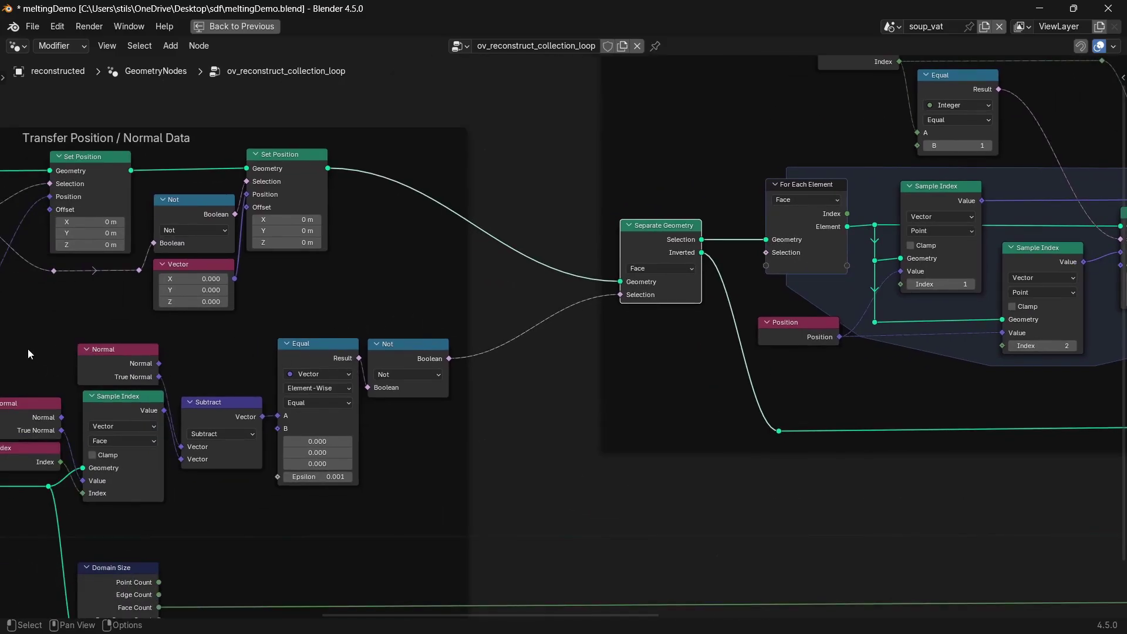
left_click_drag(18, 352, 421, 467)
middle_click_drag(810, 385, 269, 490)
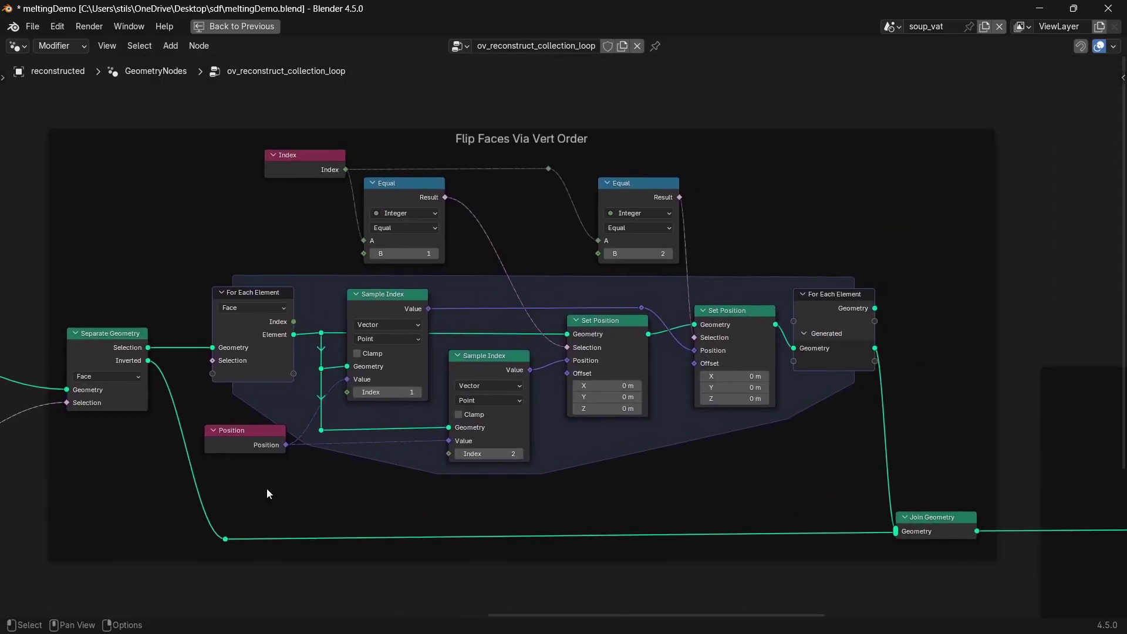
Step: Select the Join Geometry node and follow its output to the Set Proximity Normal frame
scroll(674, 382, "down", 5)
scroll(763, 443, "up", 4)
left_click(877, 508)
middle_click_drag(846, 511, 515, 350)
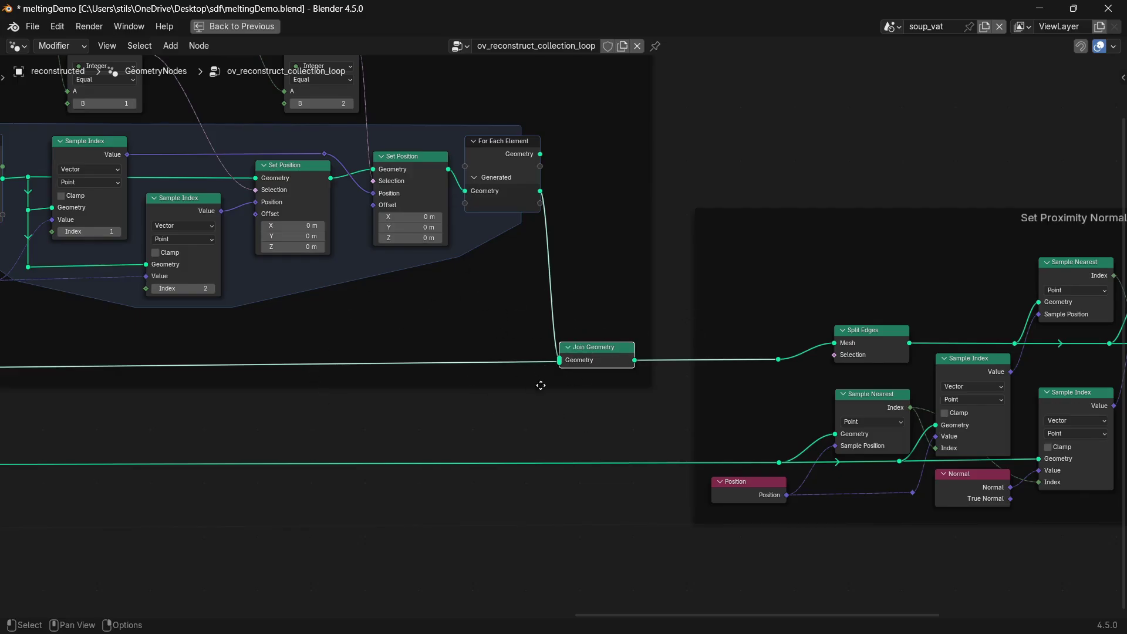
scroll(511, 340, "right", 10)
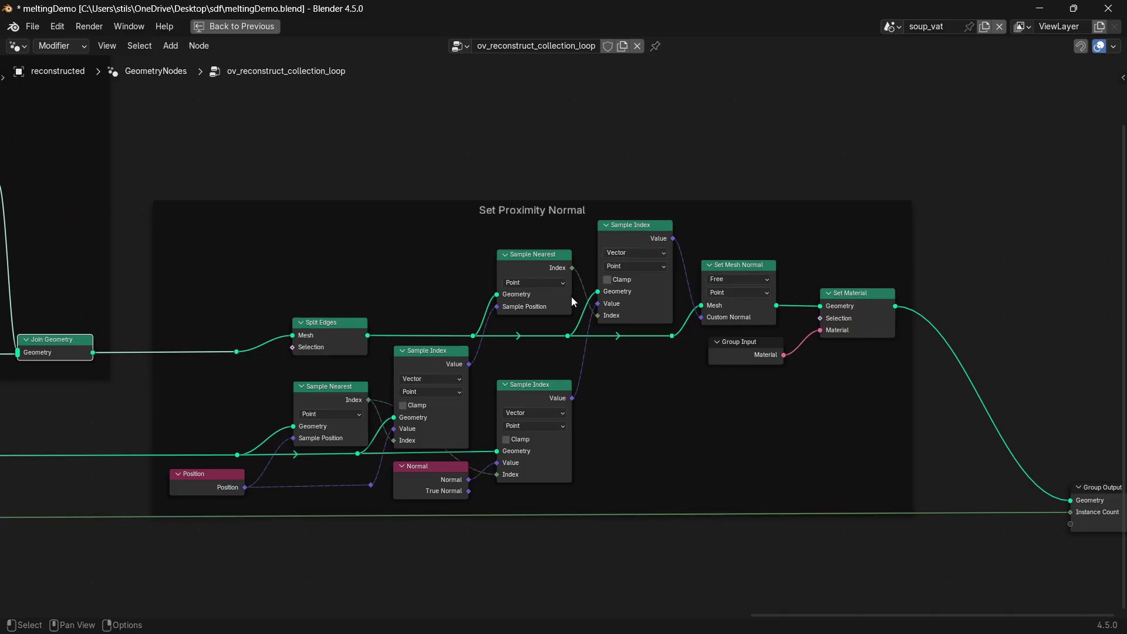
Step: Inspect the upper Sample Nearest node and the Set Mesh Normal node in the Set Proximity Normal frame
scroll(572, 297, "down", 3)
scroll(214, 390, "up", 3)
left_click(598, 267)
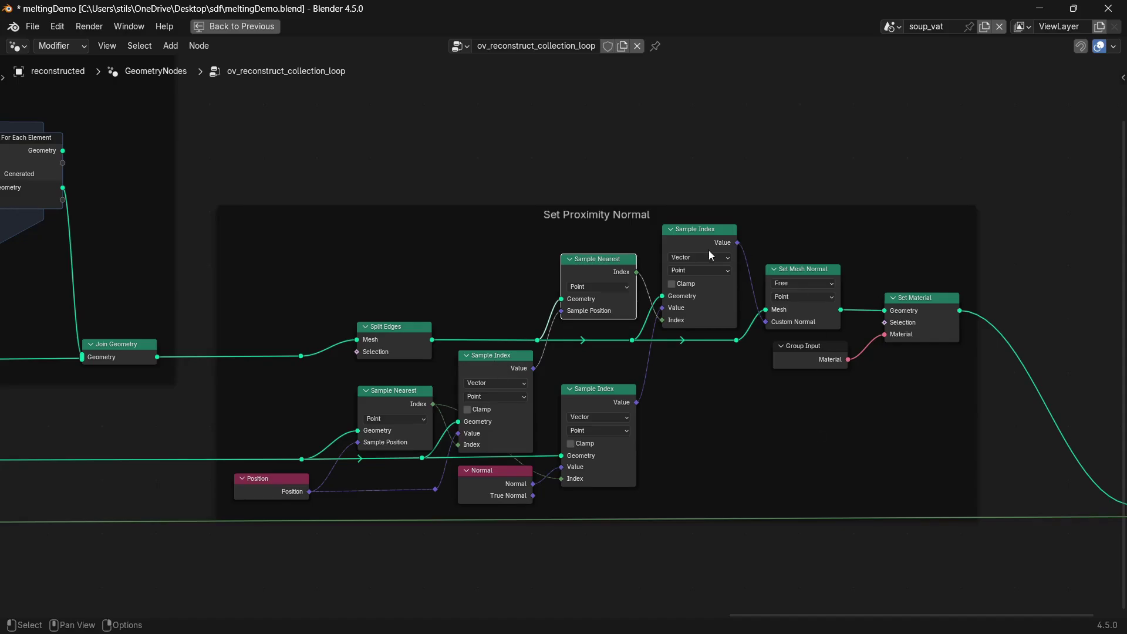
left_click(834, 269)
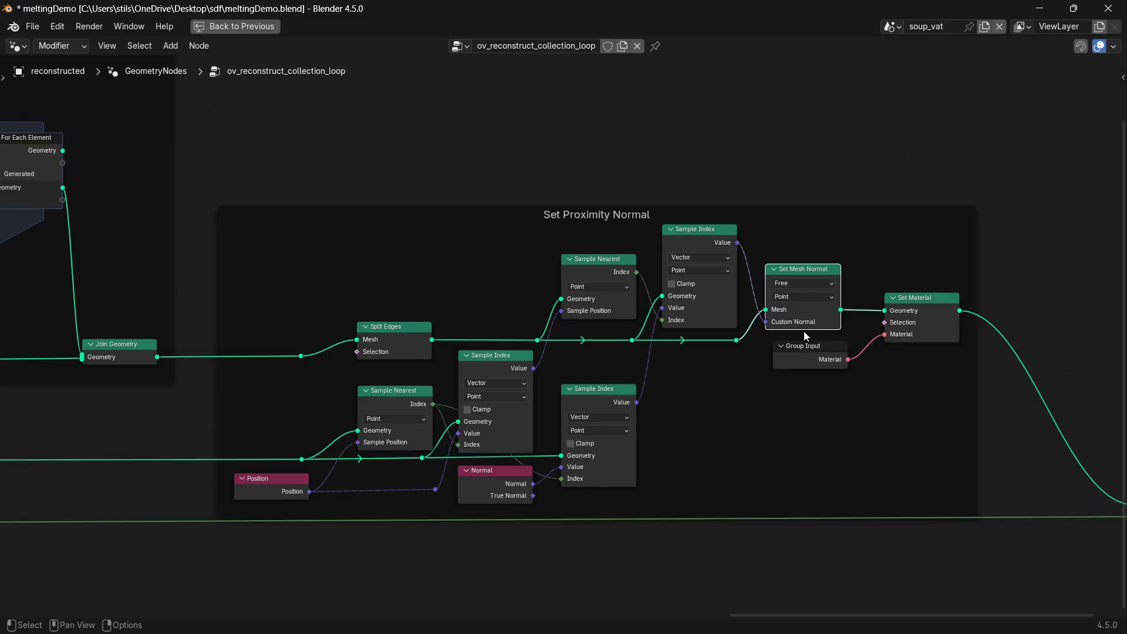
middle_click_drag(856, 397, 755, 398)
Step: Restore the full layout and step the reconstructed mesh forward to frame 21 and back to frame 18
key("ctrl+space")
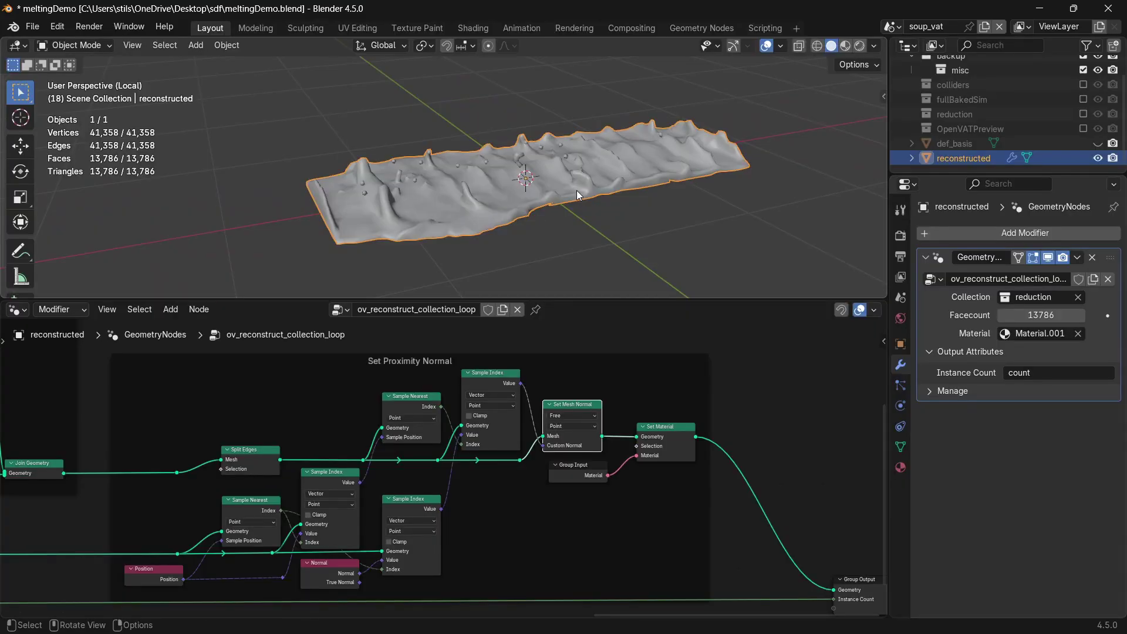
key("Right")
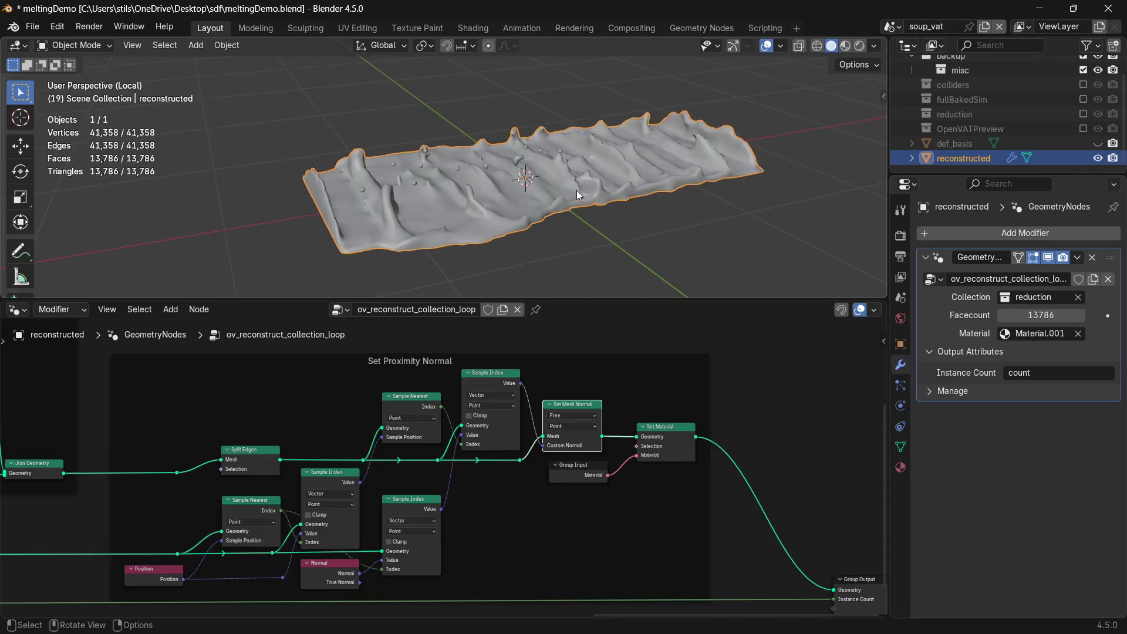
key("Right")
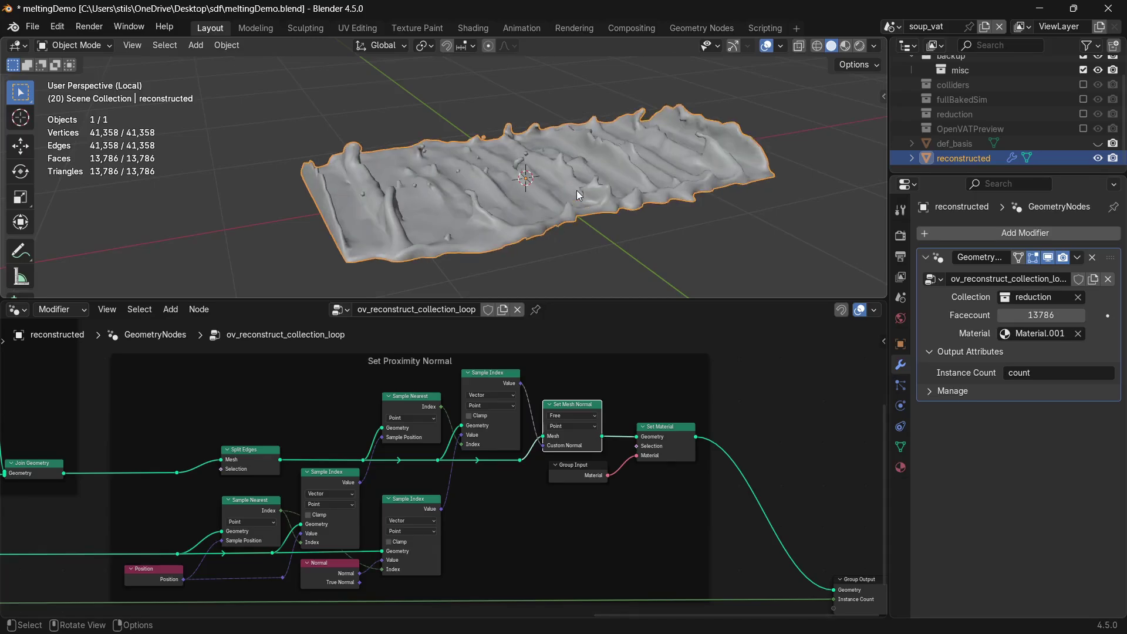
key("Right")
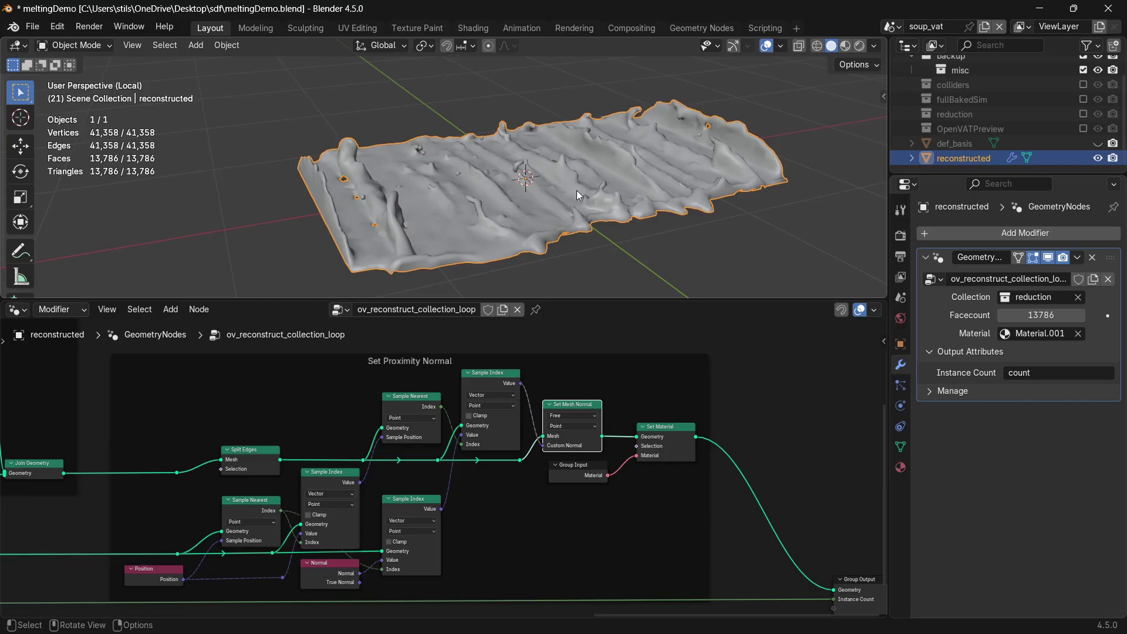
key("Left")
key("Left")
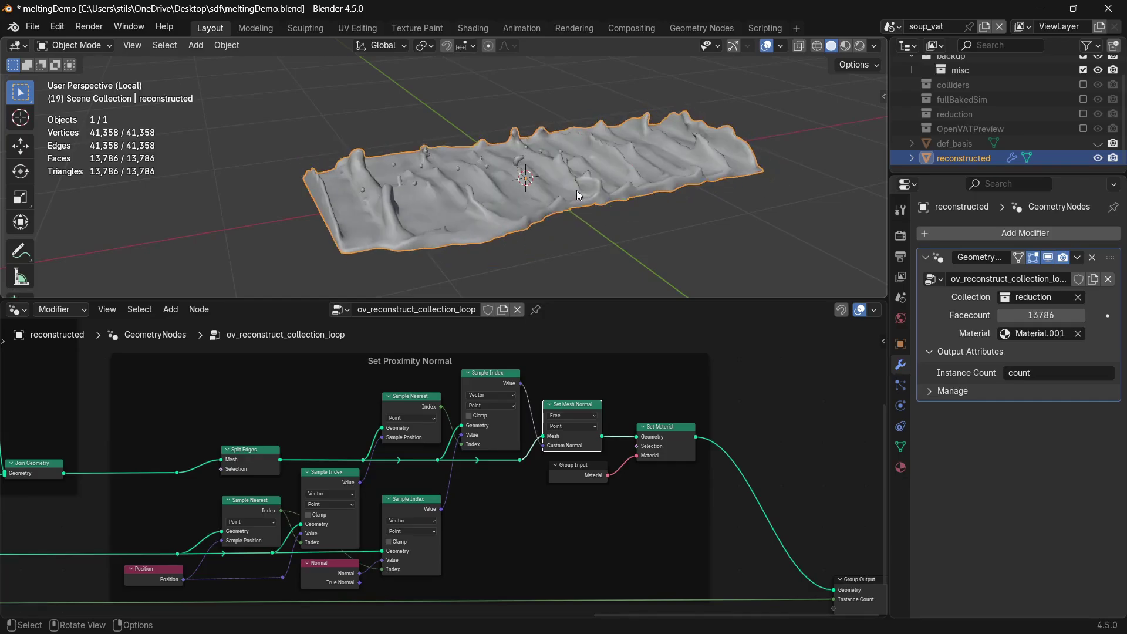
key("Left")
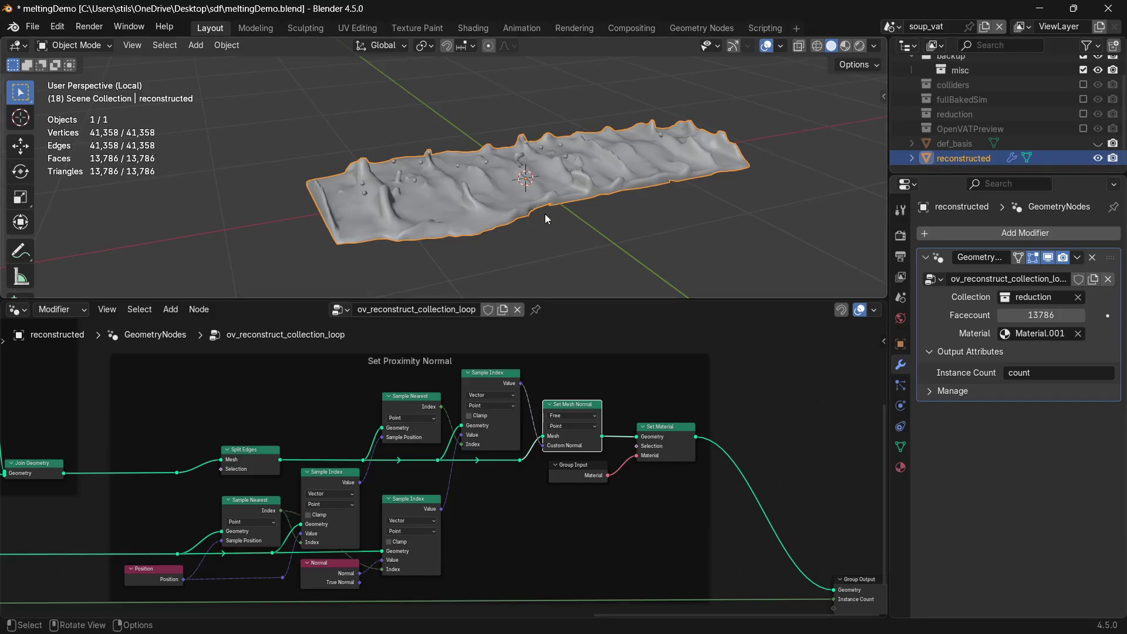
Step: Look at the fullBakedSim and reduction collections among the scene's objects
scroll(1029, 125, "up", 2)
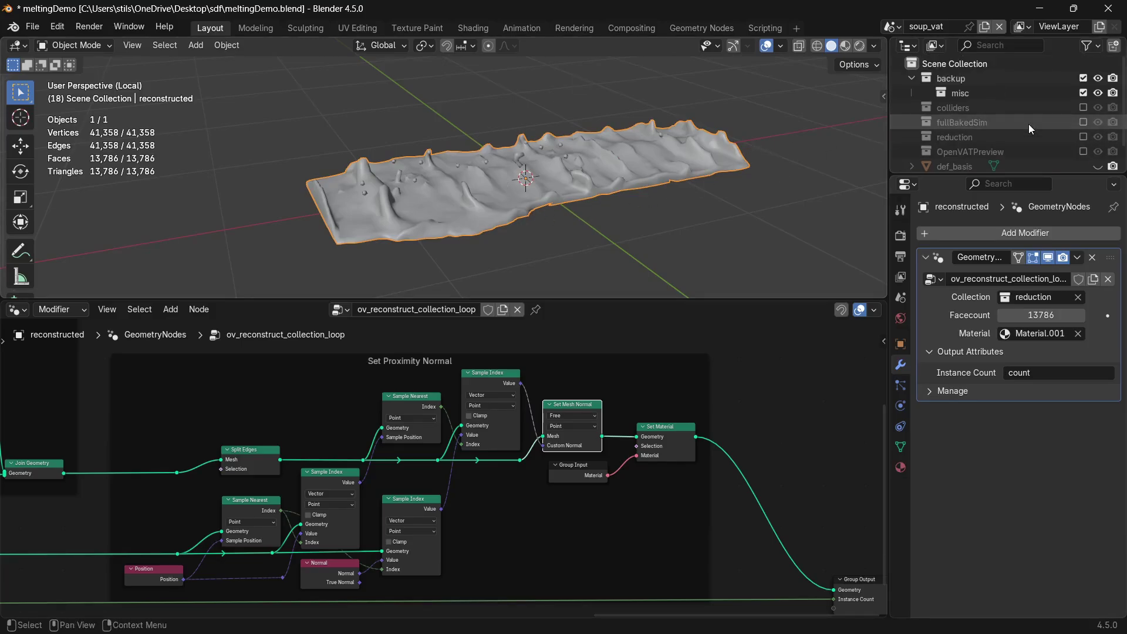
left_click(977, 122)
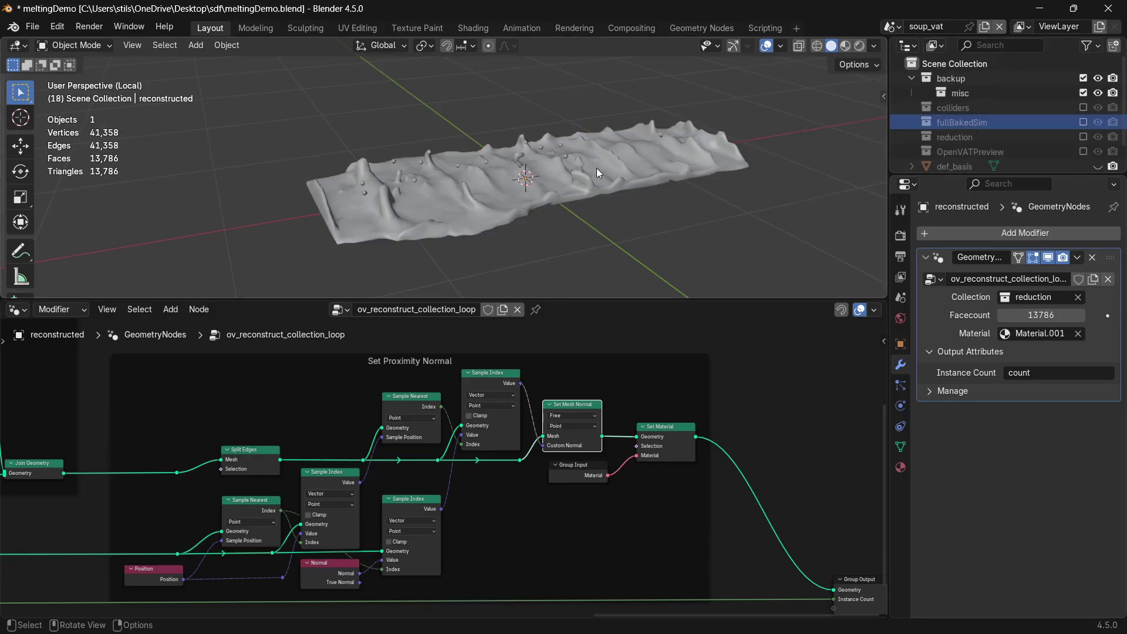
left_click(947, 137)
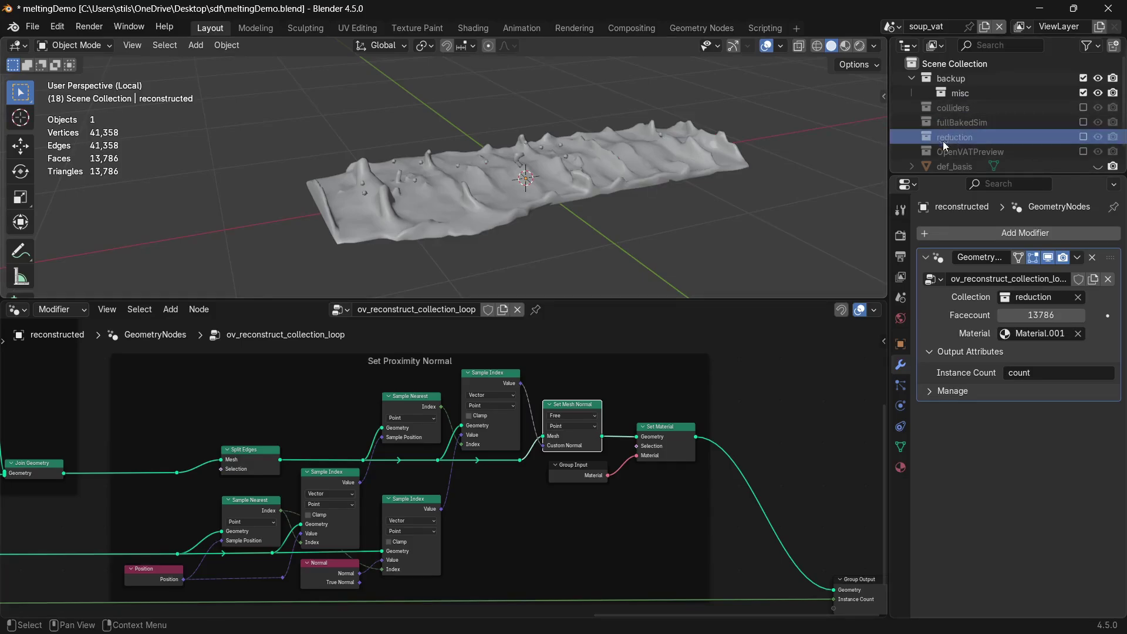
left_click(946, 139, "ctrl")
Step: Unhide the def_basis object and select it
scroll(978, 142, "down", 1)
left_click(1098, 143)
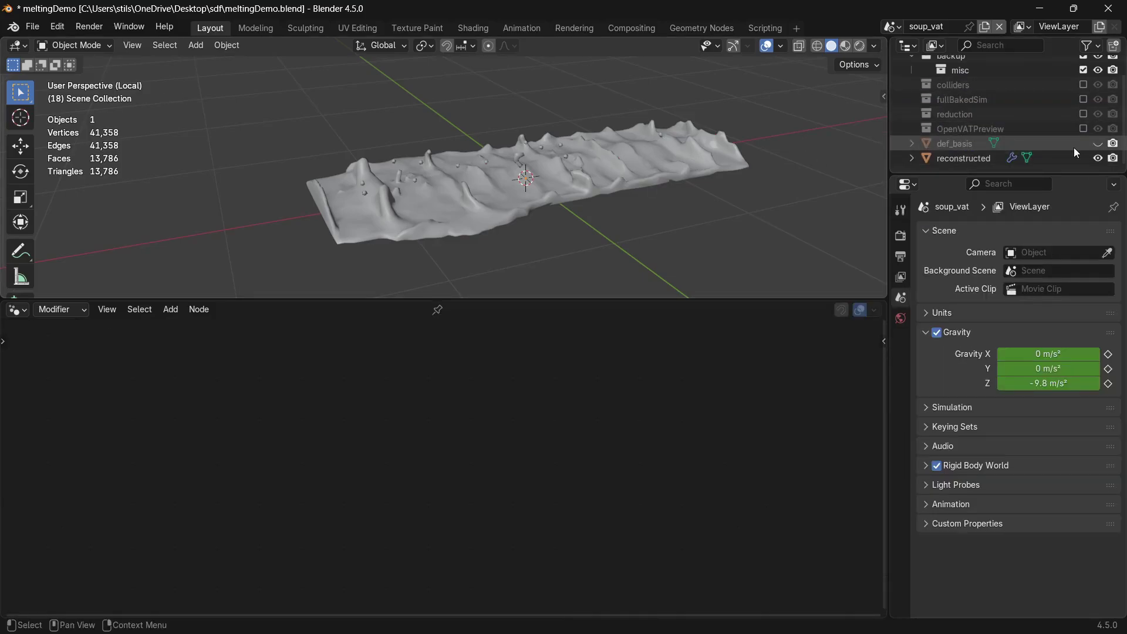
left_click(957, 145)
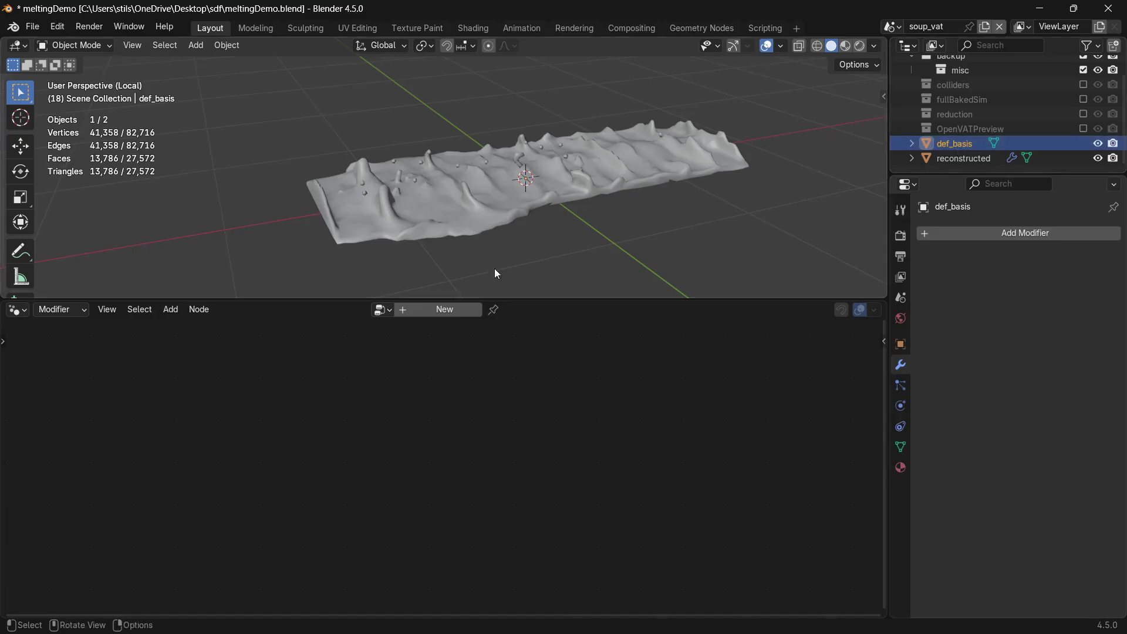
Step: Select the reconstructed mesh and look over its whole ov_reconstruct_collection_loop node tree
left_click(573, 181)
middle_click_drag(245, 459, 721, 506)
scroll(610, 547, "down", 3)
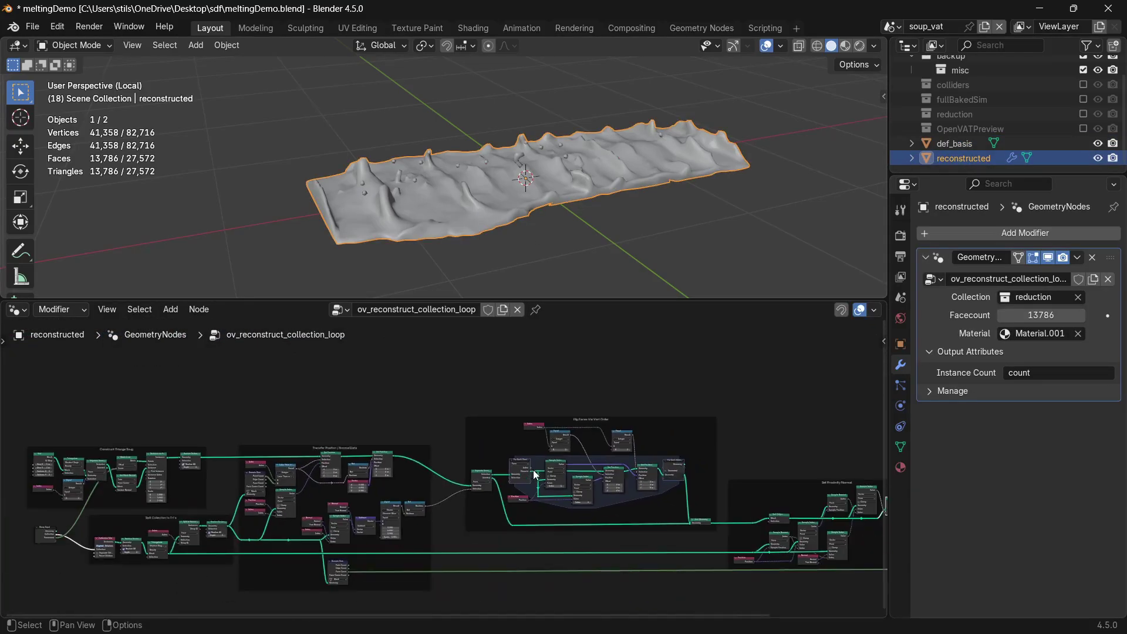
middle_click_drag(424, 486, 427, 410)
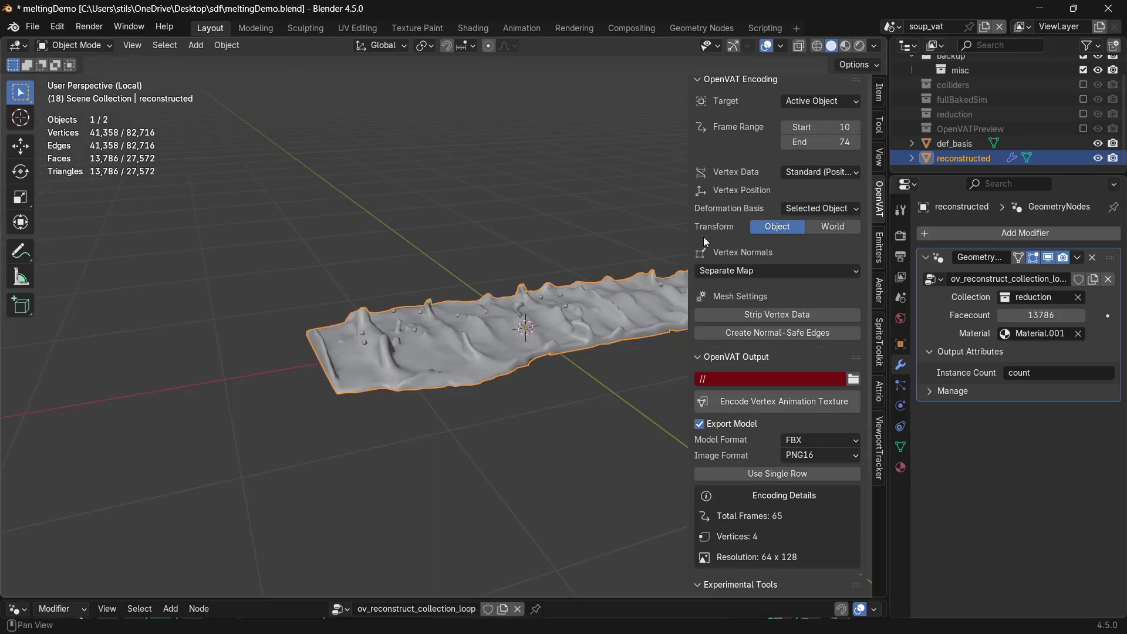
Step: Review the OpenVAT vertex normals storage and the encoding details with the Use Single Row option on and off
middle_click_drag(610, 358, 676, 223)
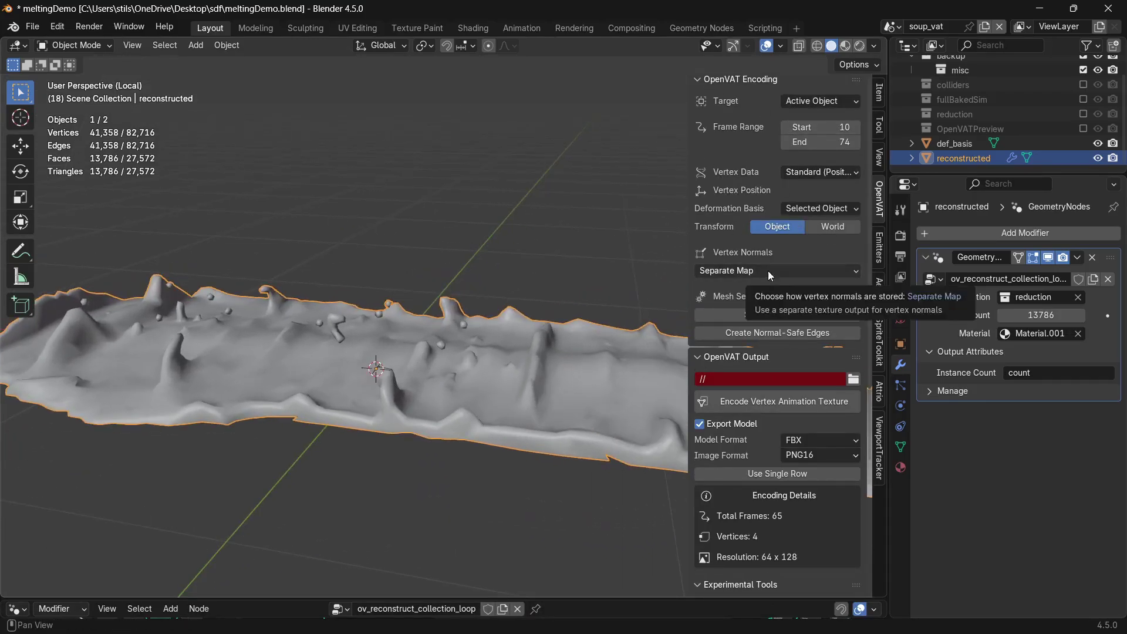
left_click(783, 272)
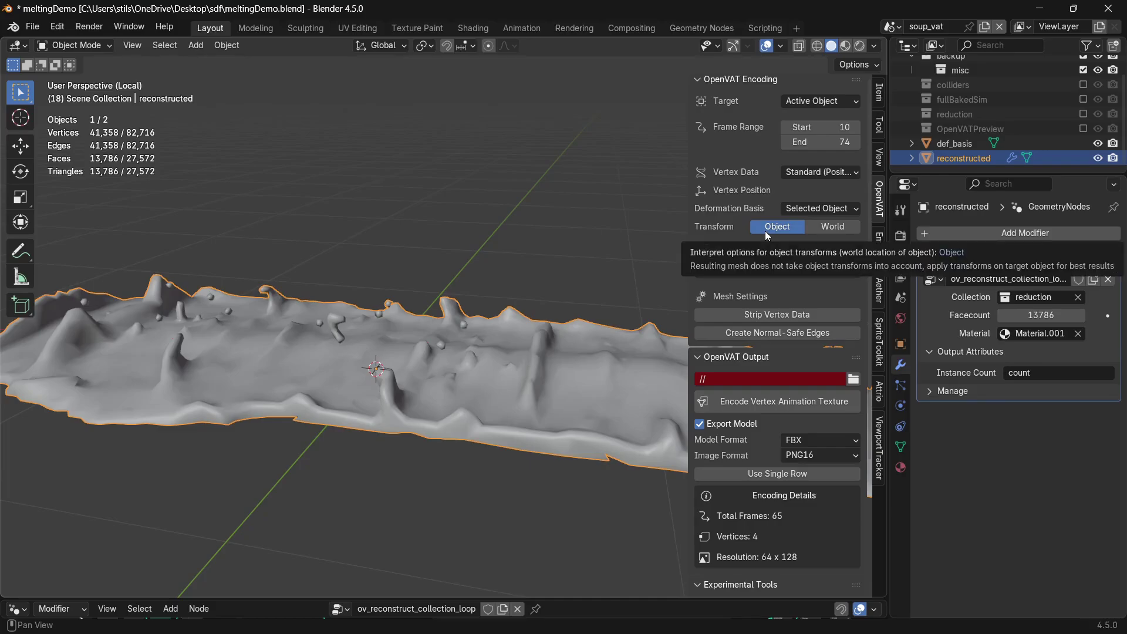
scroll(779, 399, "down", 3)
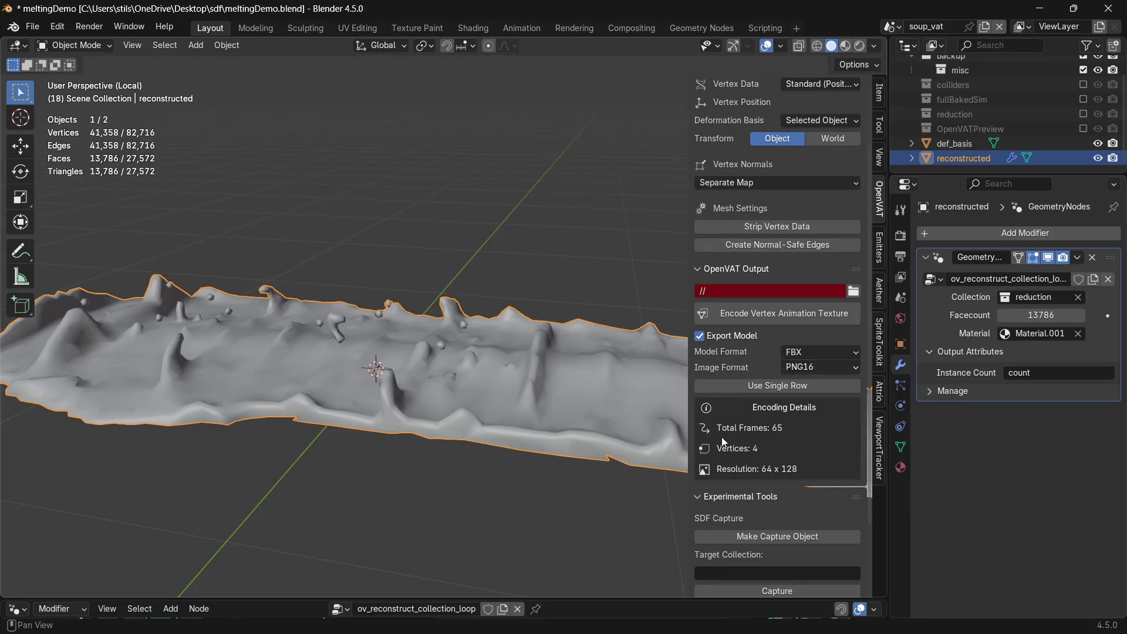
scroll(743, 429, "down", 2)
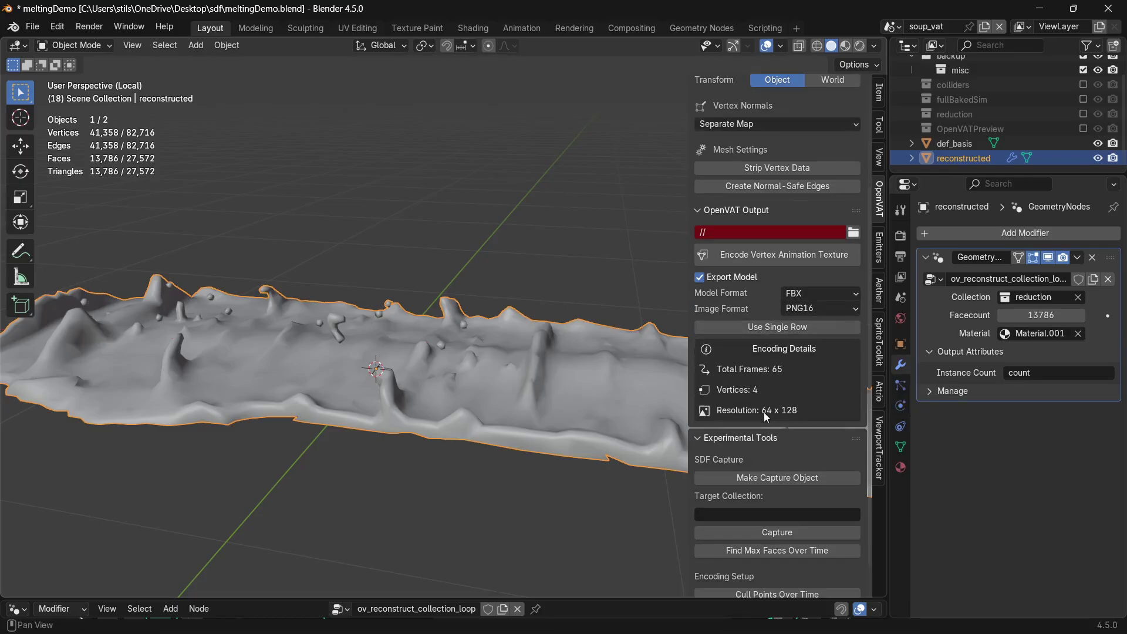
left_click(756, 326)
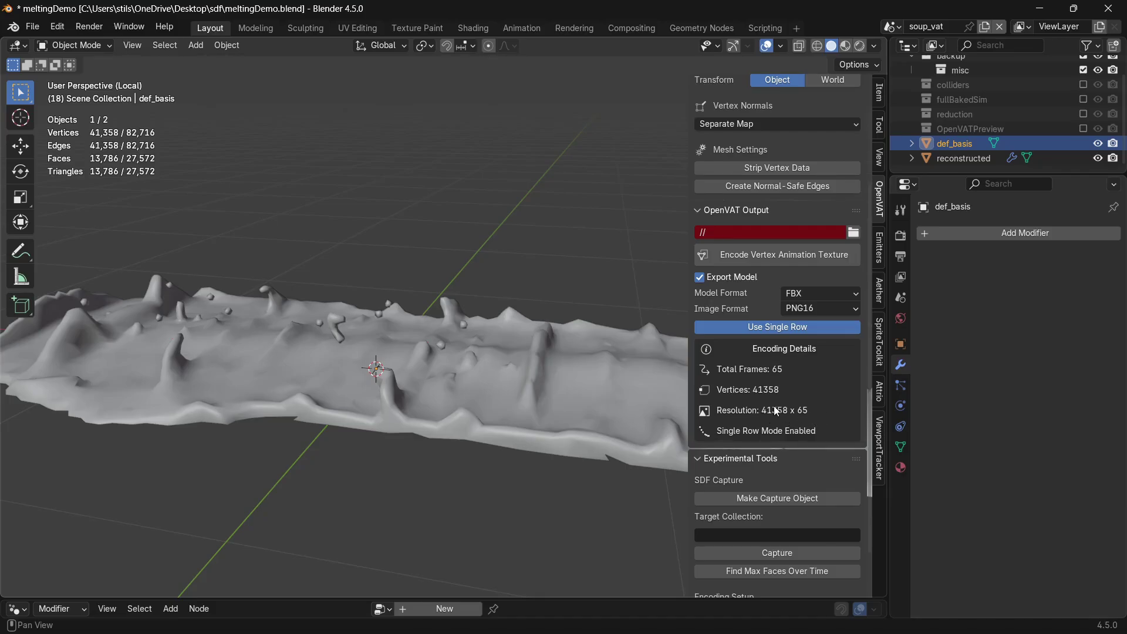
left_click(777, 327)
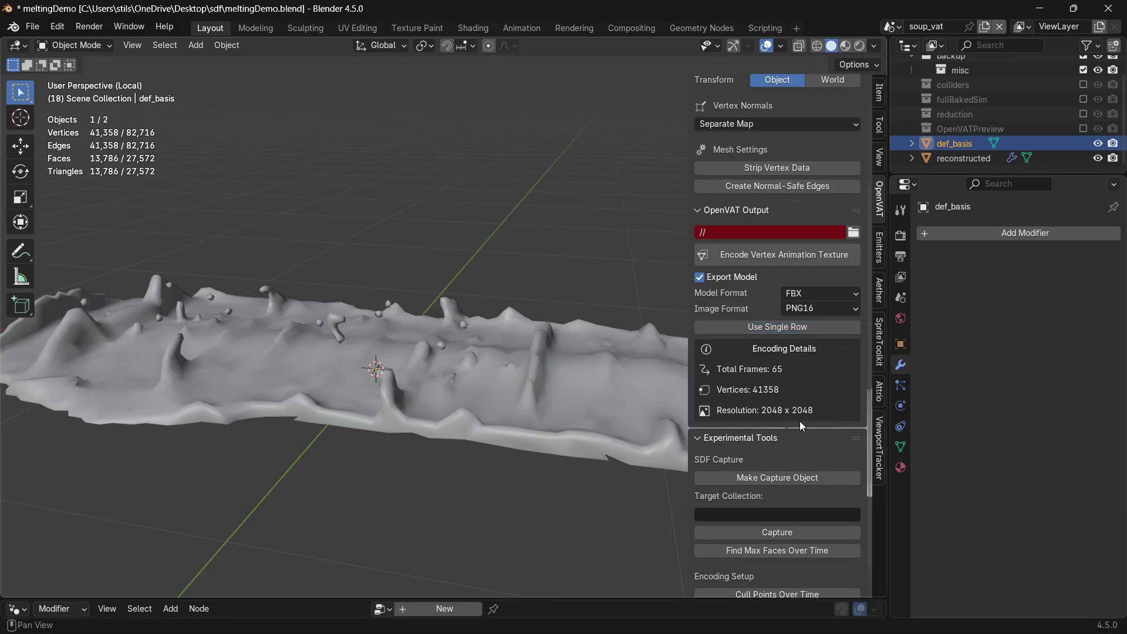
Step: Check the Deformation Basis setting and add reconstructed to the selection alongside def_basis
scroll(787, 387, "up", 5)
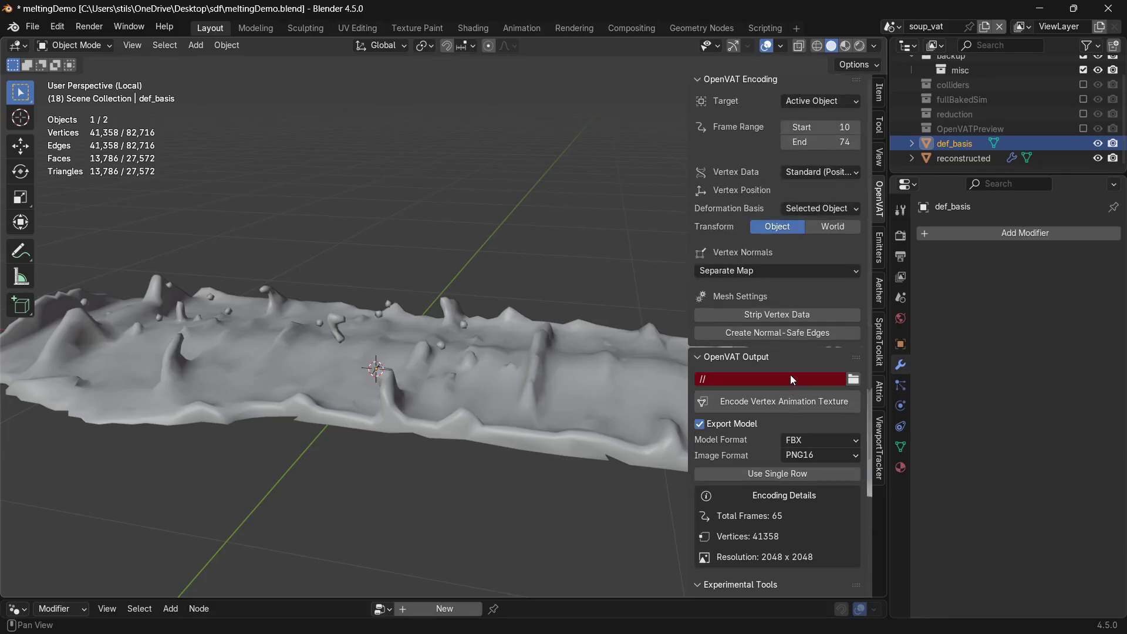
left_click(825, 210)
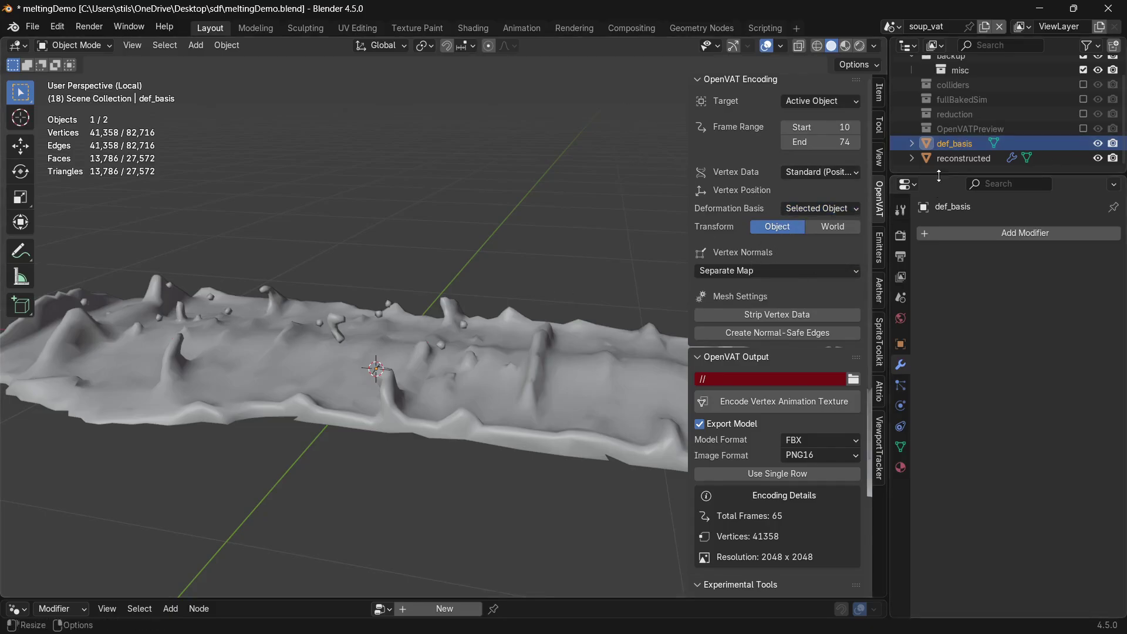
left_click(955, 159, "shift")
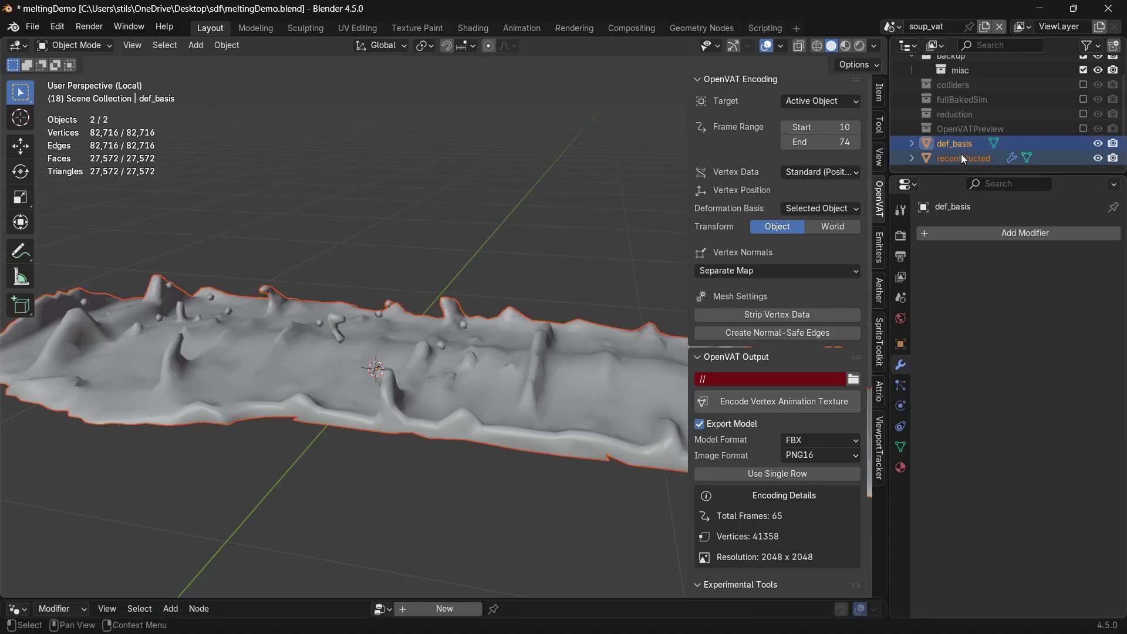
Step: Make reconstructed the active object while keeping def_basis in the selection
left_click(953, 156, "ctrl")
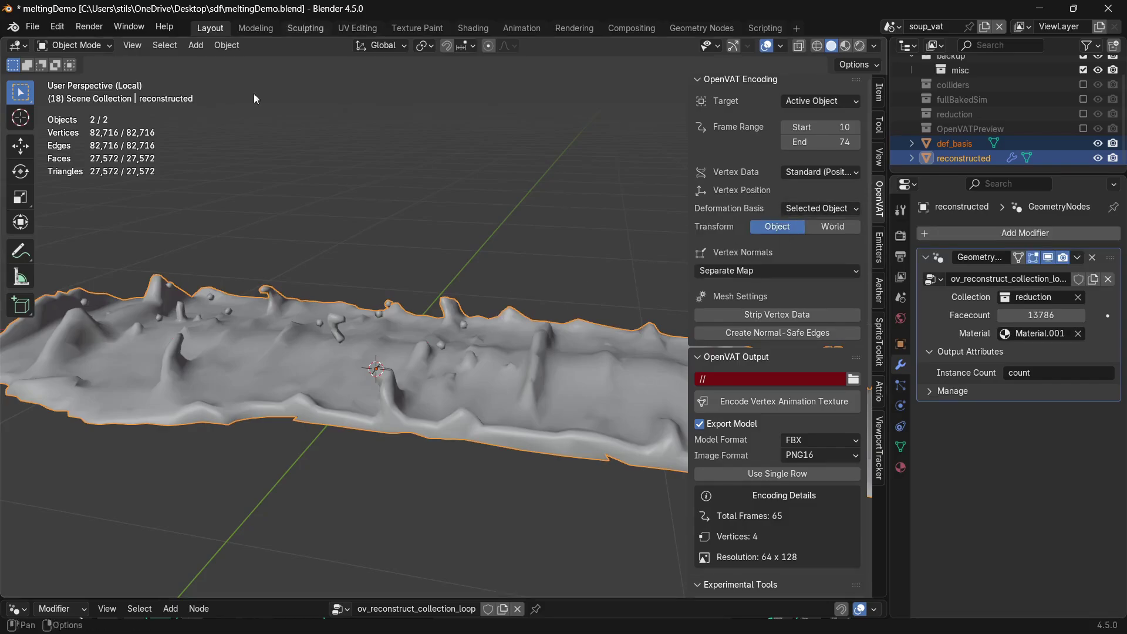
scroll(778, 369, "down", 1)
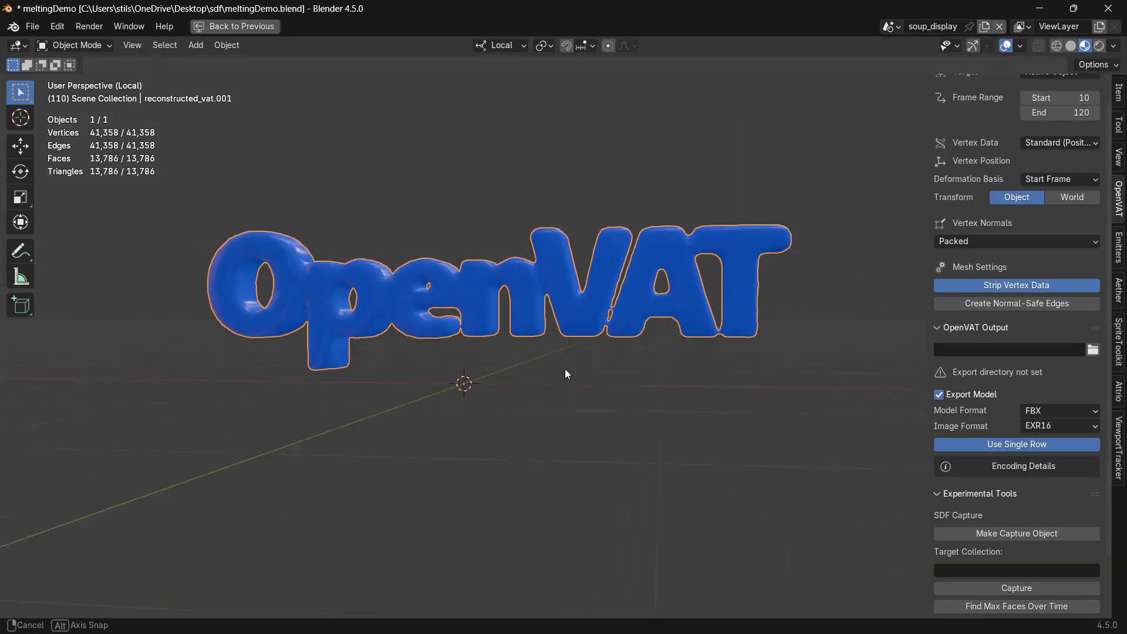
Step: Play the melting animation of reconstructed_vat.001 and examine the mesh from several angles
middle_click_drag(565, 369, 671, 363)
key("space")
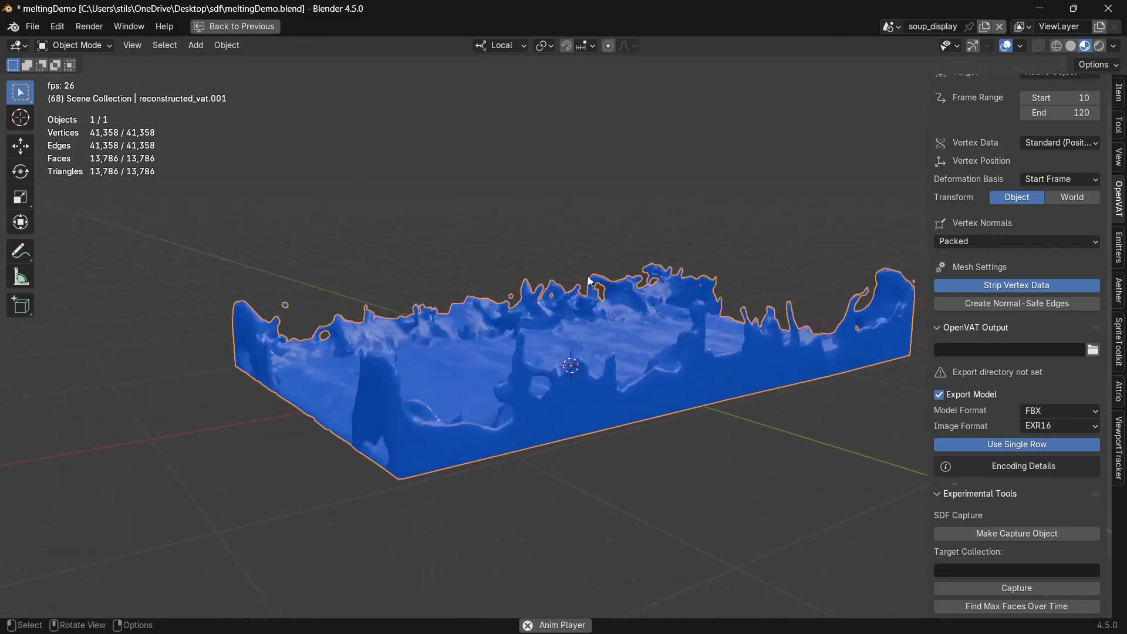
middle_click_drag(591, 282, 629, 321)
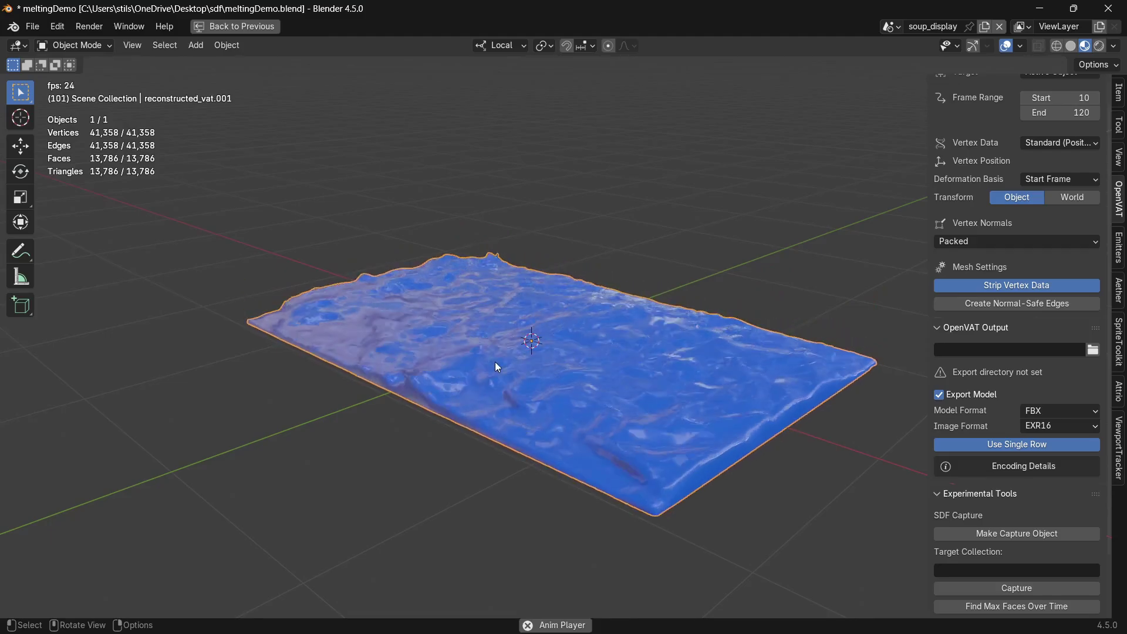
key("space")
middle_click_drag(502, 353, 581, 269)
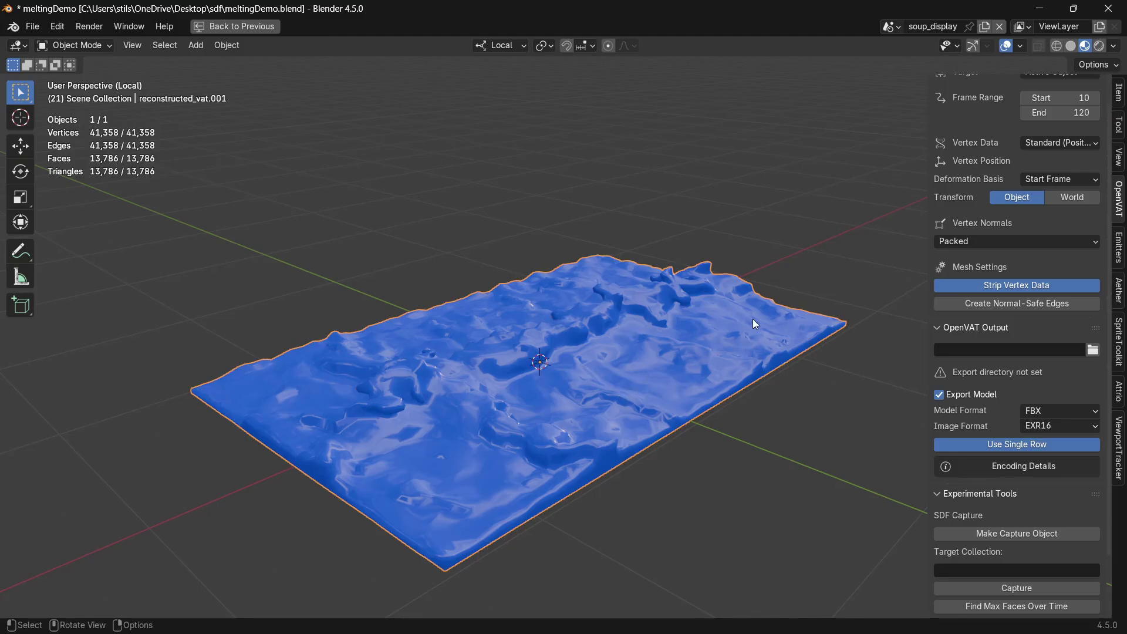
middle_click_drag(756, 324, 698, 324)
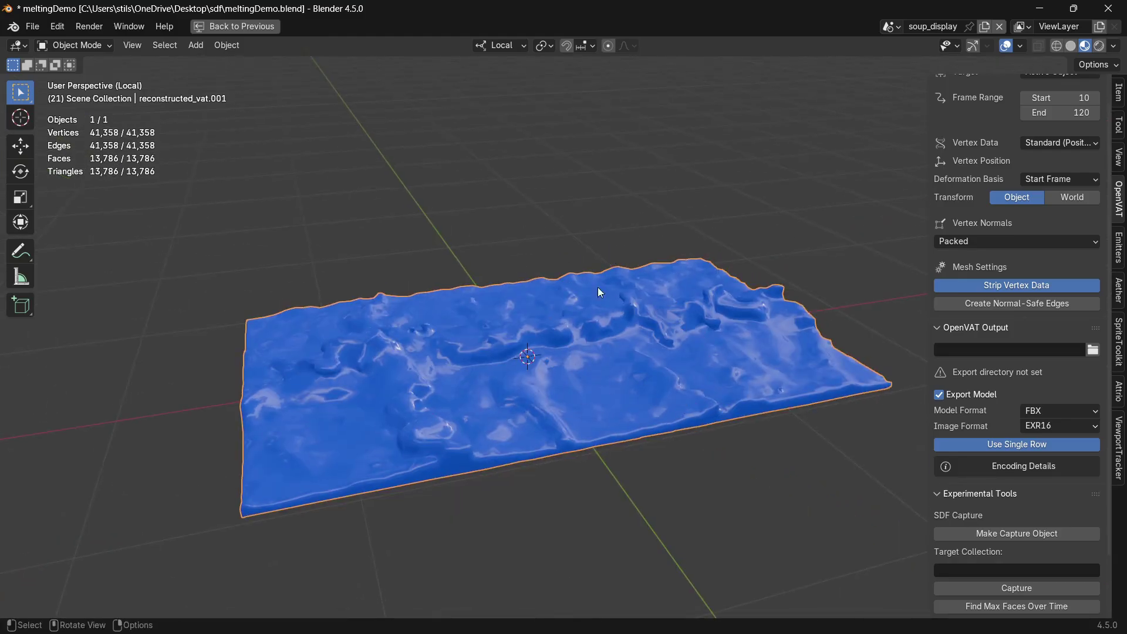
middle_click_drag(609, 382, 541, 386)
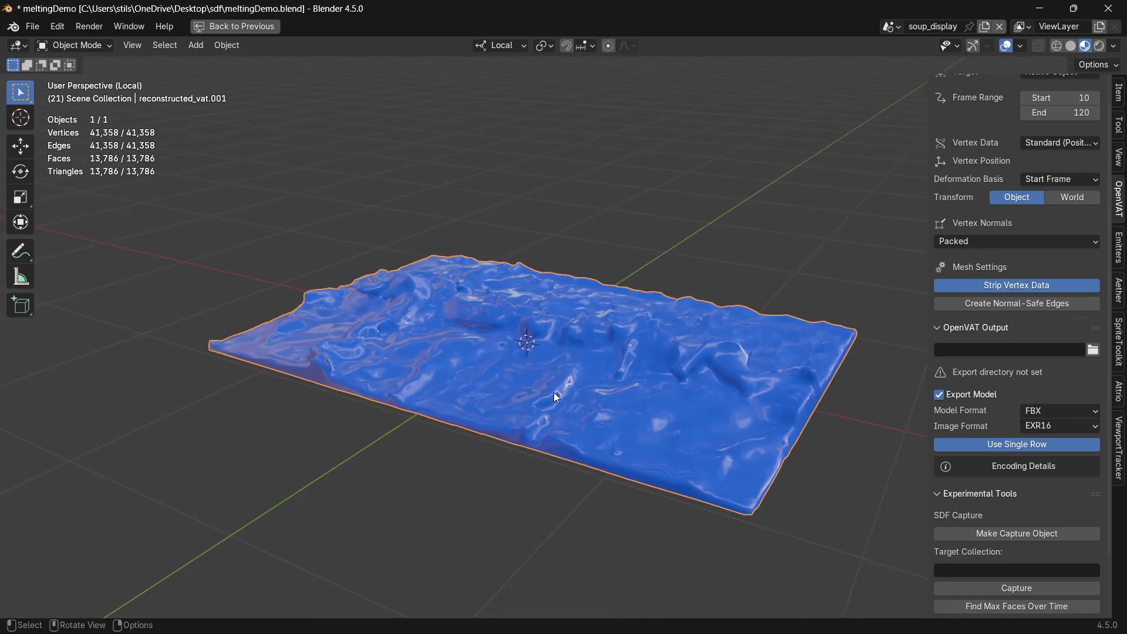
key("space")
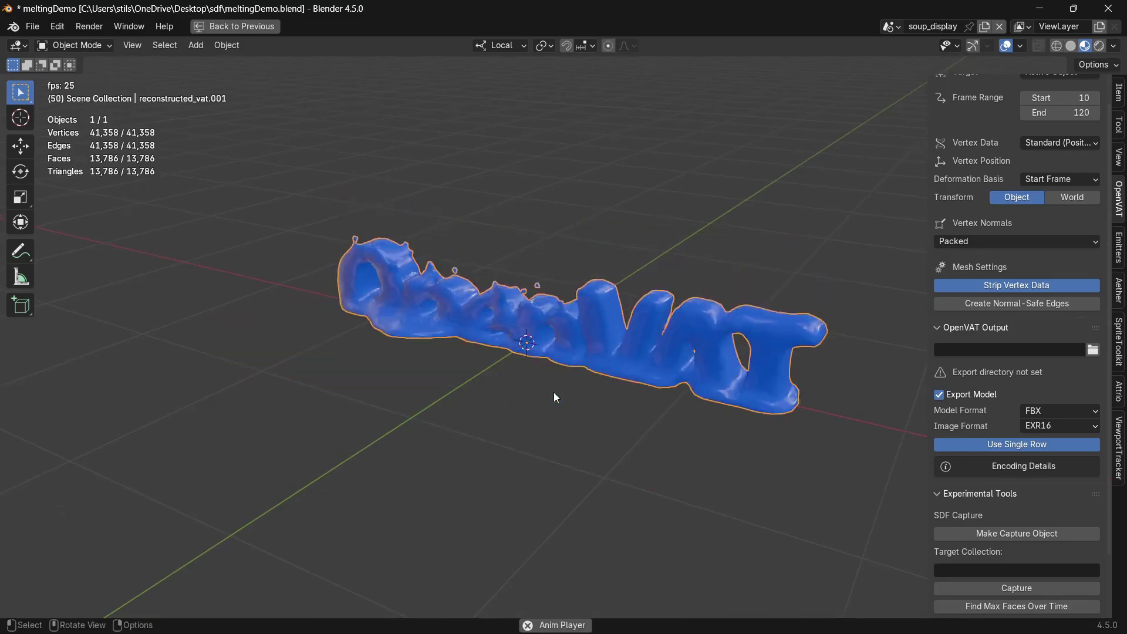
middle_click_drag(473, 327, 598, 311)
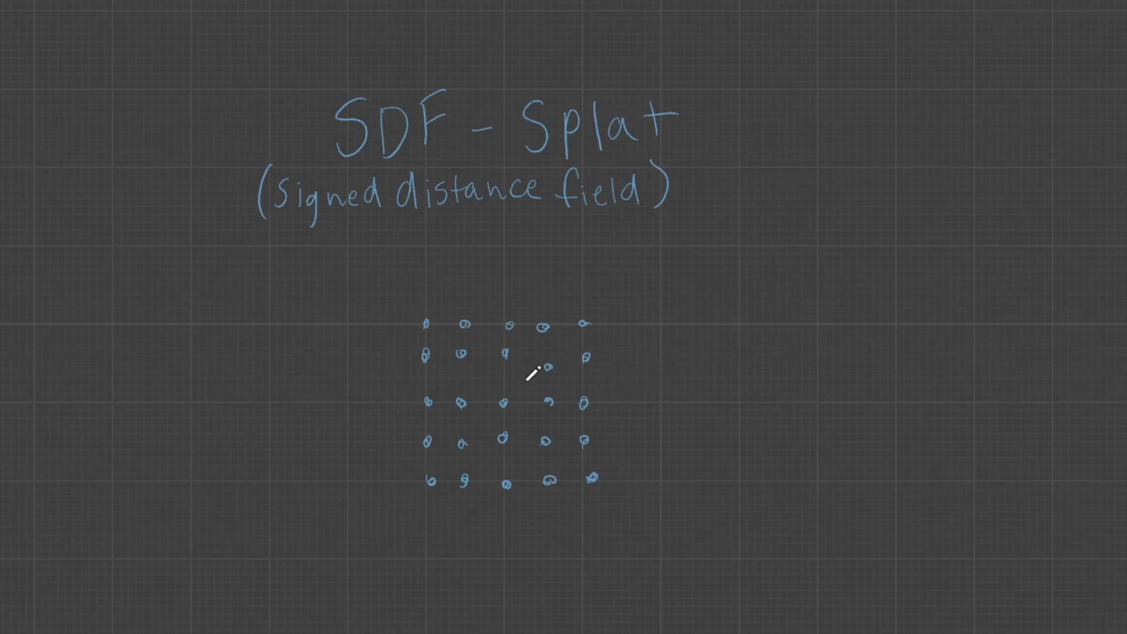
Step: Sketch a circle overlapping the right side of the dot grid and draw lines from the grid points to its outline
left_click_drag(634, 352, 646, 357)
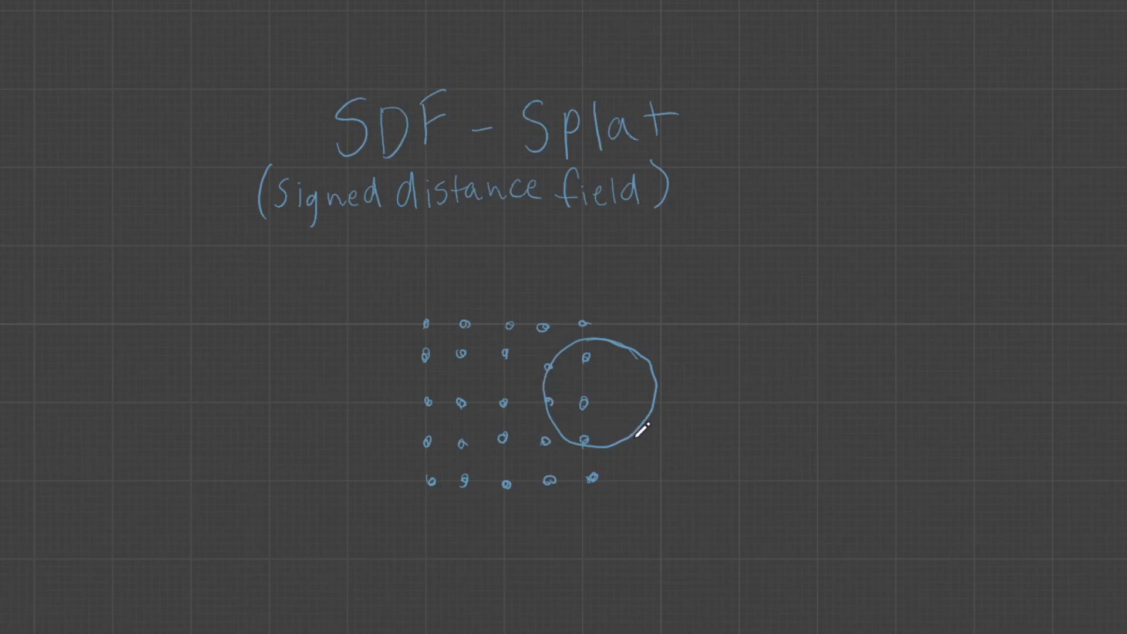
left_click_drag(586, 343, 587, 353)
mouse_move(584, 324)
left_mouse_down()
mouse_move(587, 339)
mouse_move(566, 351)
left_mouse_up()
left_click_drag(558, 352, 509, 325)
left_click_drag(555, 372, 505, 353)
left_click_drag(547, 394, 504, 402)
left_click_drag(545, 392, 463, 394)
left_click_drag(540, 356, 469, 320)
mouse_move(537, 359)
left_mouse_down()
mouse_move(430, 322)
mouse_move(427, 354)
left_mouse_up()
mouse_move(544, 388)
left_mouse_down()
mouse_move(429, 391)
mouse_move(428, 440)
left_mouse_up()
left_click_drag(540, 411, 469, 432)
left_click_drag(579, 407, 502, 437)
left_click_drag(558, 433, 433, 481)
left_click_drag(564, 436, 508, 481)
mouse_move(579, 450)
left_mouse_down()
mouse_move(552, 479)
mouse_move(593, 477)
left_mouse_up()
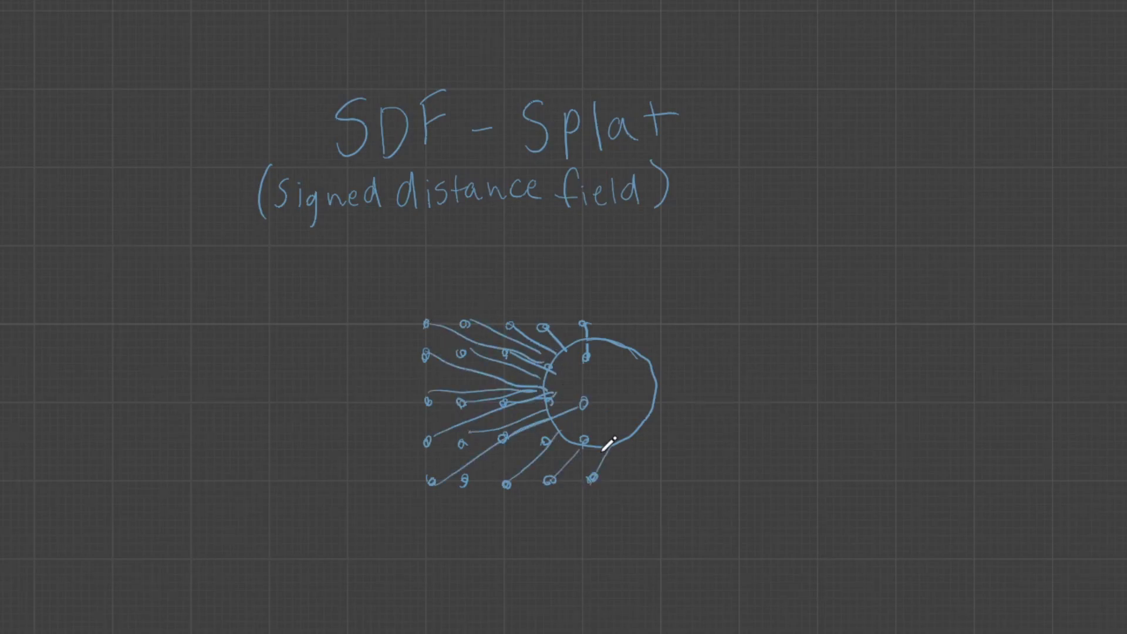
Step: Underline the word "signed" in the handwritten subtitle
left_click_drag(284, 211, 408, 210)
mouse_move(586, 326)
left_mouse_down()
mouse_move(588, 342)
mouse_move(587, 328)
left_mouse_up()
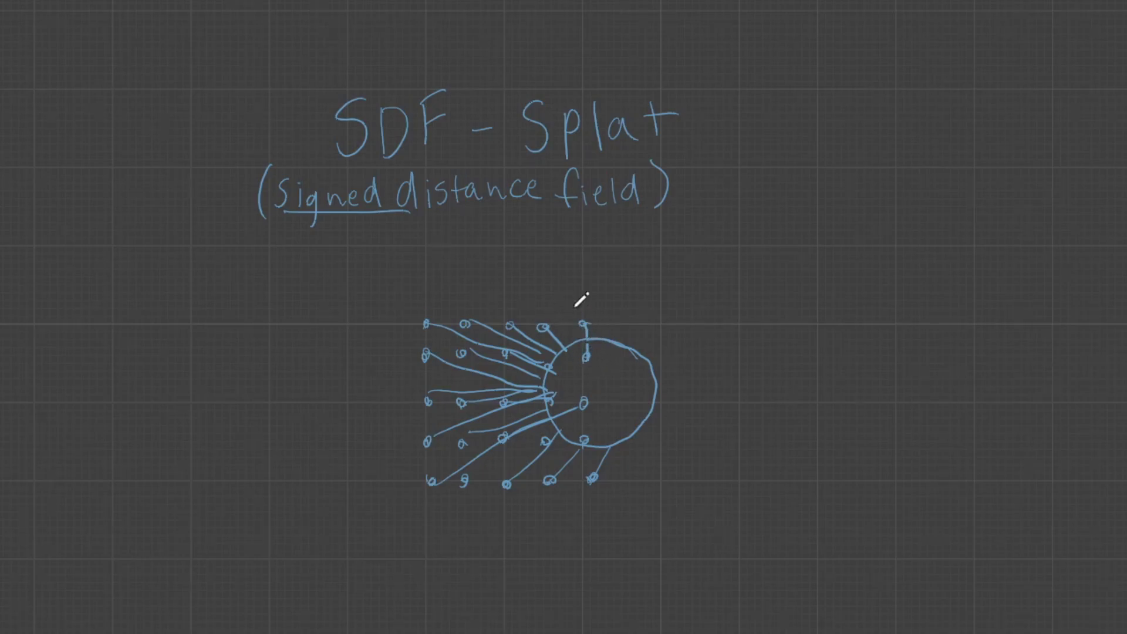
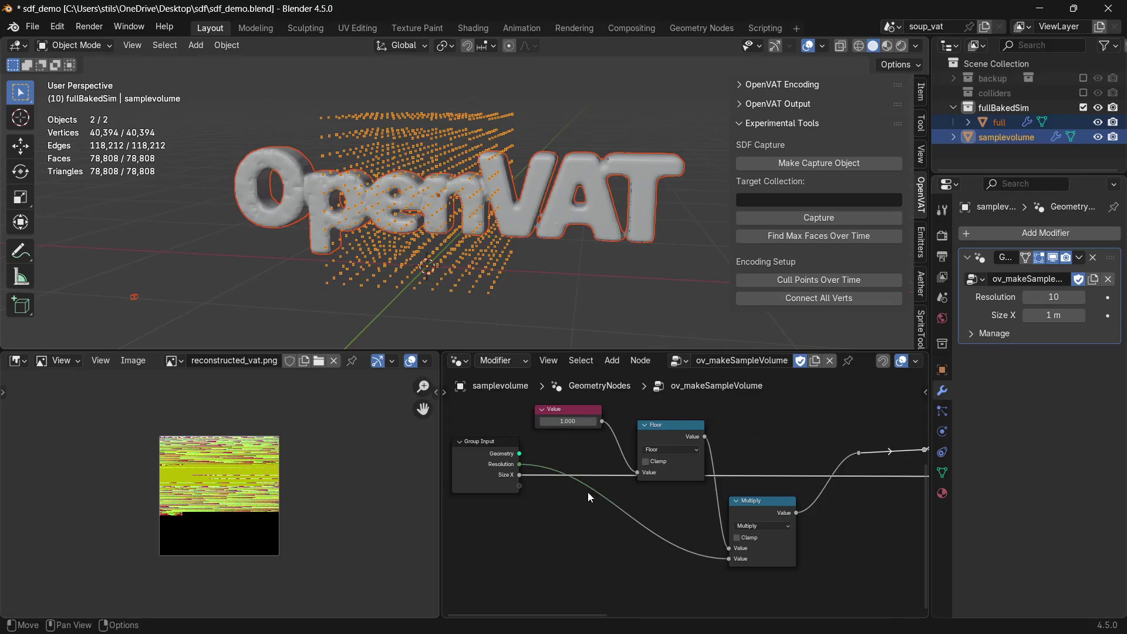
Step: Show the Group Input node's socket properties and try the sample volume's Resolution at 12, returning it to 10
left_click(485, 474)
key("n")
left_click(1080, 298)
left_click(1080, 298)
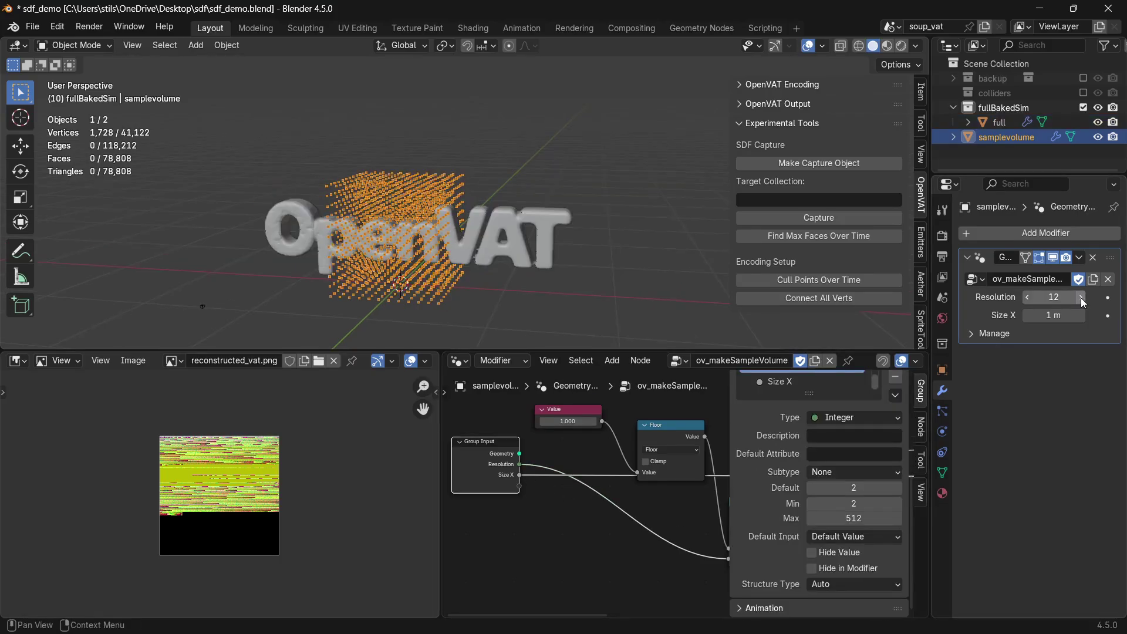
left_click(1027, 297)
left_click(1028, 298)
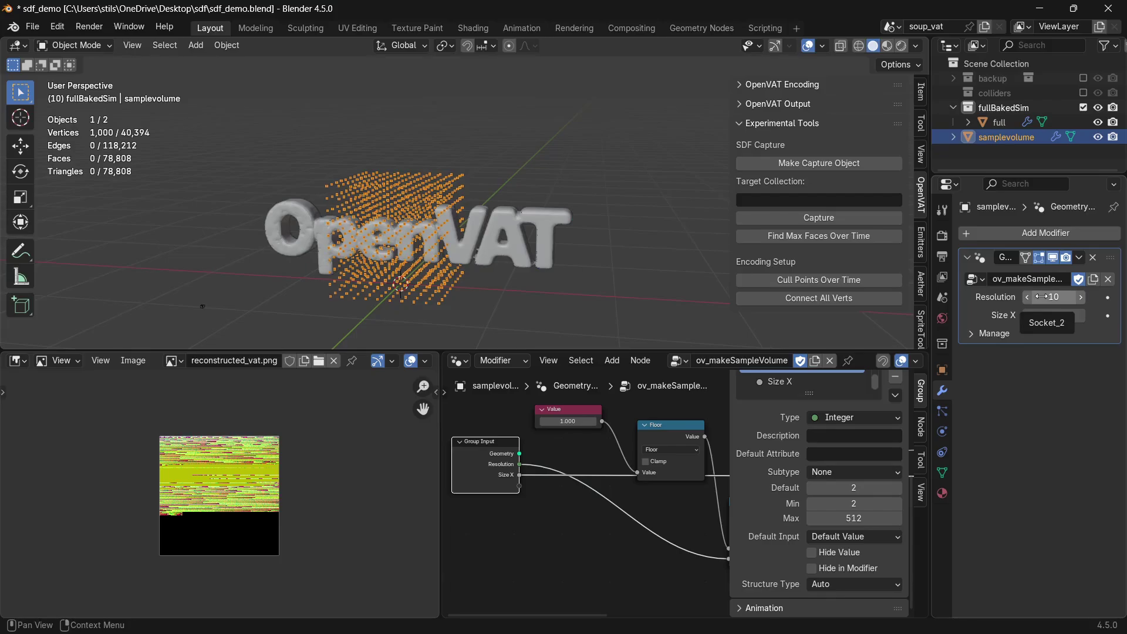
Step: Set the sample volume's Resolution to 32 and move it about 1.89 m along negative X
key("g")
key("x")
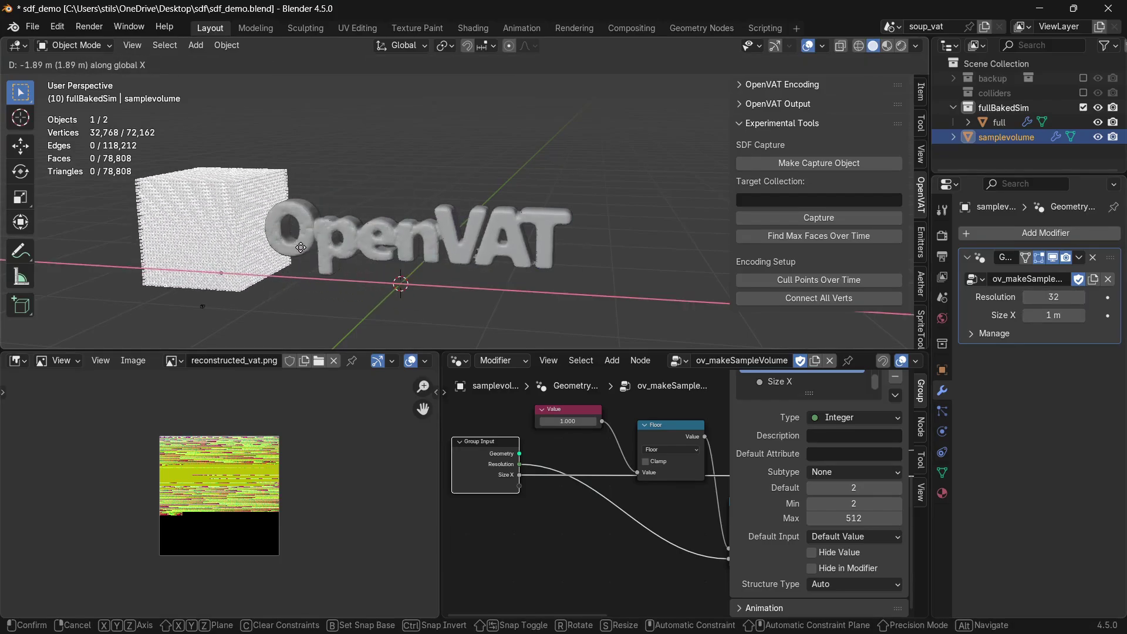
left_click(333, 267)
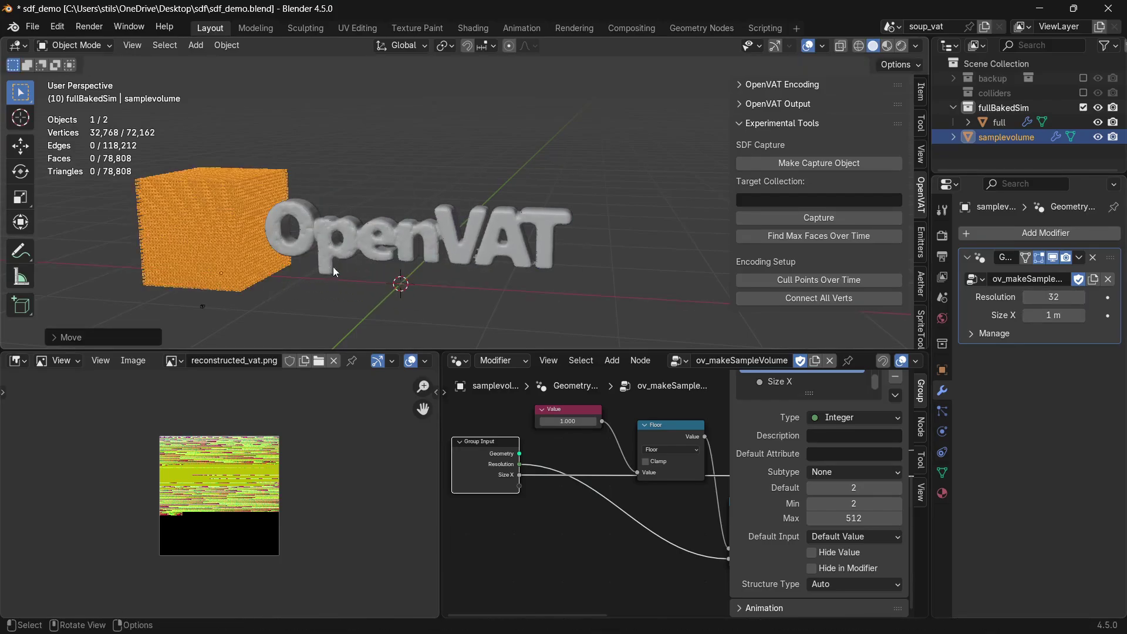
middle_click_drag(333, 267, 361, 245)
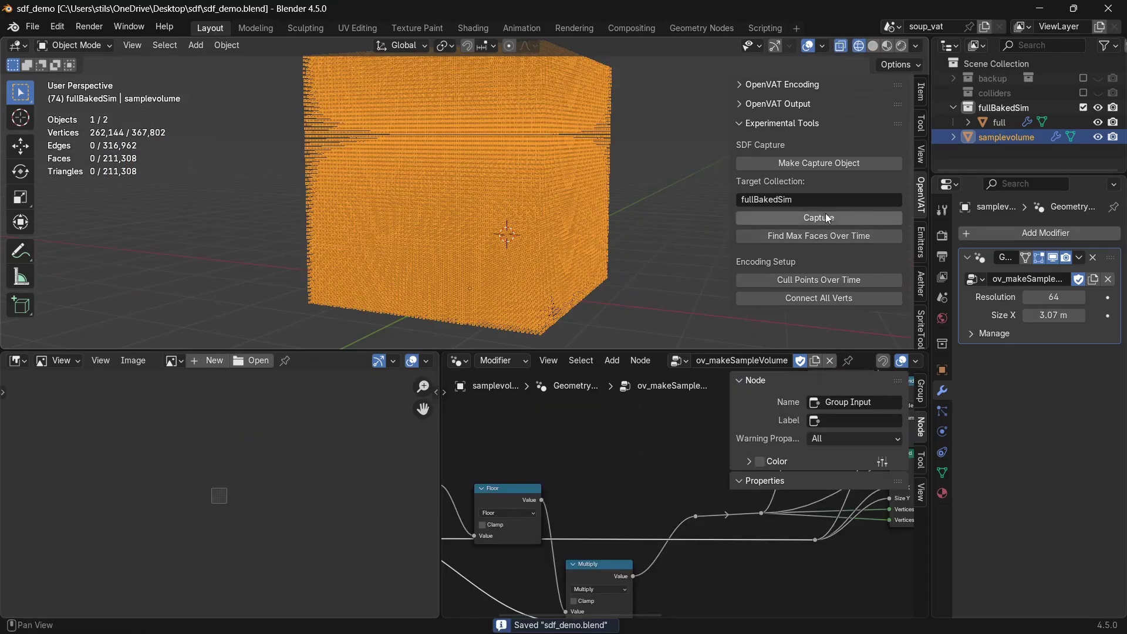
Step: Run the SDF capture on the sample volume and assign the fullBakedSim collection to its ov_sdf modifier
left_click(824, 216)
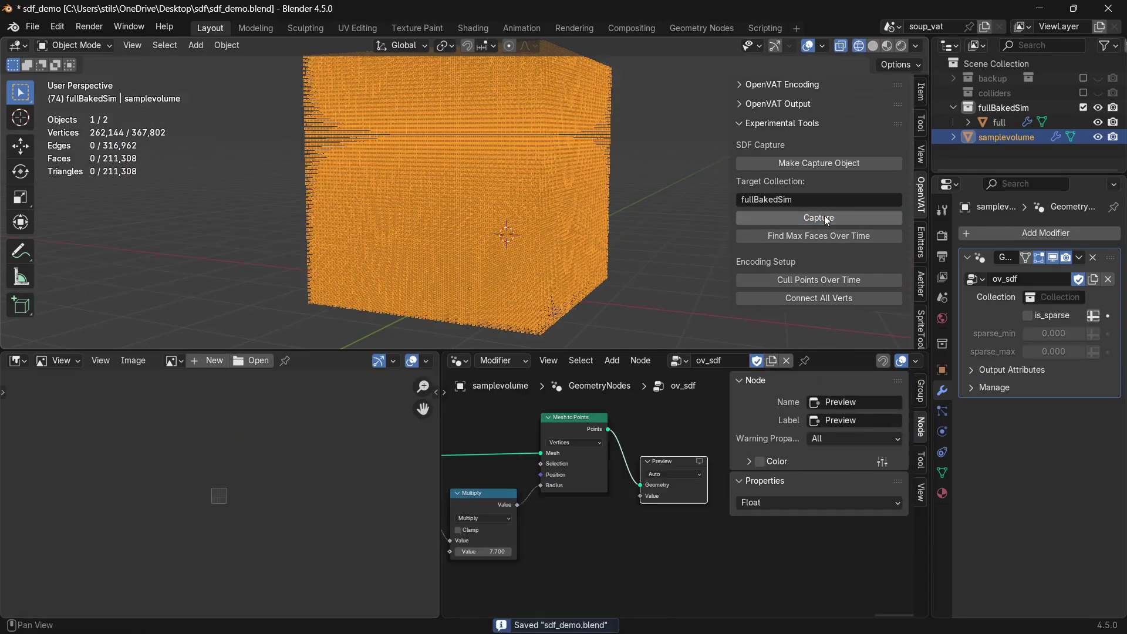
left_click(1052, 297)
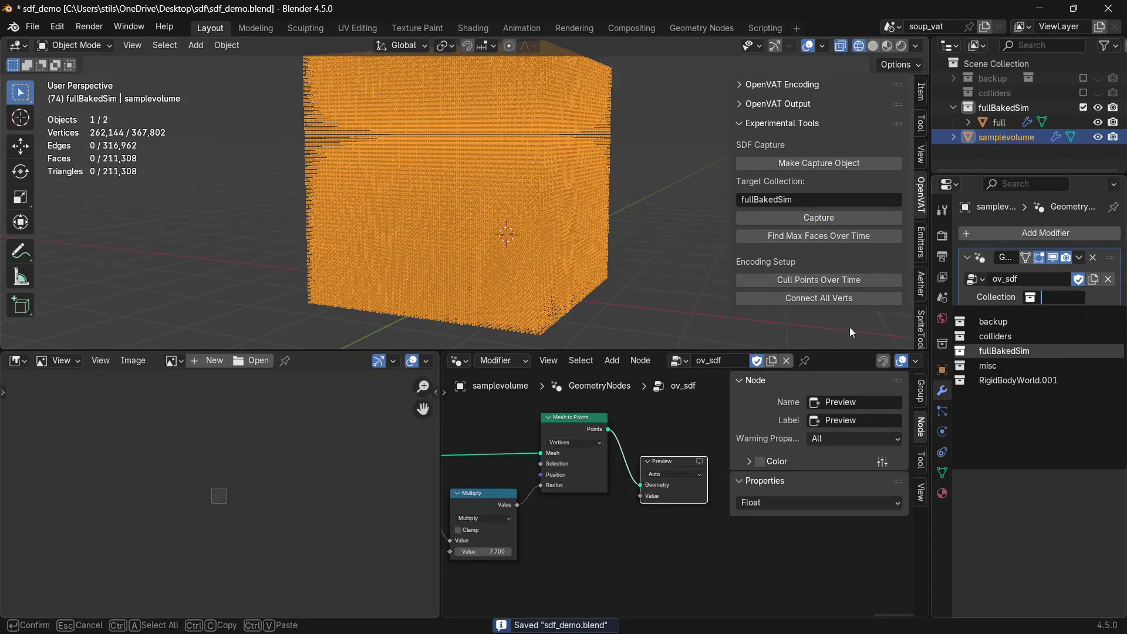
key("Return")
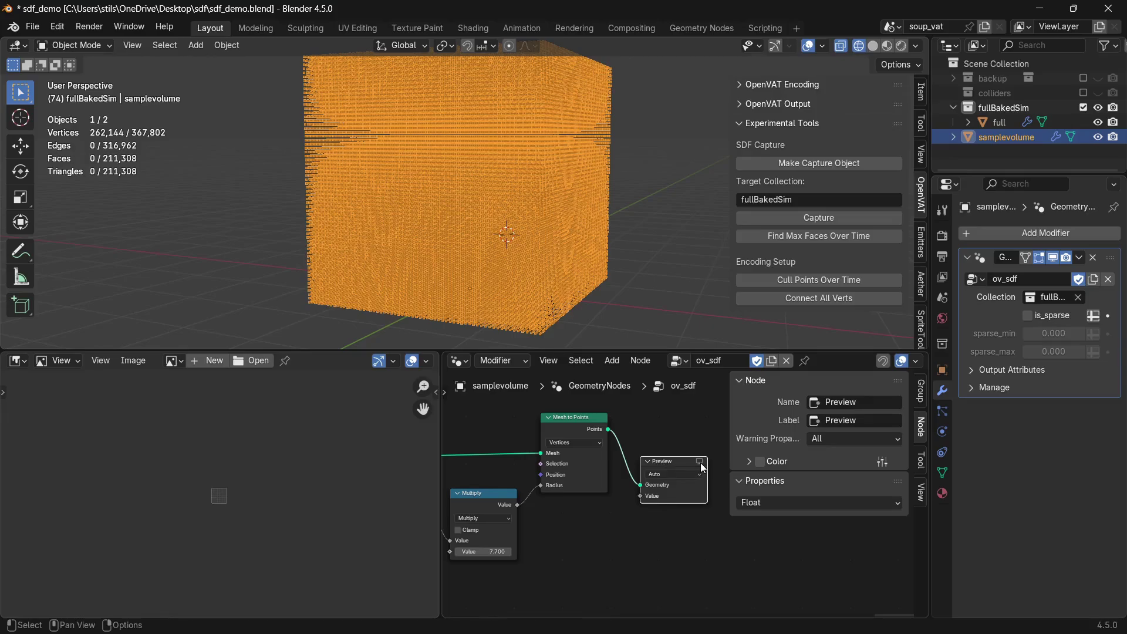
Step: Activate the ov_sdf Preview viewer node and hide both the viewport overlays and the full object
left_click(700, 463)
middle_click_drag(588, 295, 647, 209, "shift")
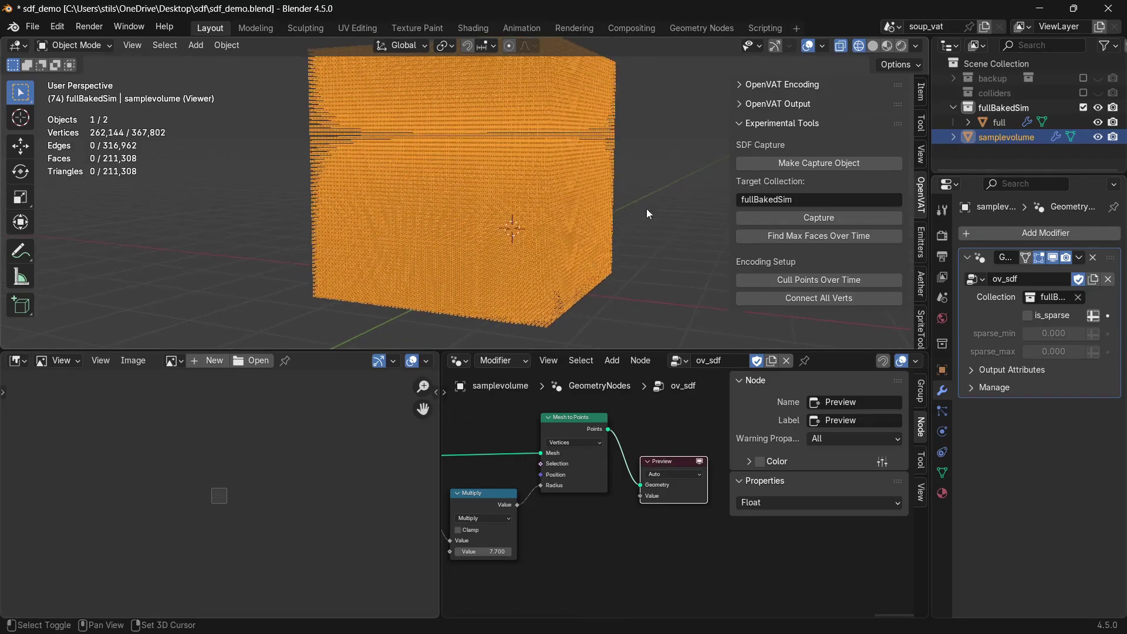
left_click(807, 46)
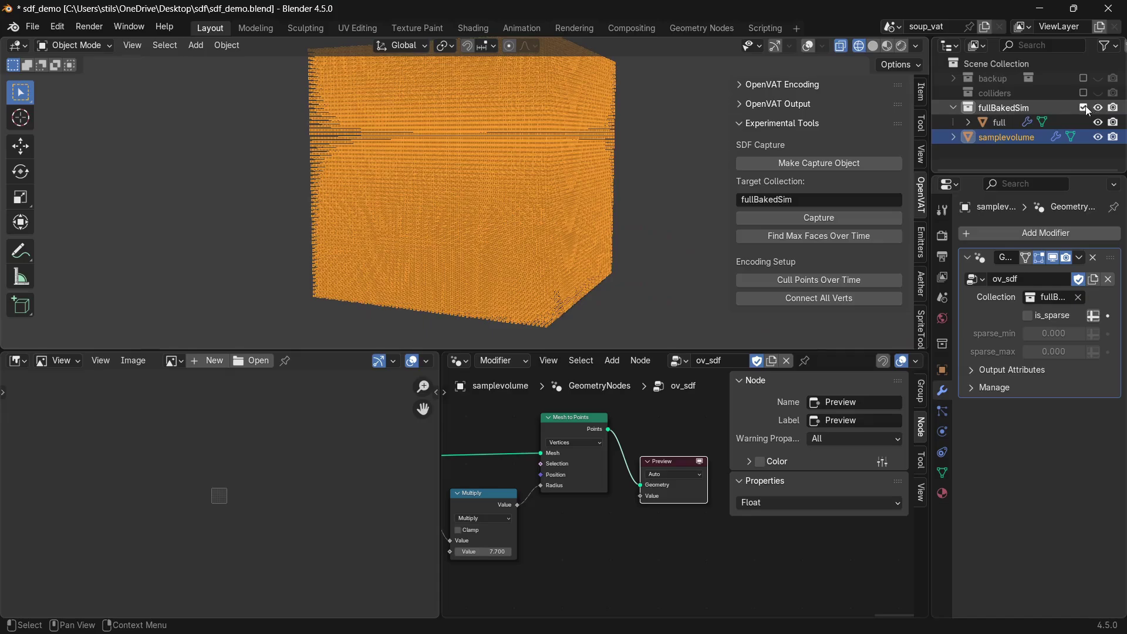
left_click(1098, 122)
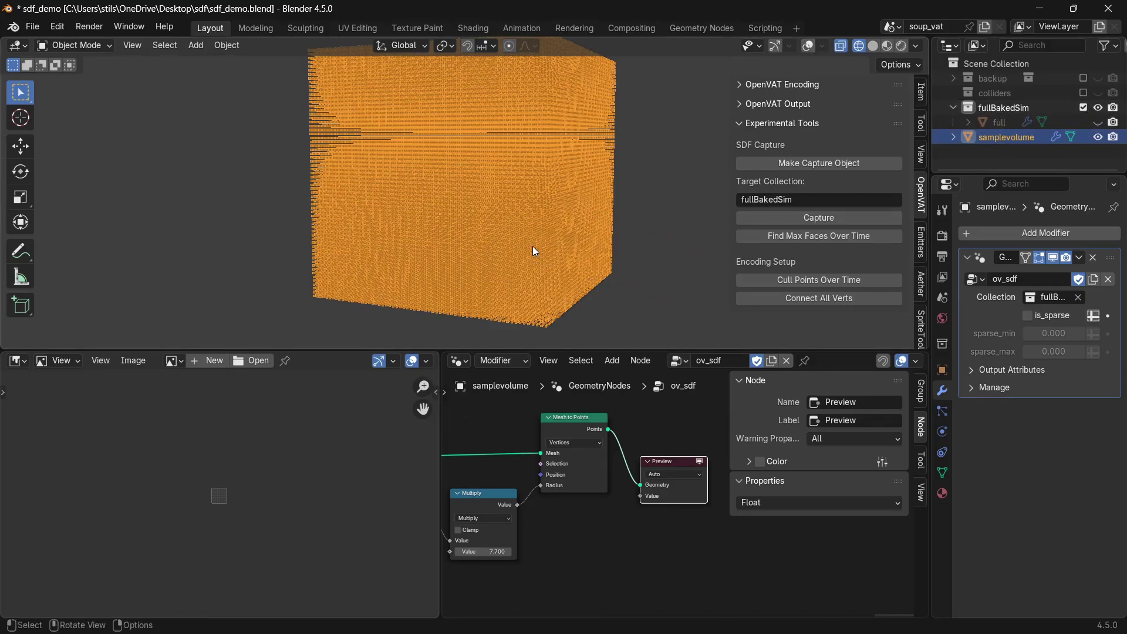
Step: Deselect the sample volume and change the viewport shading to Material Preview
key("Tab")
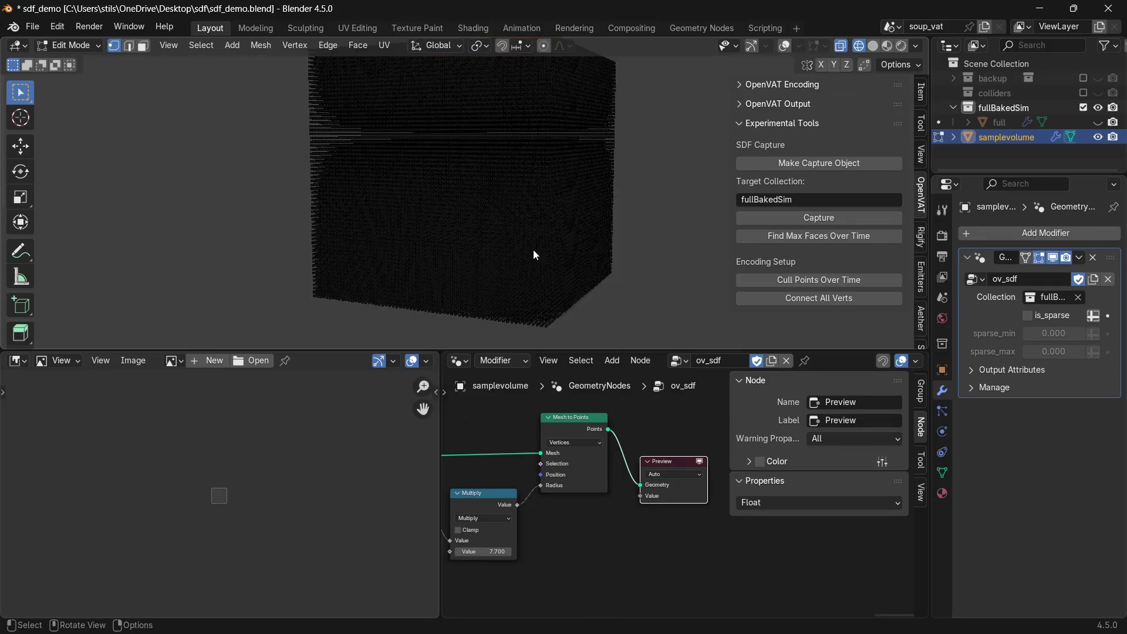
key("Tab")
left_click(700, 190)
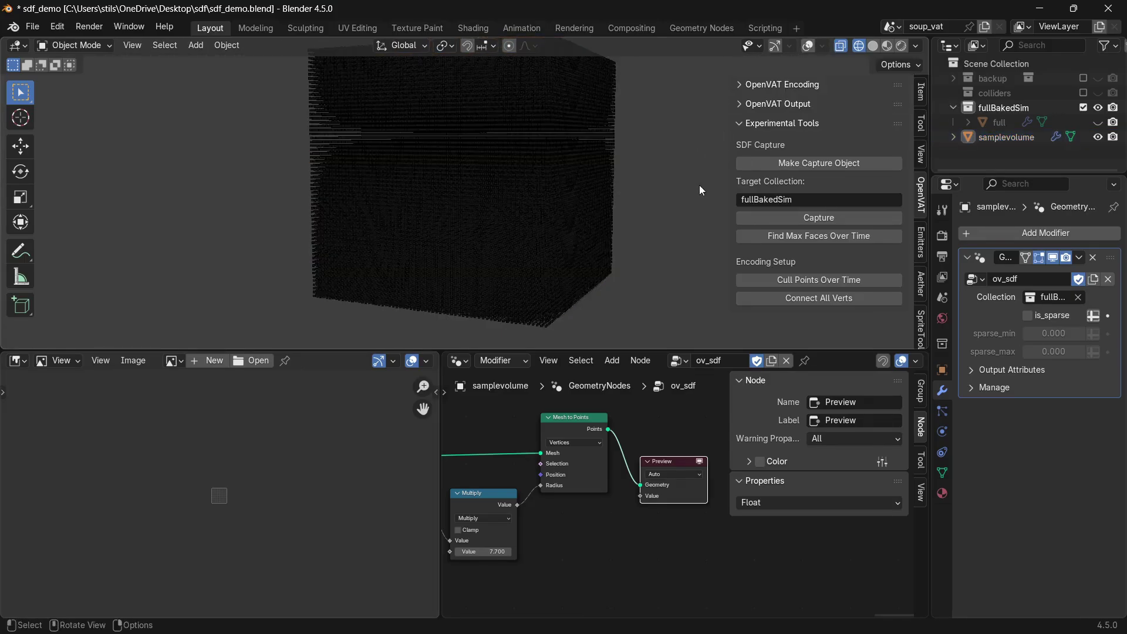
key("z")
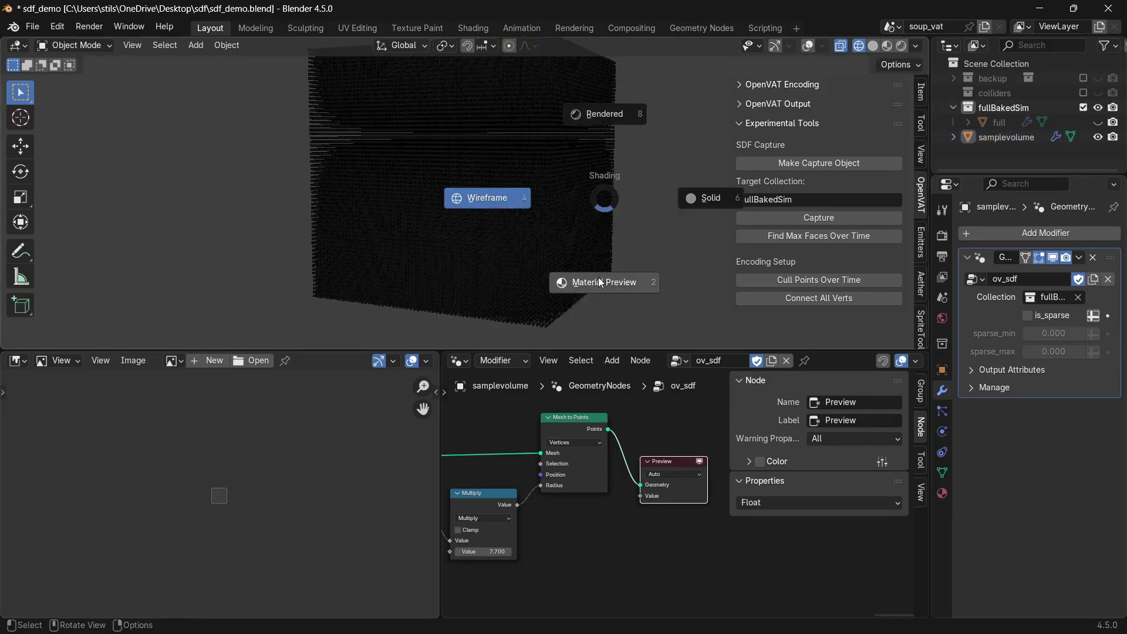
left_click(587, 271)
Step: Play the animation and examine the SDF point preview from several angles
middle_click_drag(587, 270, 475, 191)
key("space")
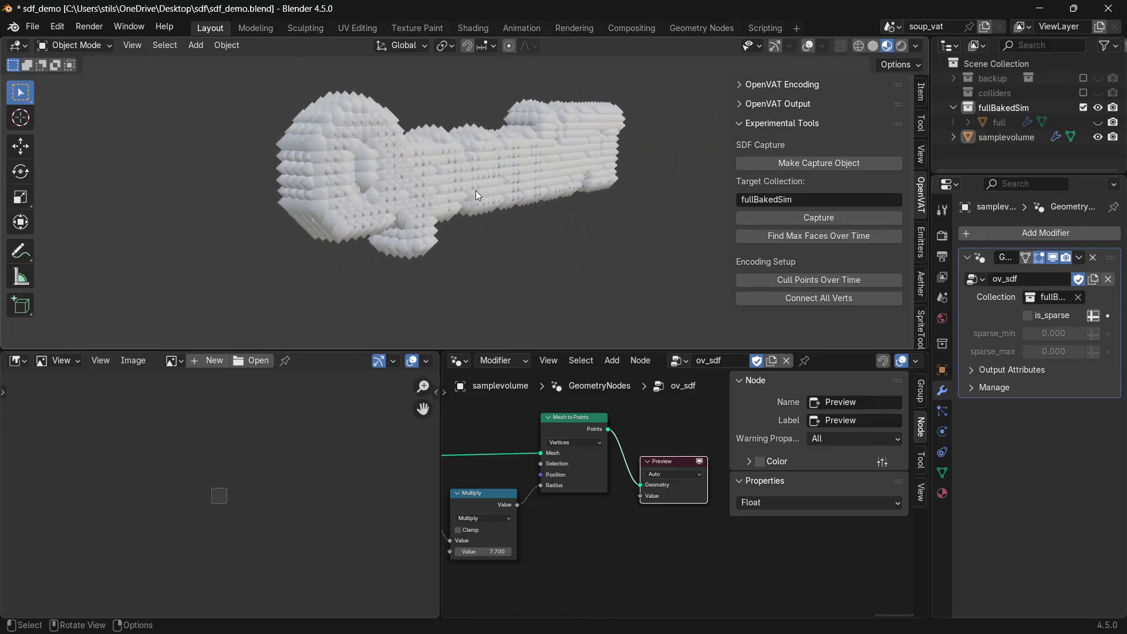
middle_click_drag(475, 190, 456, 268)
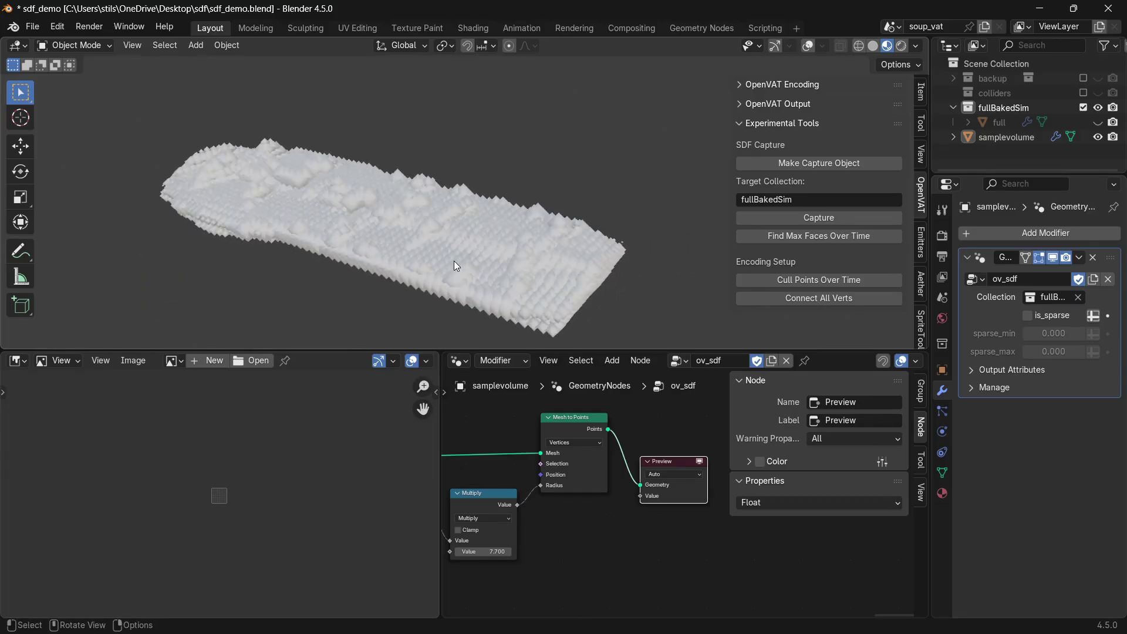
middle_click_drag(455, 265, 585, 214)
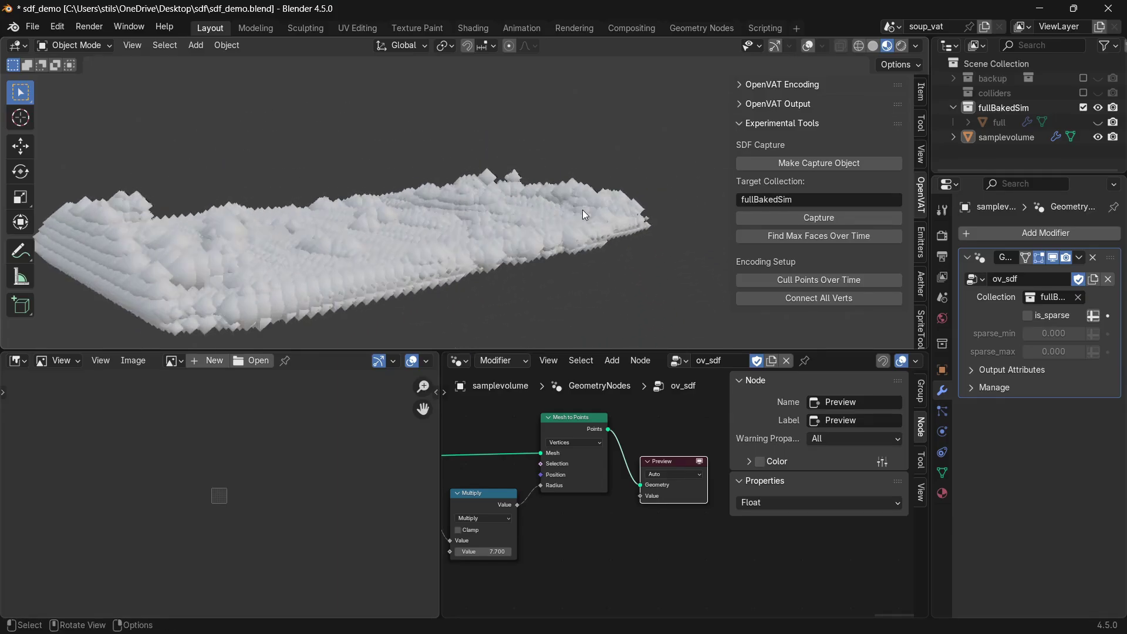
middle_click_drag(507, 223, 382, 234)
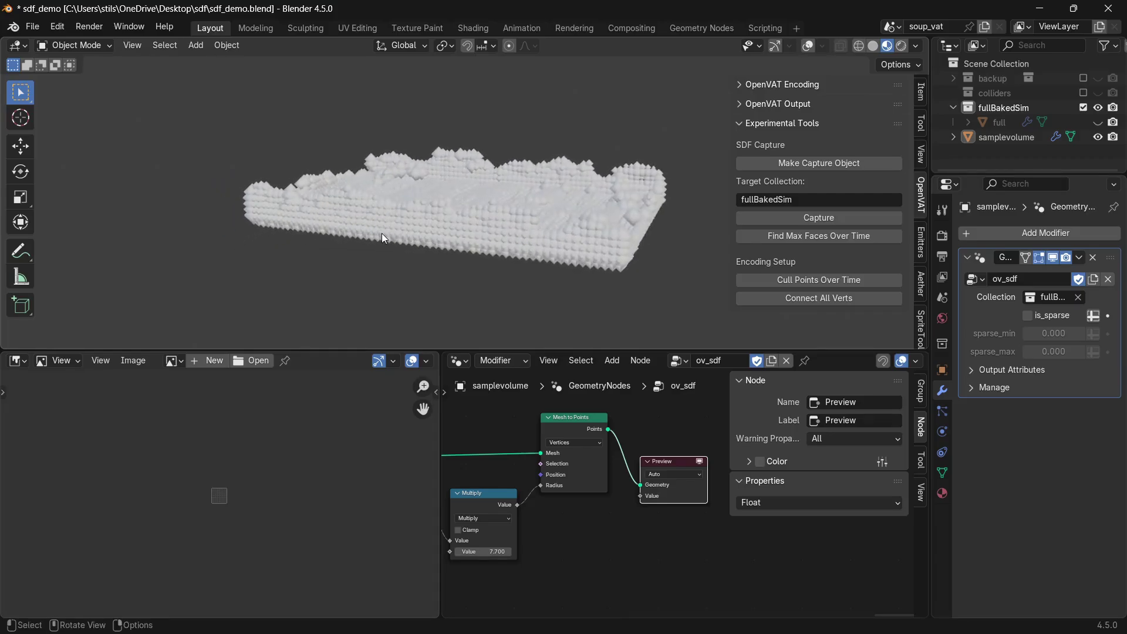
Step: Switch the sample volume to Edit Mode and display it in wireframe from the front view
key("KP_7")
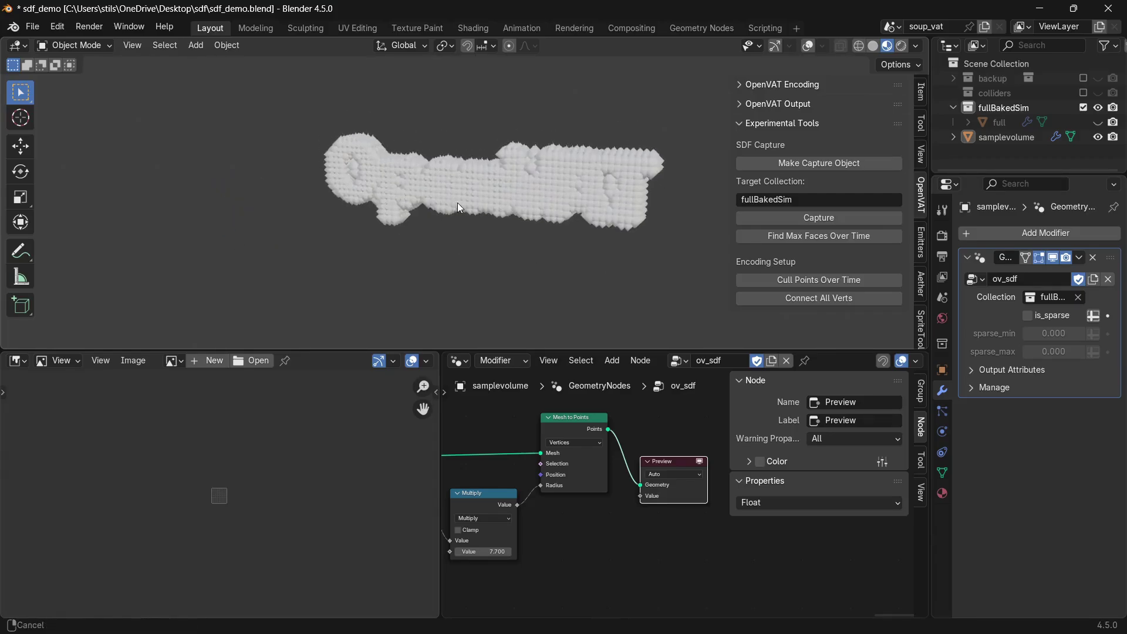
scroll(490, 212, "up", 4)
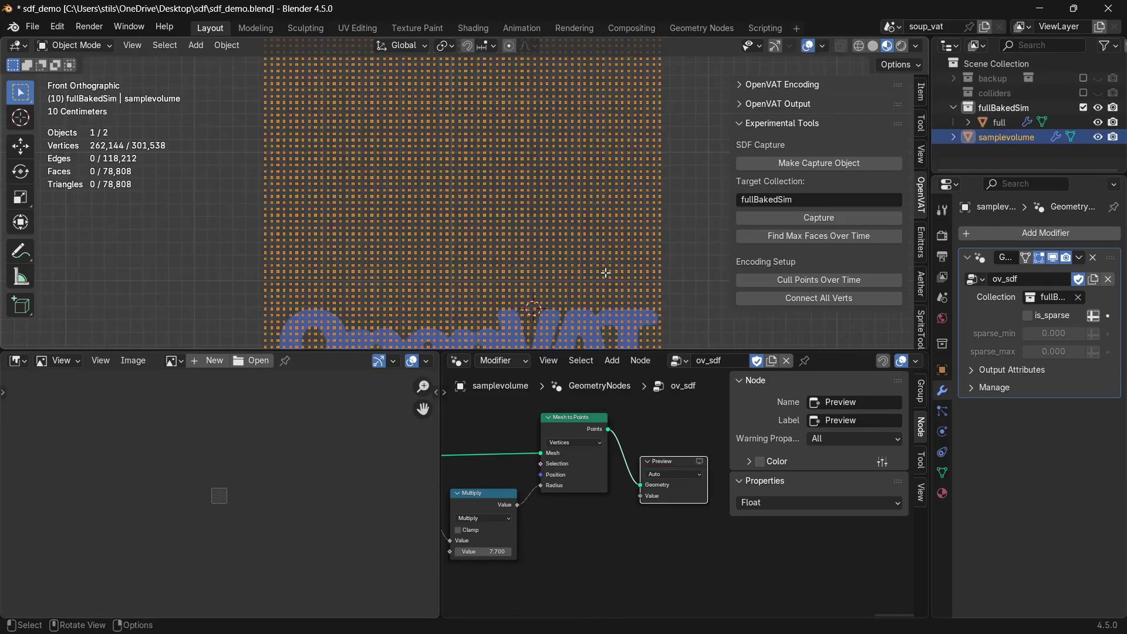
key("Tab")
key("z")
left_click(515, 255)
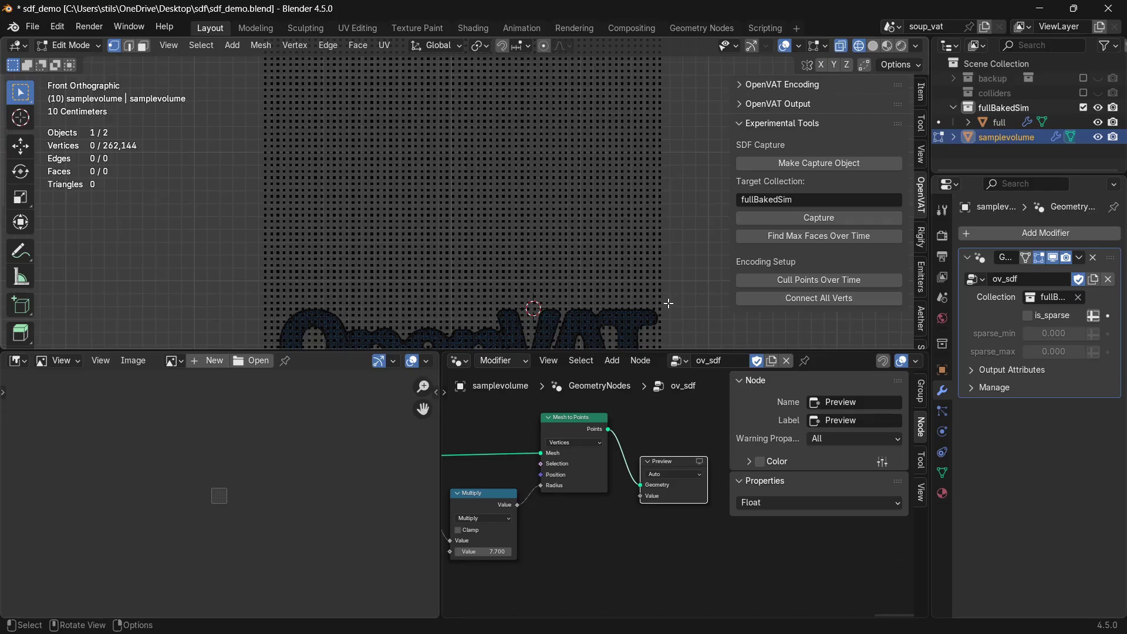
Step: Delete all the sample volume's vertices that lie above the OpenVAT text
left_click_drag(669, 303, 208, 223)
key("x")
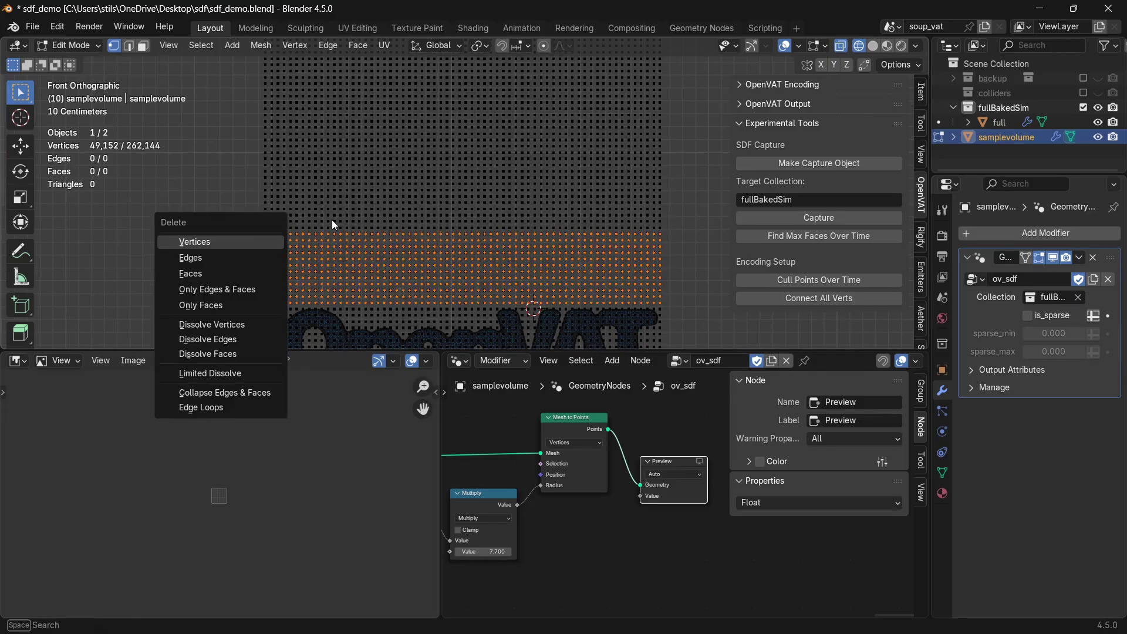
key("Return")
scroll(440, 235, "down", 4)
left_click_drag(352, 138, 604, 253)
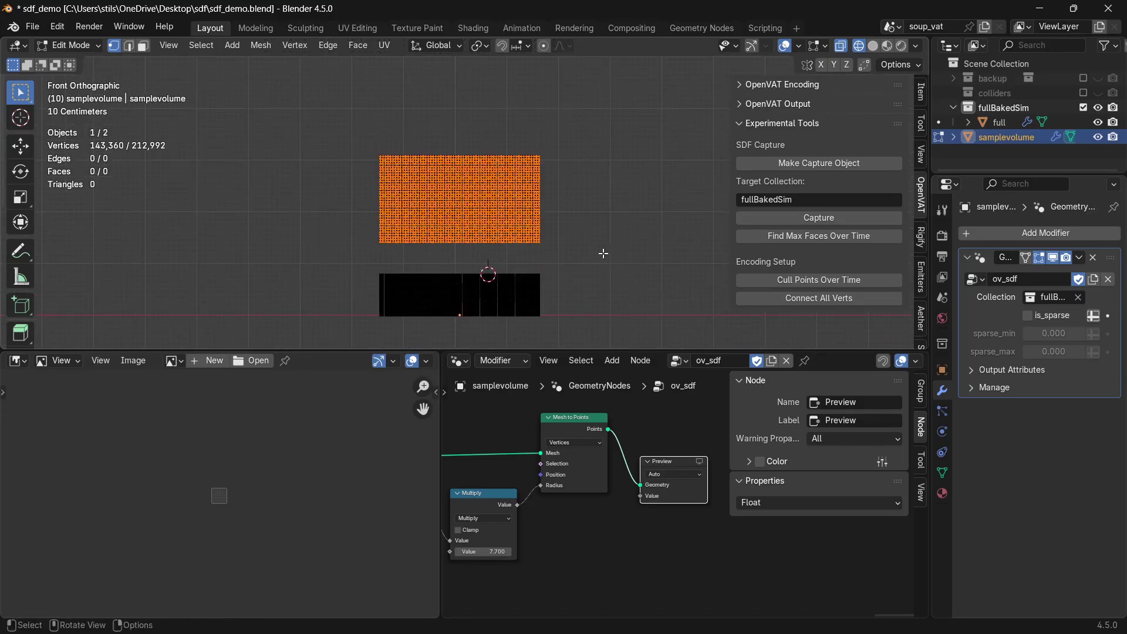
key("x")
key("Return")
Step: At the last frame, delete the sample volume's vertices beyond the melted mesh on the negative Y side
scroll(469, 309, "up", 6)
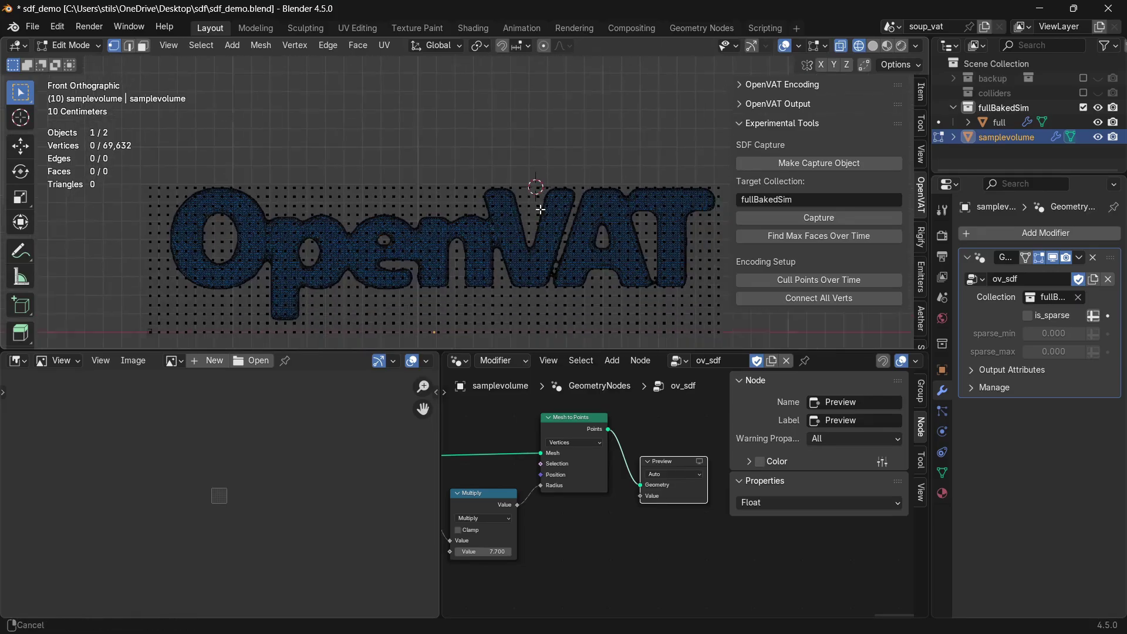
middle_click_drag(540, 209, 569, 243, "shift")
key("KP_3")
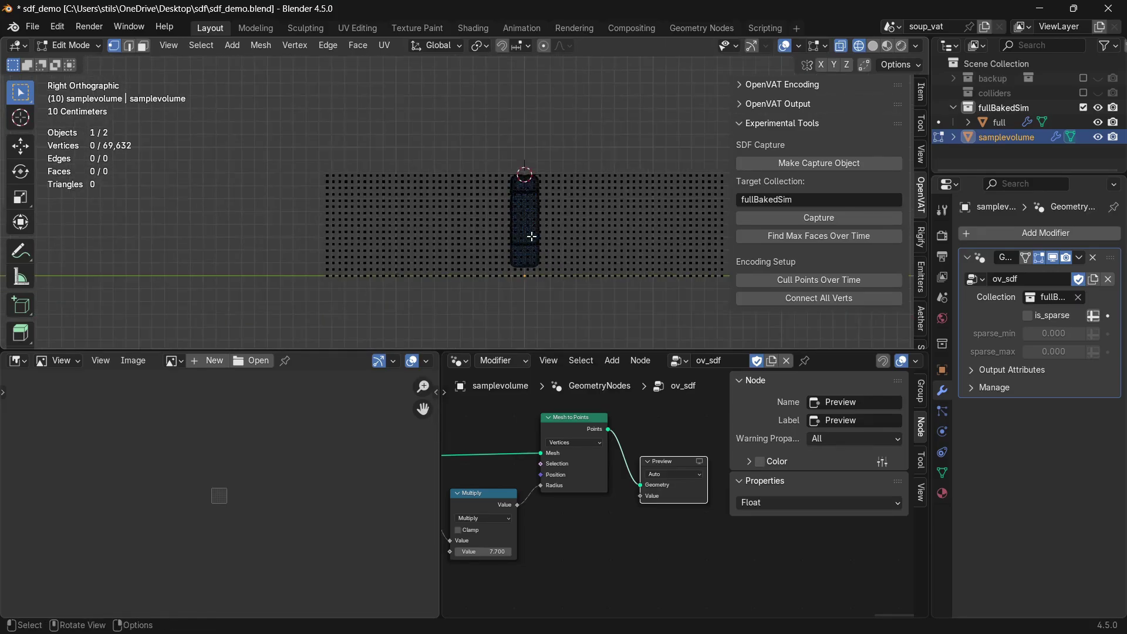
key("shift+Right")
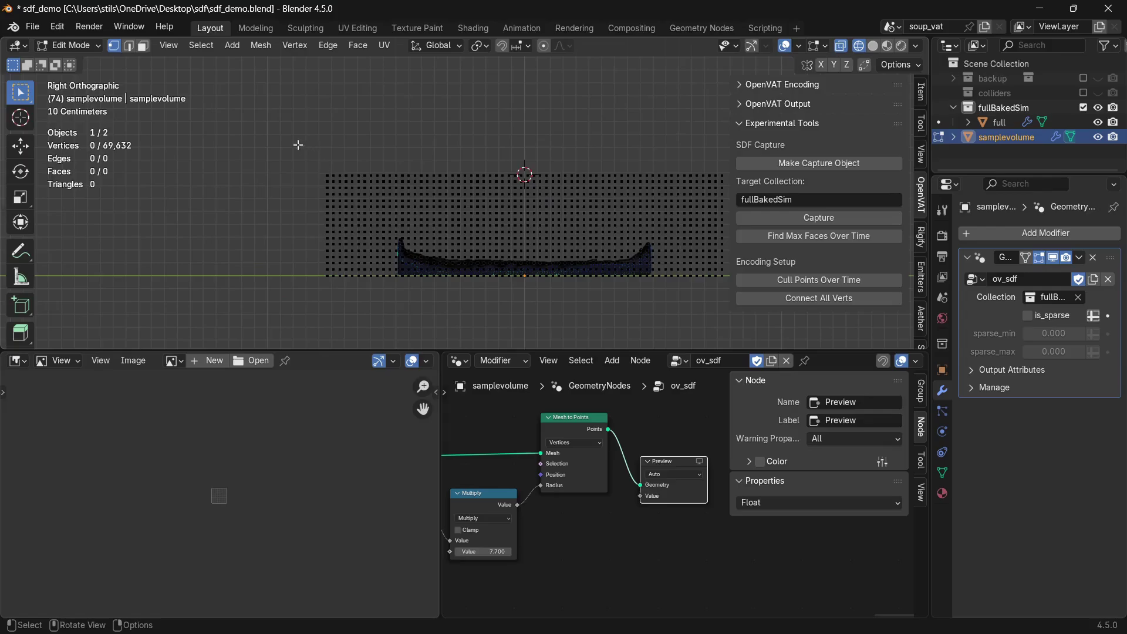
left_click_drag(298, 146, 393, 306)
scroll(389, 299, "up", 3)
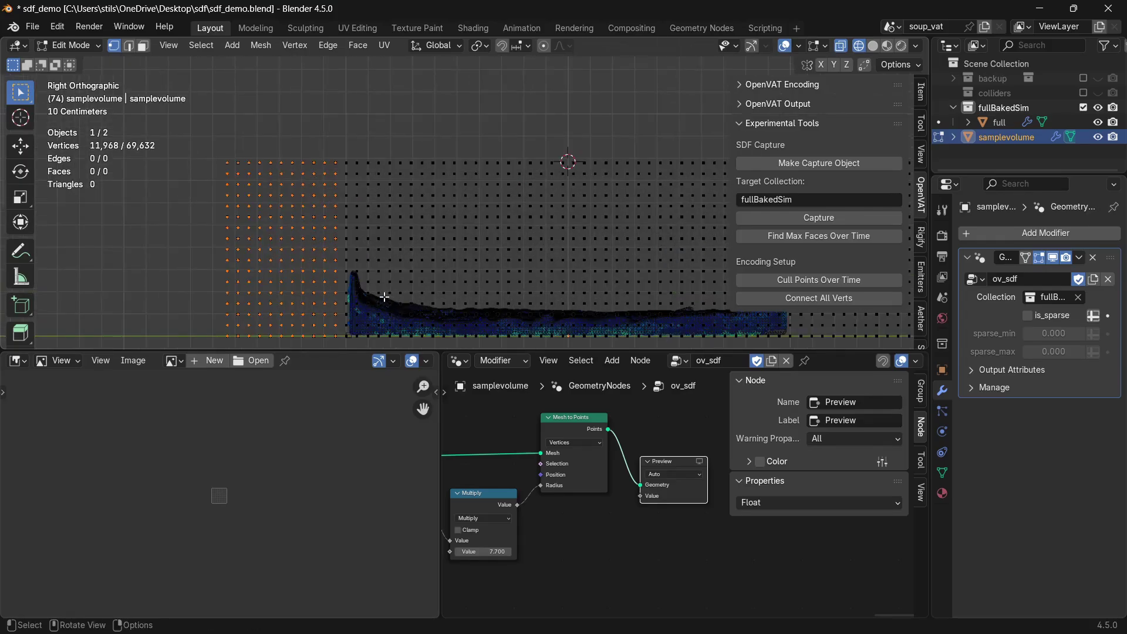
key("x")
left_click(384, 297)
Step: Delete the sample volume's vertices that lie beyond the melted mesh on the positive Y side
key("Home")
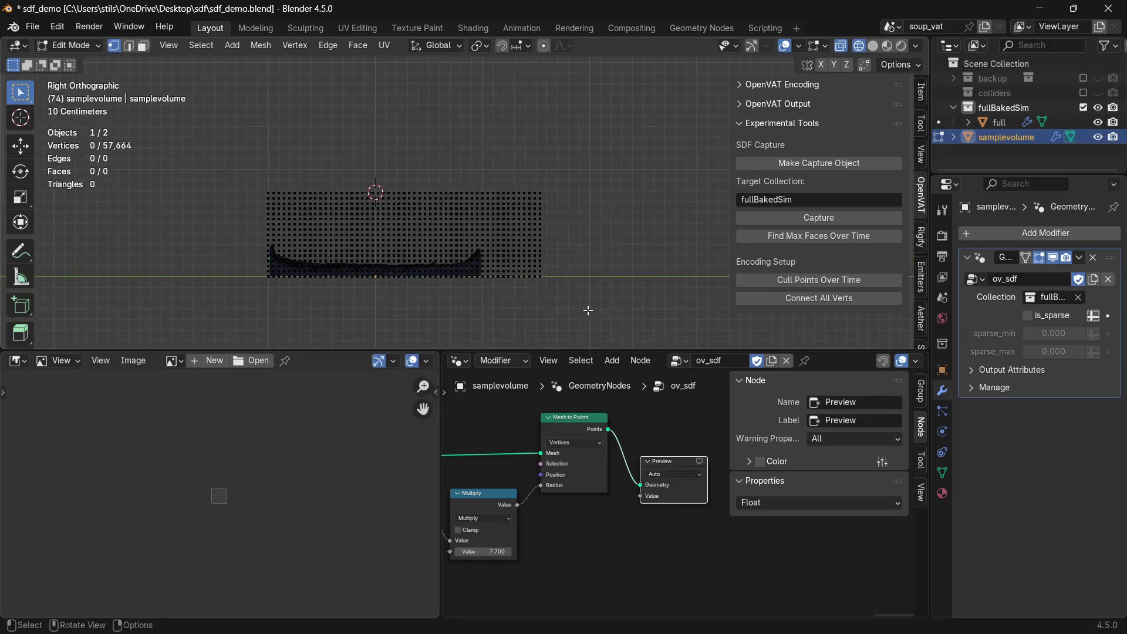
left_click_drag(588, 310, 482, 175)
key("x")
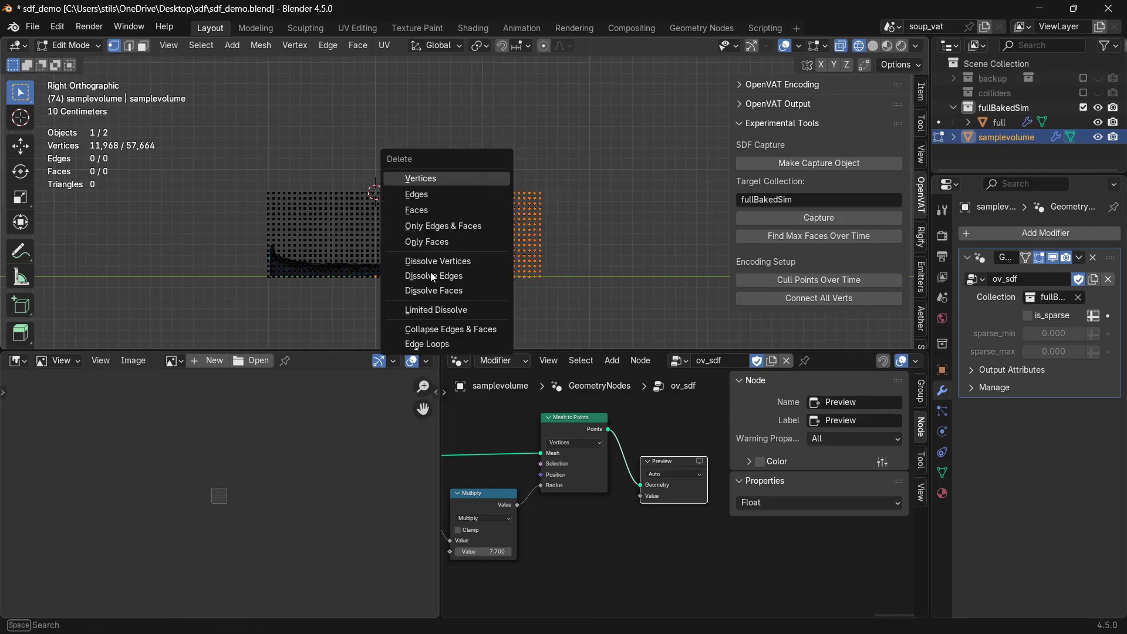
left_click(485, 178)
key("Home")
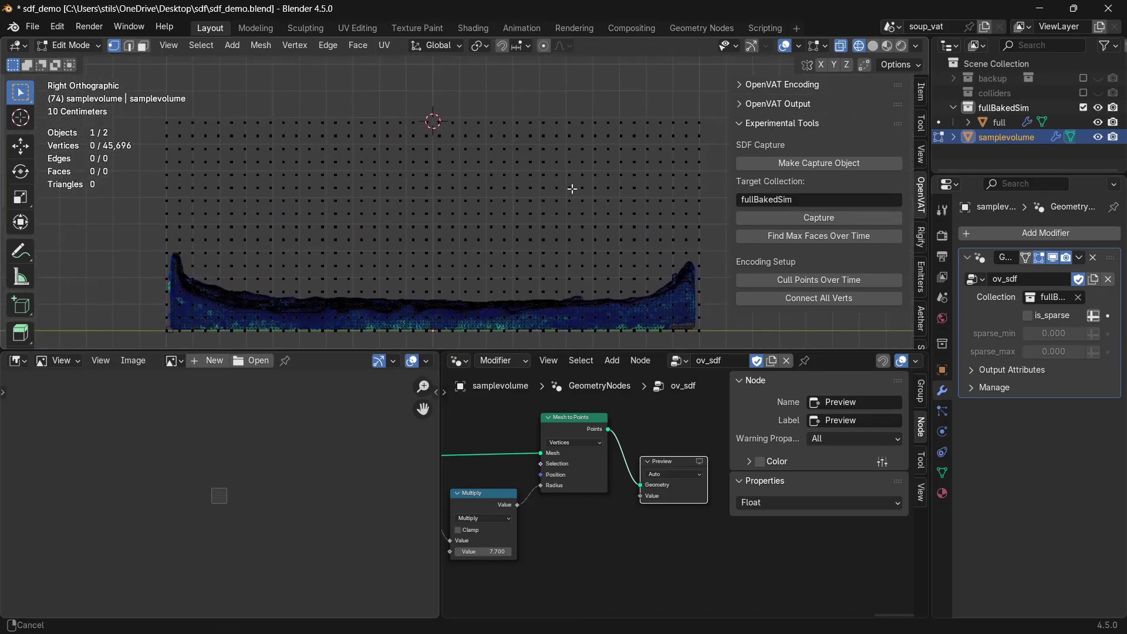
Step: Scale all the sample volume's vertices down slightly along Y to match the width of the melted mesh
key("a")
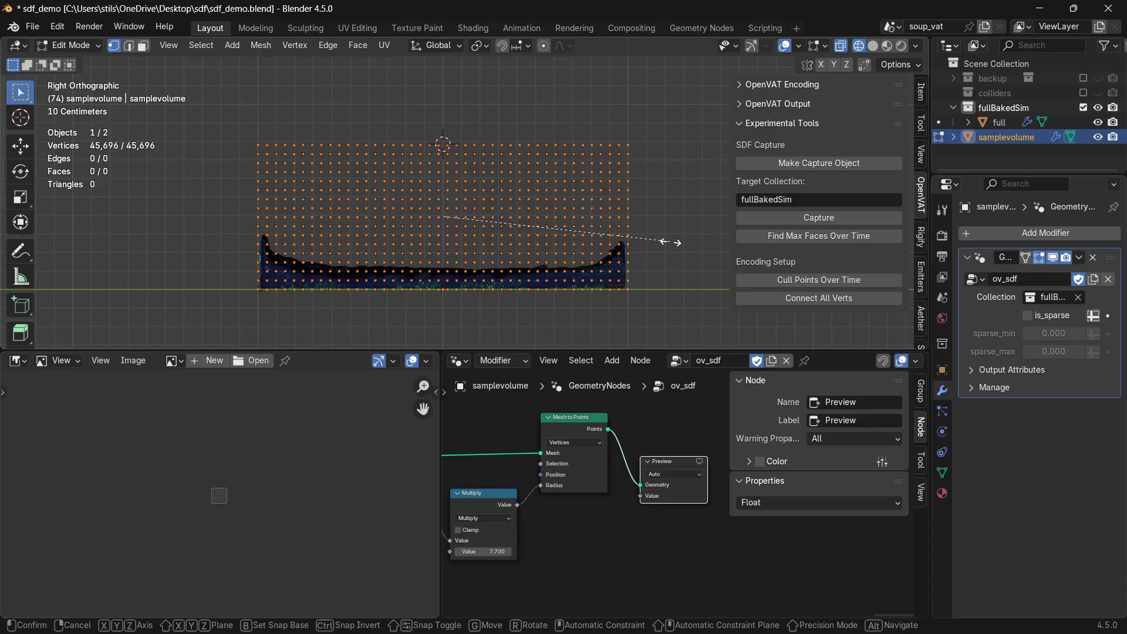
key("s")
key("y")
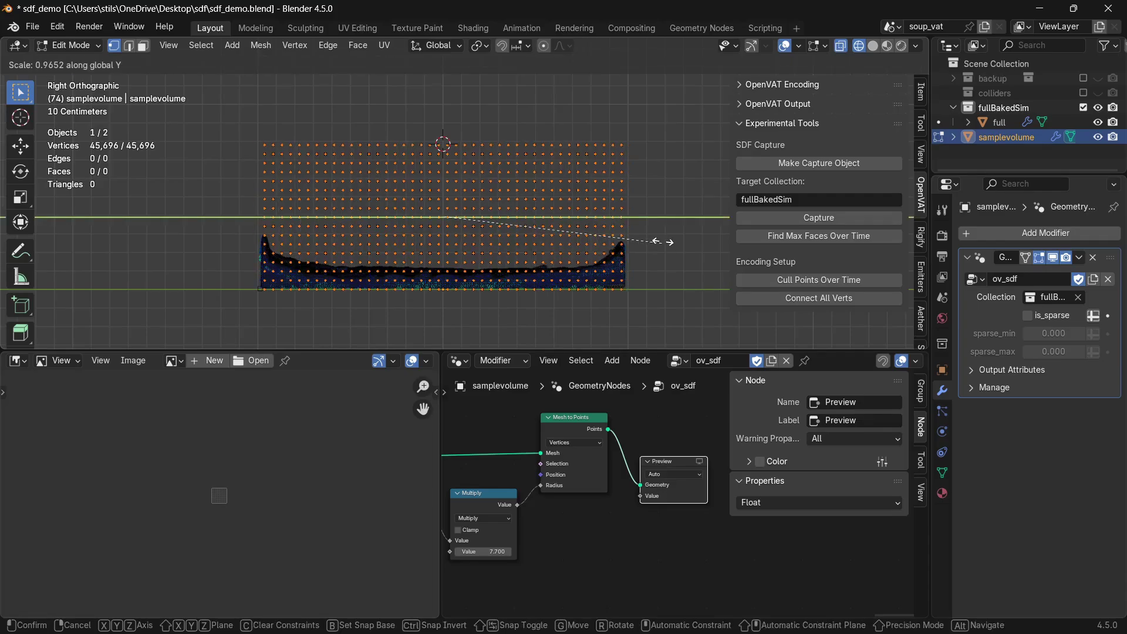
left_click(665, 239)
key("g")
key("x")
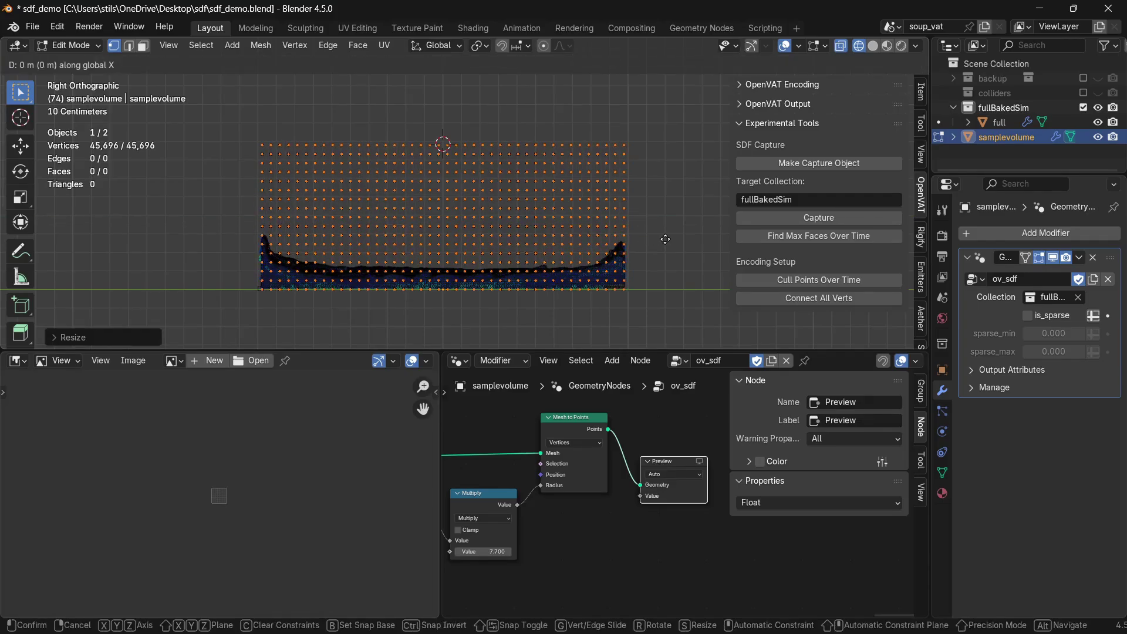
left_click(665, 240)
Step: Return the trimmed sample volume to Object Mode and save the file
middle_click_drag(434, 225, 526, 245)
key("Tab")
middle_click_drag(462, 220, 575, 234)
key("ctrl+s")
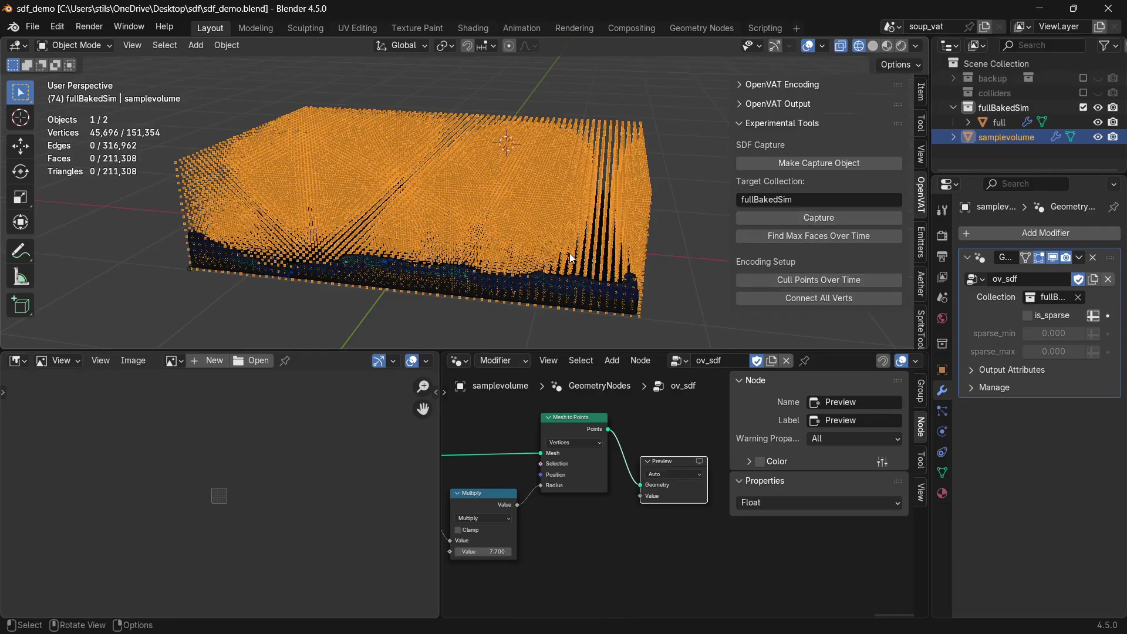
middle_click_drag(427, 202, 484, 209)
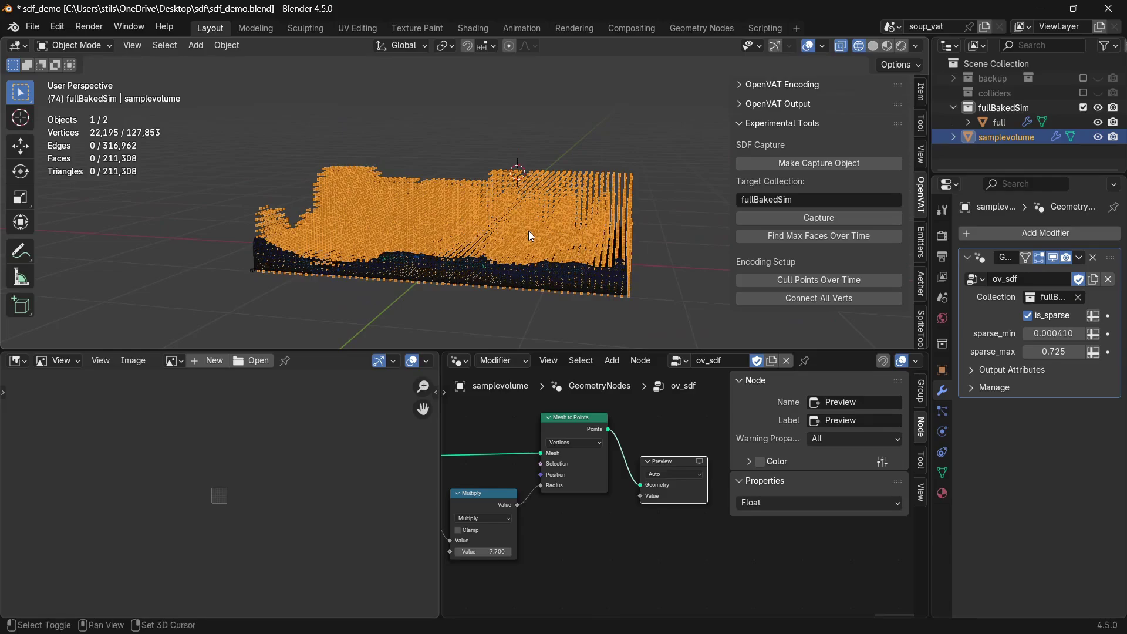
Step: Go back to the first frame of the animation and save the file again
key("shift+Left")
middle_click_drag(627, 221, 593, 242)
key("ctrl+s")
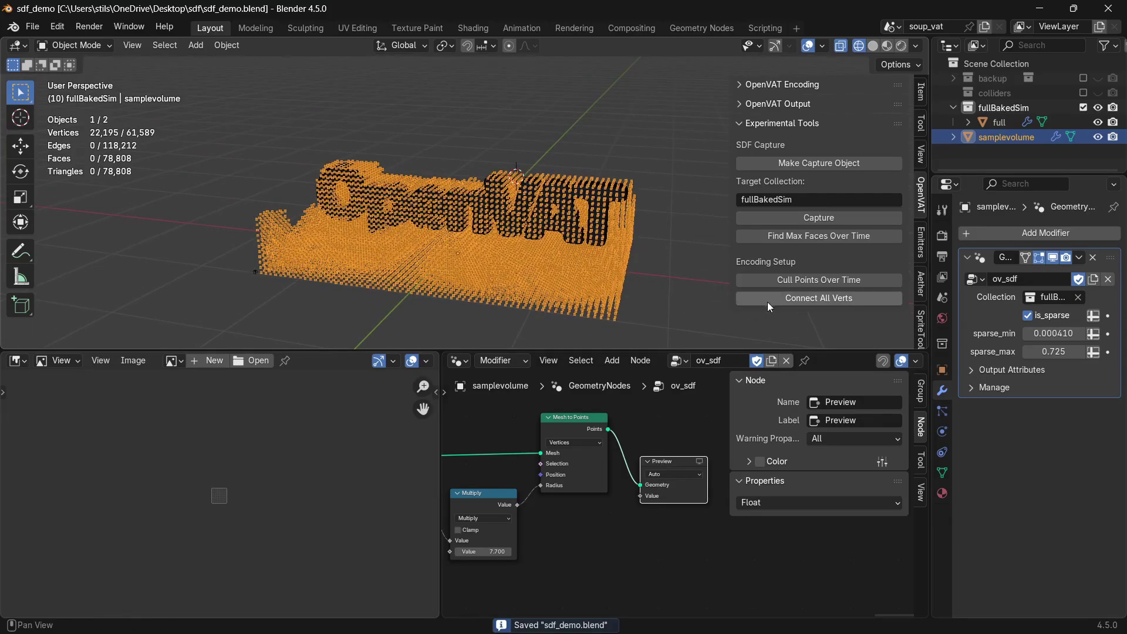
Step: Activate the ov_sdf Preview viewer node and inspect the culled points in Material Preview shading
left_click(699, 461)
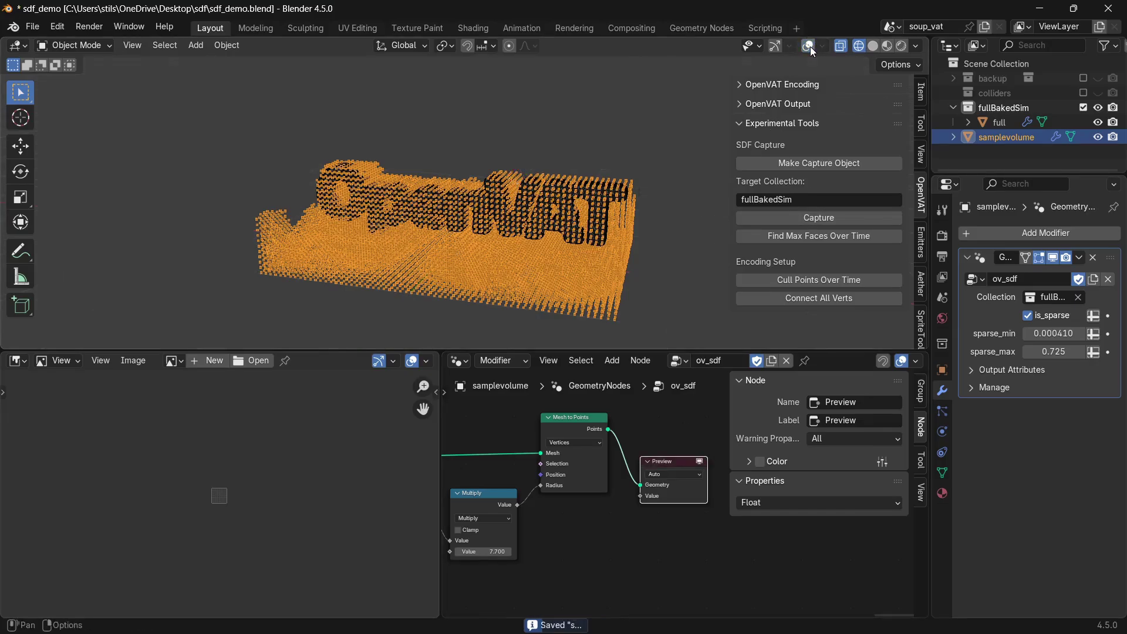
key("z")
left_click(504, 267)
middle_click_drag(503, 267, 524, 215)
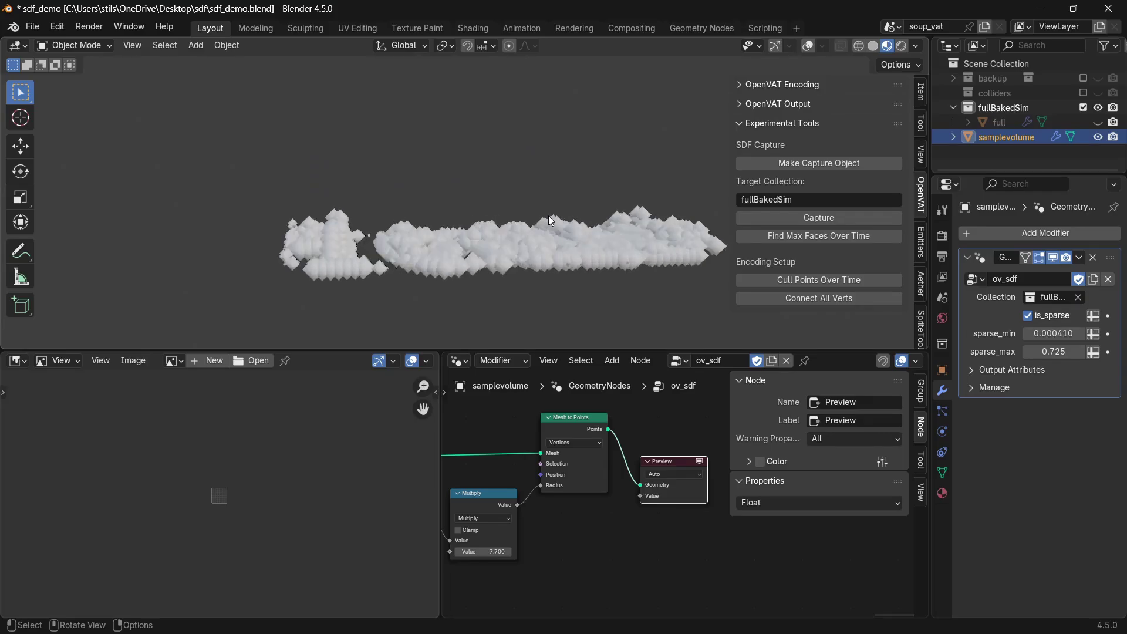
middle_click_drag(424, 185, 580, 159)
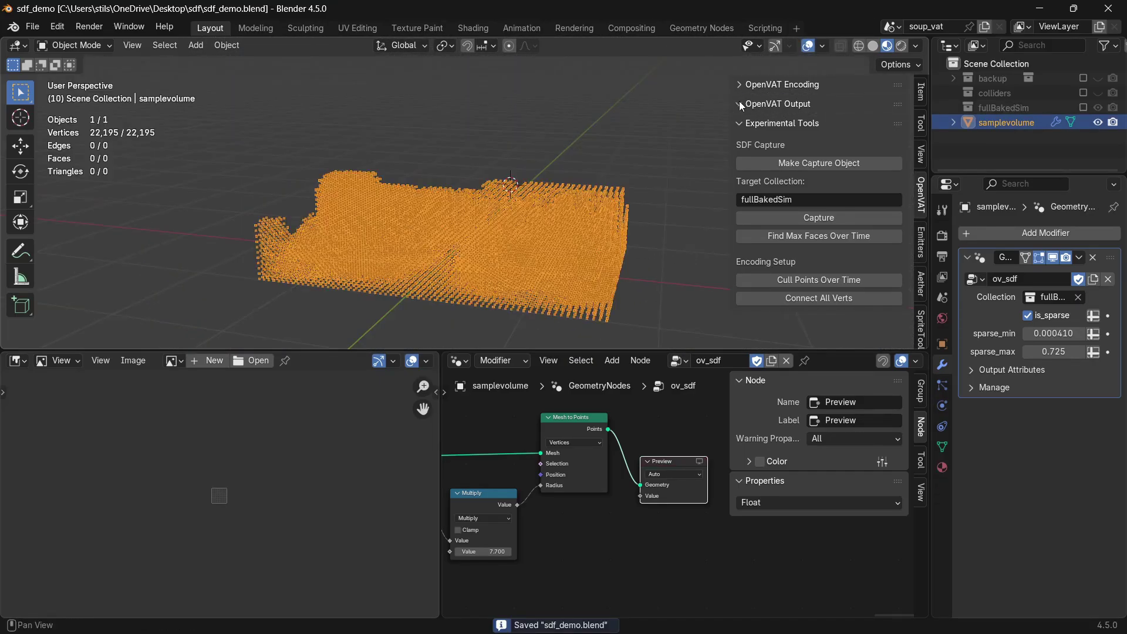
Step: Show the OpenVAT encoding and output settings and rename the samplevolume object to sdfCapture
left_click(740, 103)
left_click(741, 85)
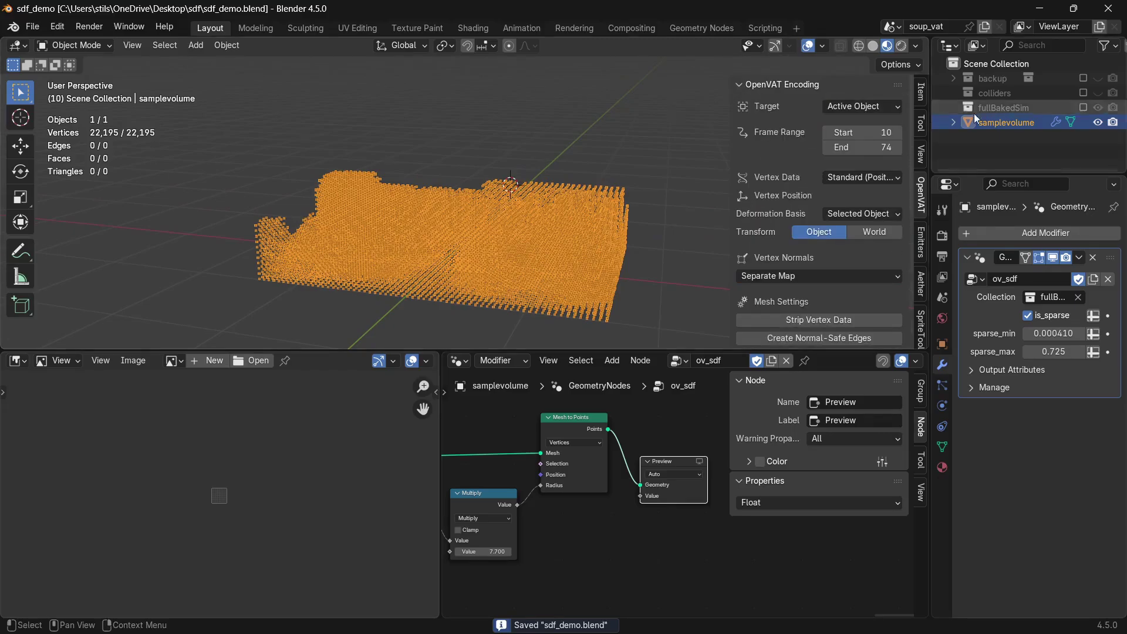
double_click(998, 122)
type("sdfCap")
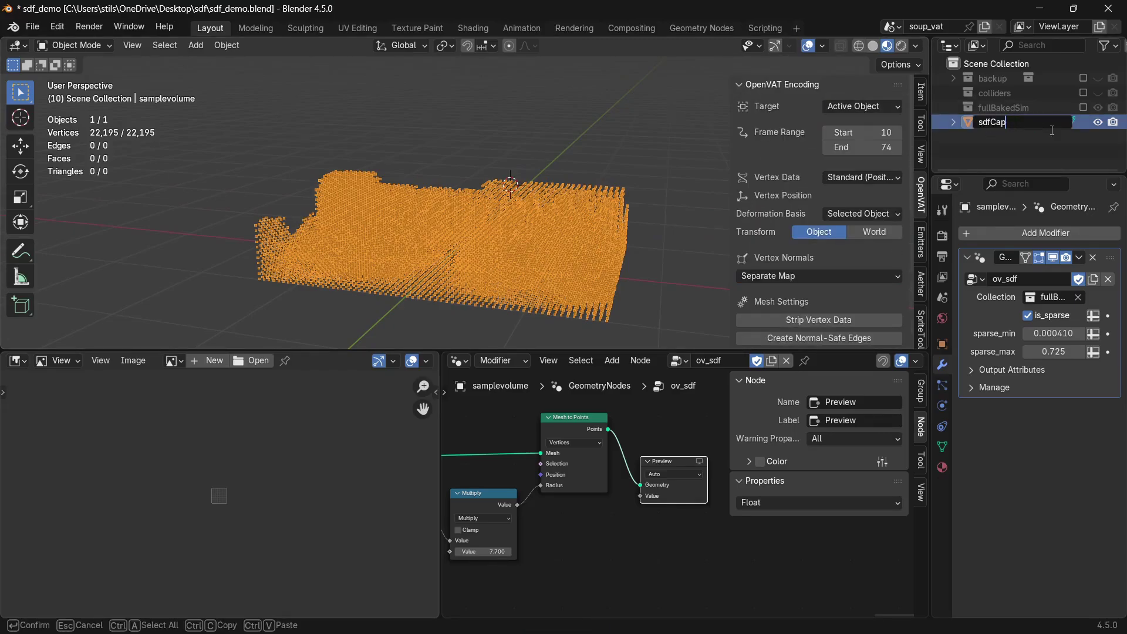
type("ture")
key("Return")
Step: Set the vertex normals encoding to None and enlarge the 3D viewport to show more of the OpenVAT settings
scroll(875, 237, "down", 3)
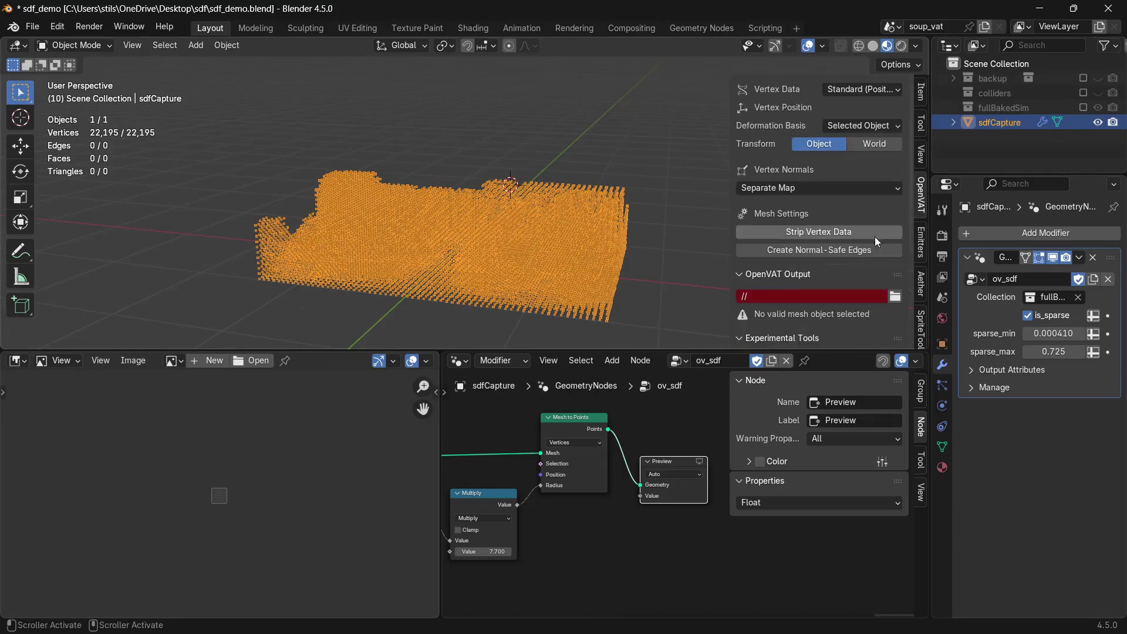
left_click(808, 188)
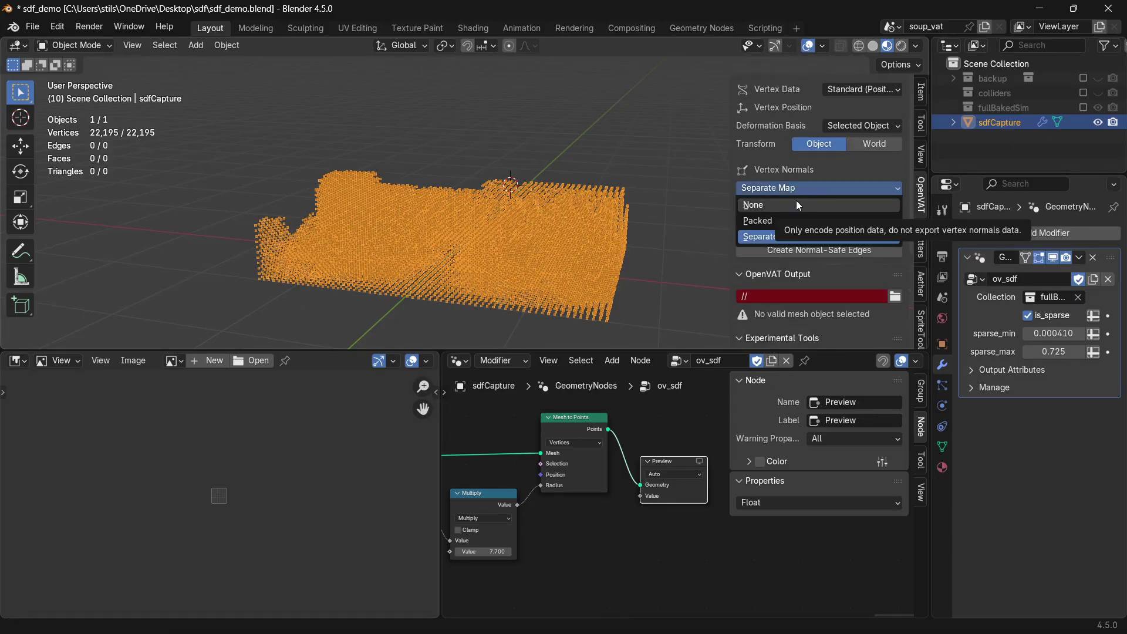
left_click(797, 204)
left_click(871, 124)
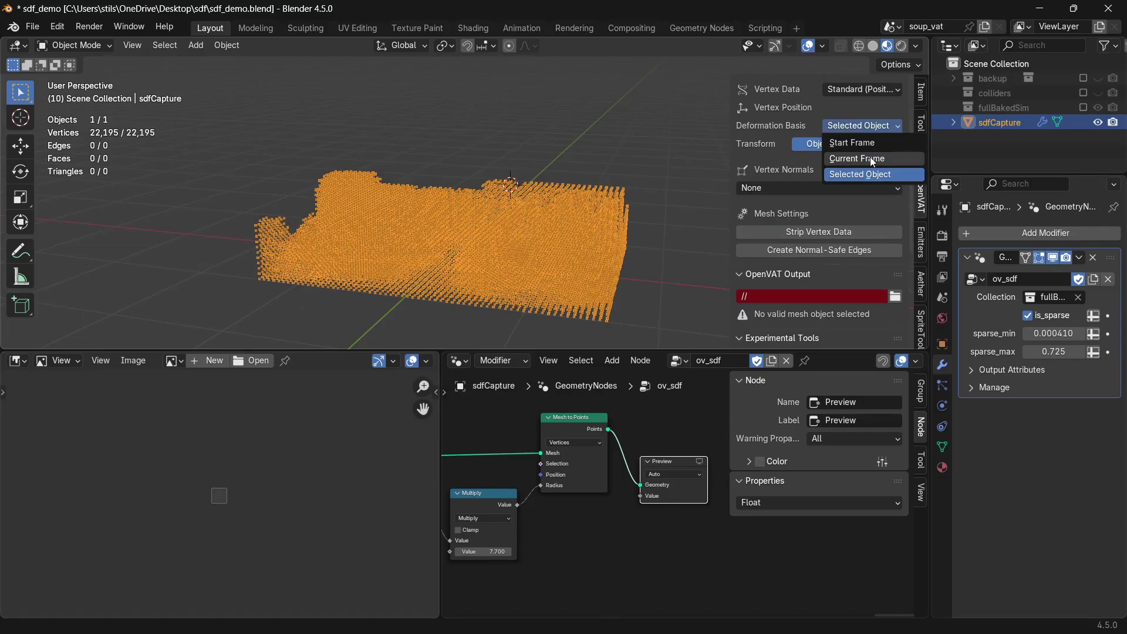
scroll(822, 247, "up", 3)
left_click_drag(726, 351, 650, 548)
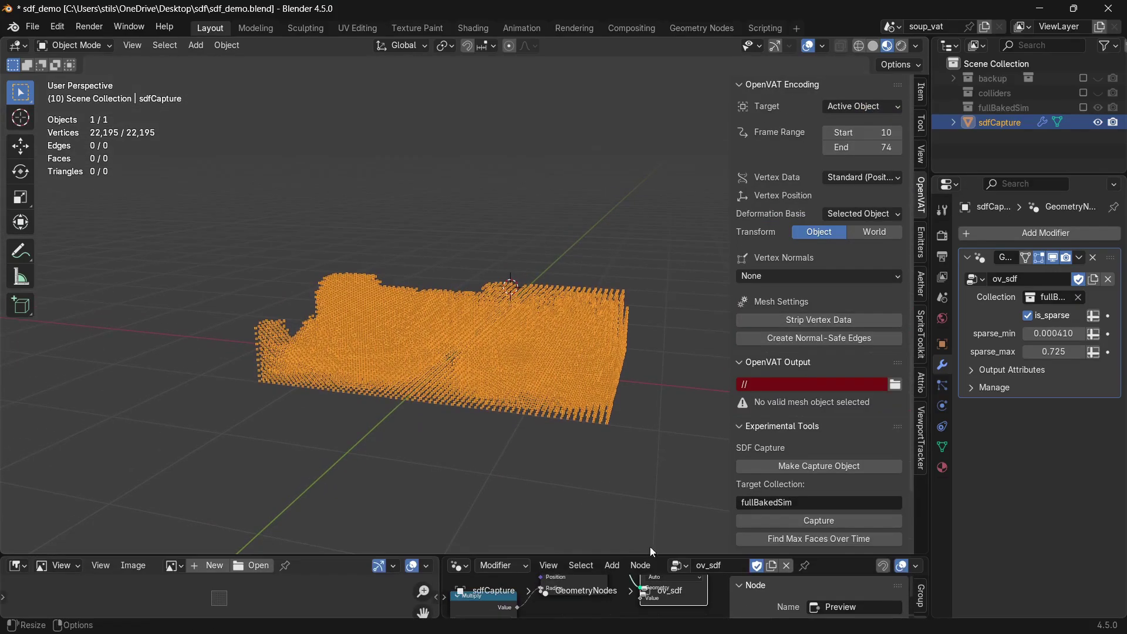
Step: Set the vertex data to custom attributes and assign signed_dist to the R channel
left_click(864, 181)
left_click(866, 209)
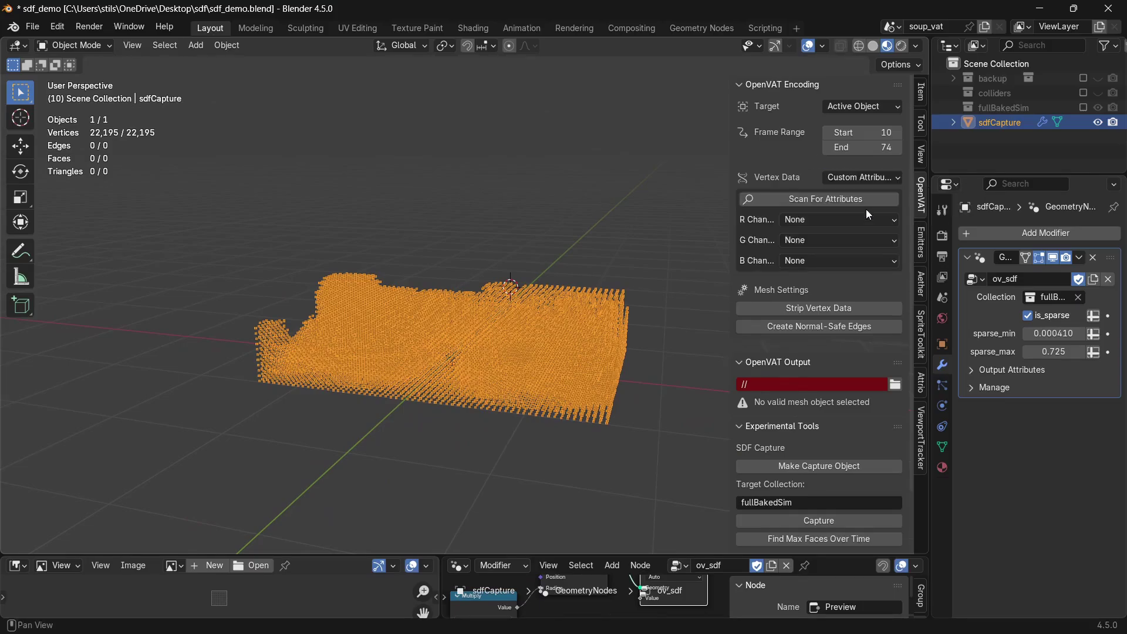
left_click(836, 221)
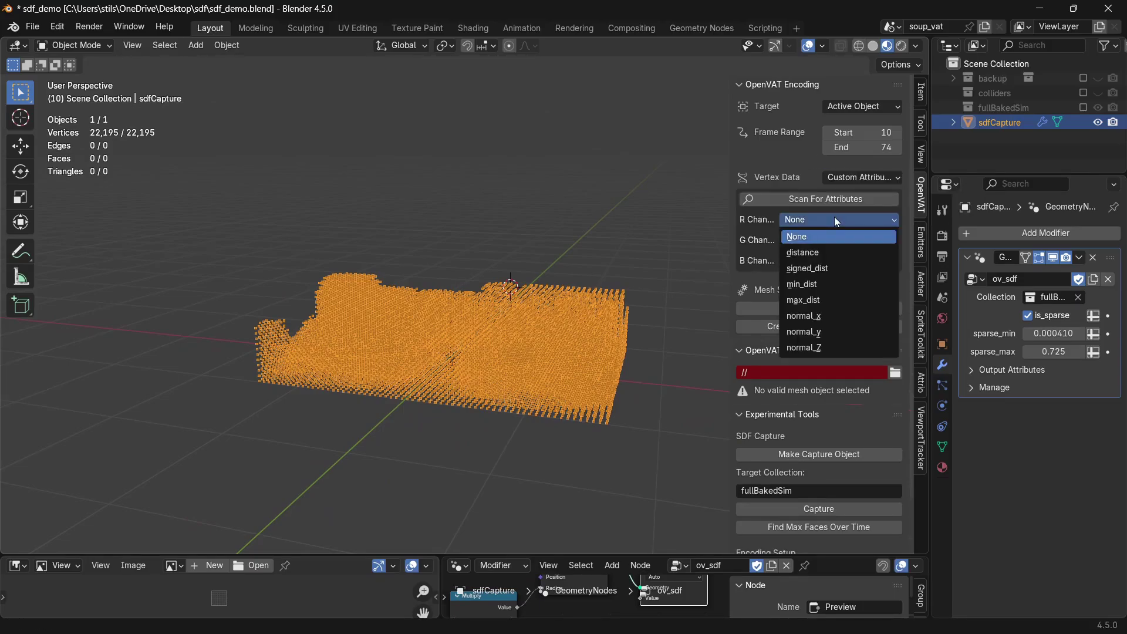
left_click(835, 268)
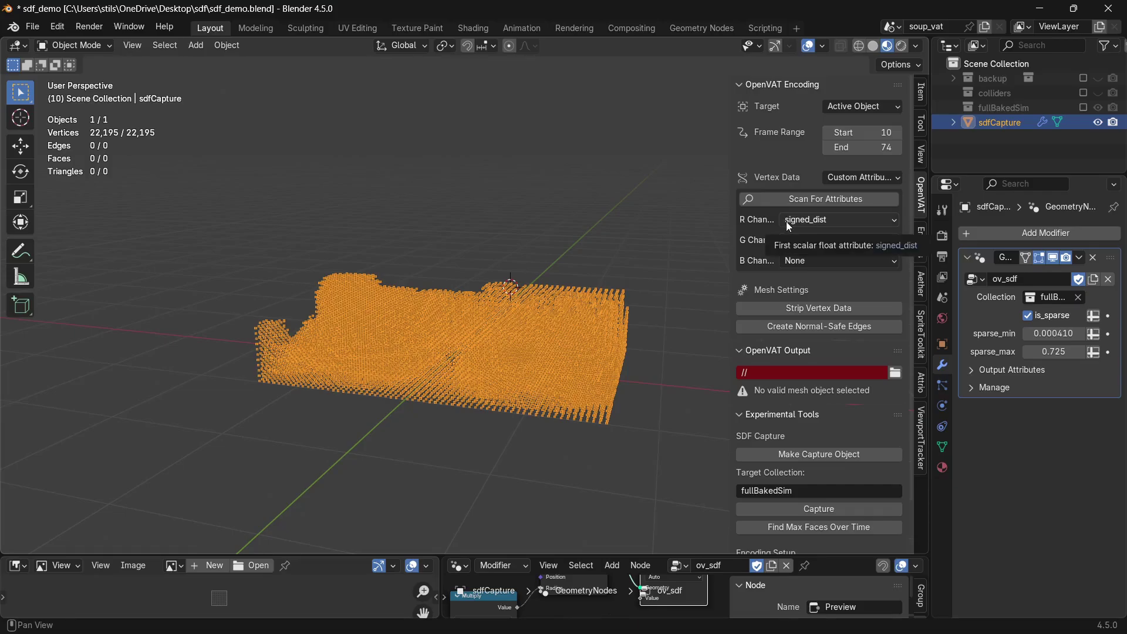
Step: Connect all vertices of the sdfCapture object into faces so that it can be encoded, and save the file
scroll(788, 226, "down", 2)
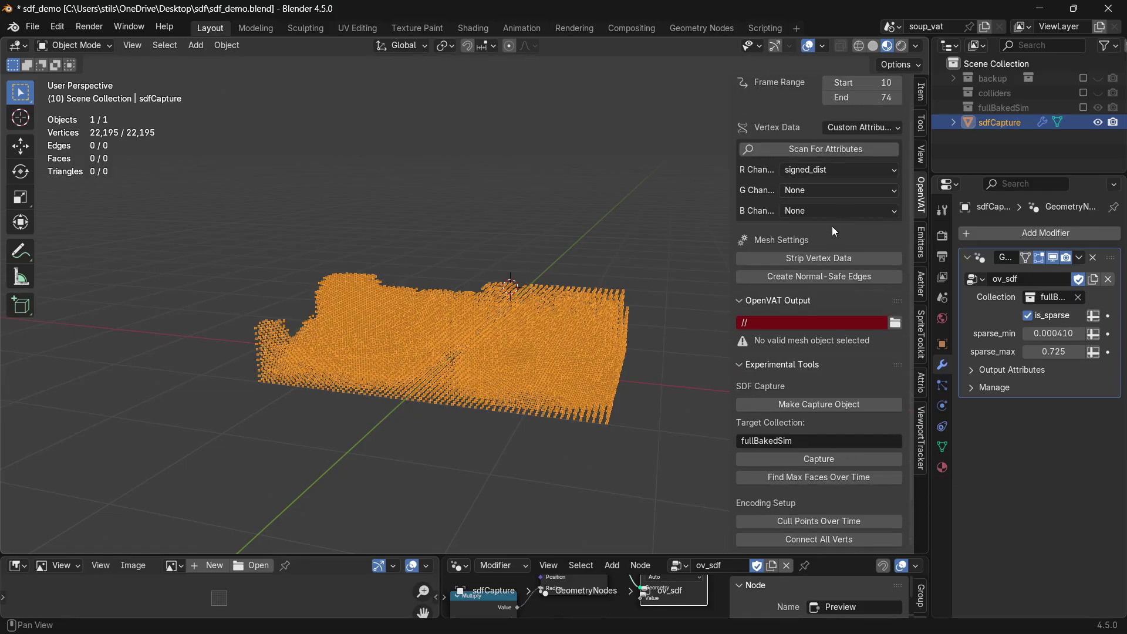
left_click(820, 540)
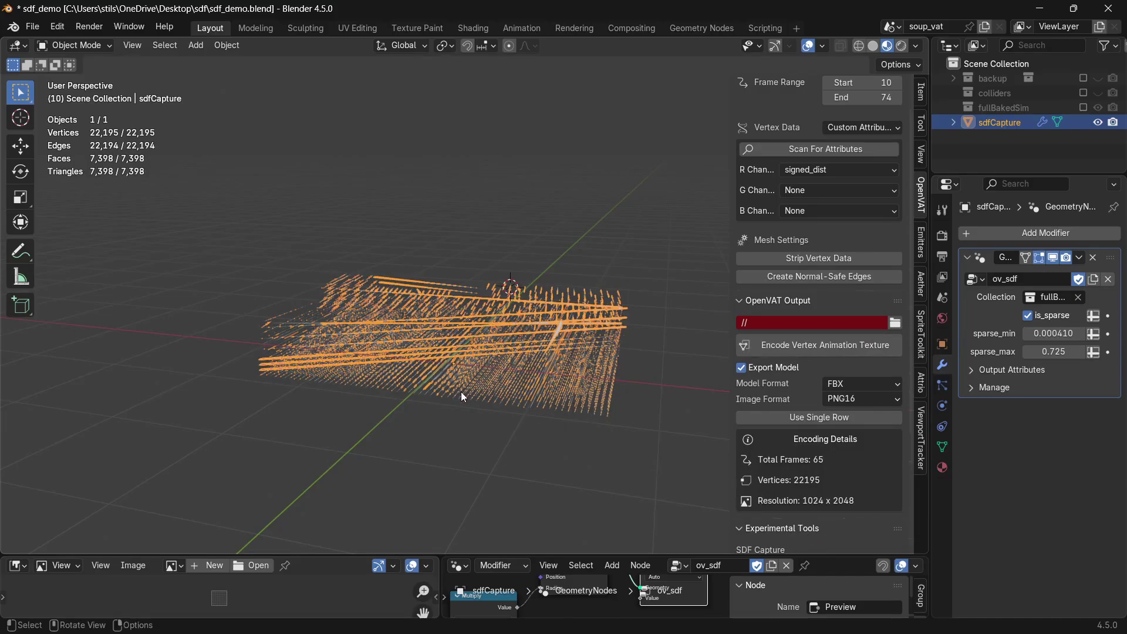
middle_click_drag(461, 392, 555, 202)
key("ctrl+s")
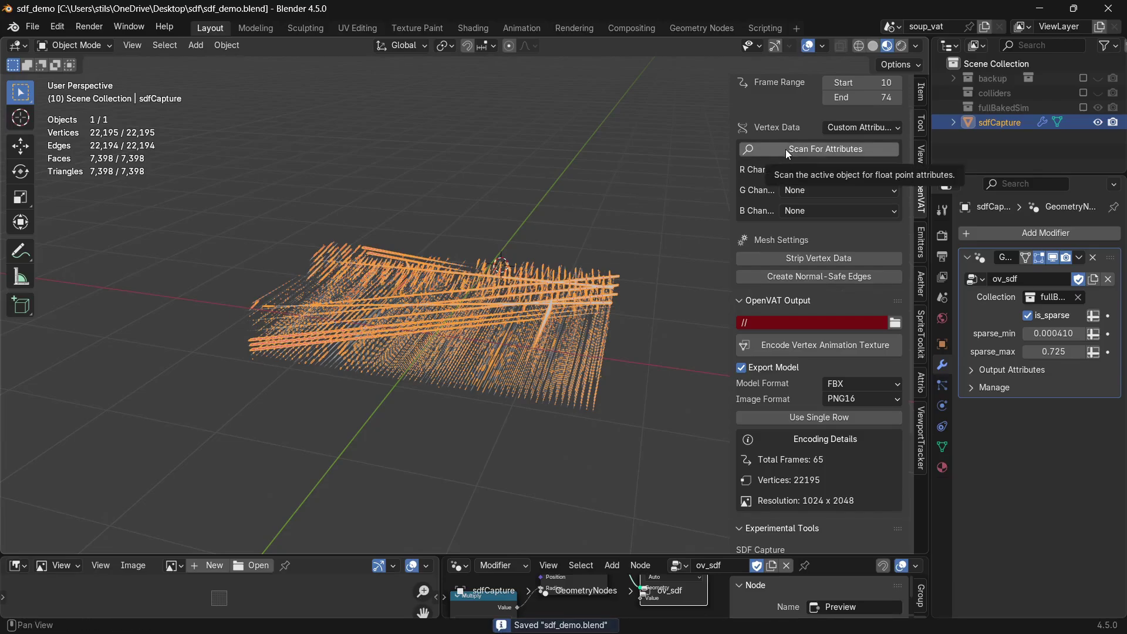
Step: Scan the sdfCapture object for float point attributes and review the VAT output settings
scroll(787, 153, "up", 2)
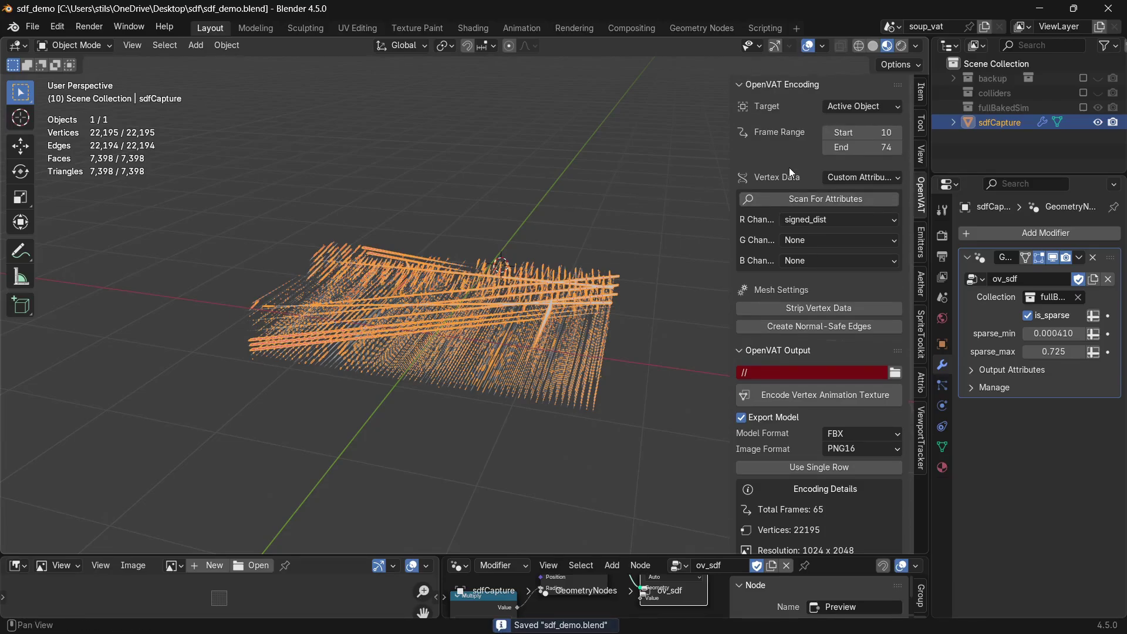
left_click(791, 199)
scroll(824, 317, "down", 5)
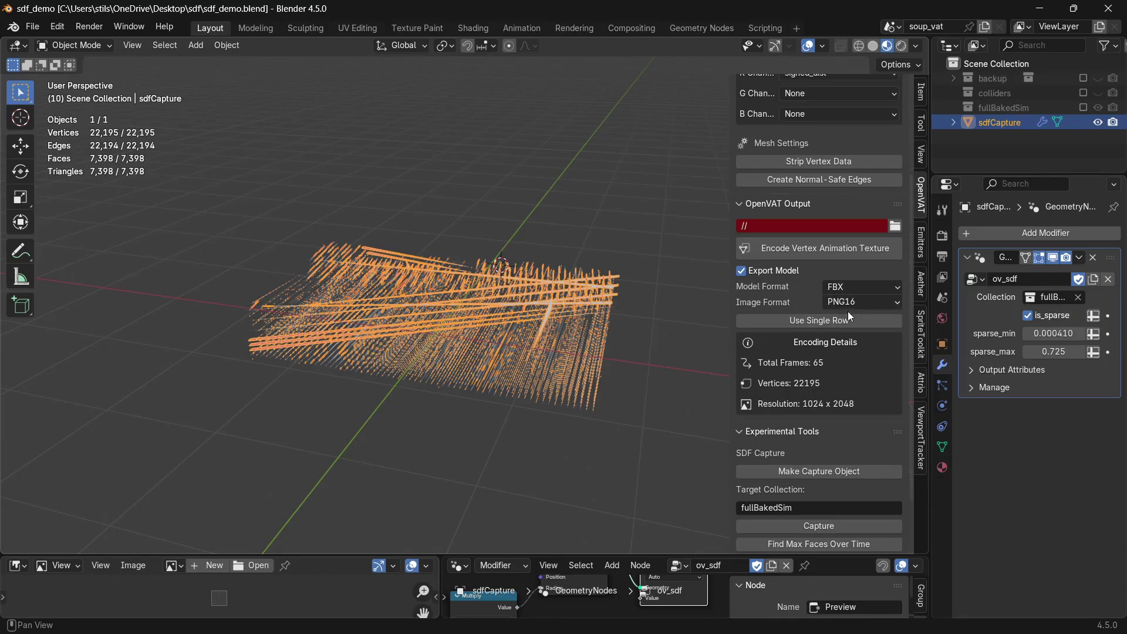
Step: Encode the sdfCapture object's signed distance attribute as a vertex animation texture, collapsing the experimental tools
scroll(849, 317, "up", 4)
scroll(833, 304, "down", 5)
scroll(876, 382, "down", 1)
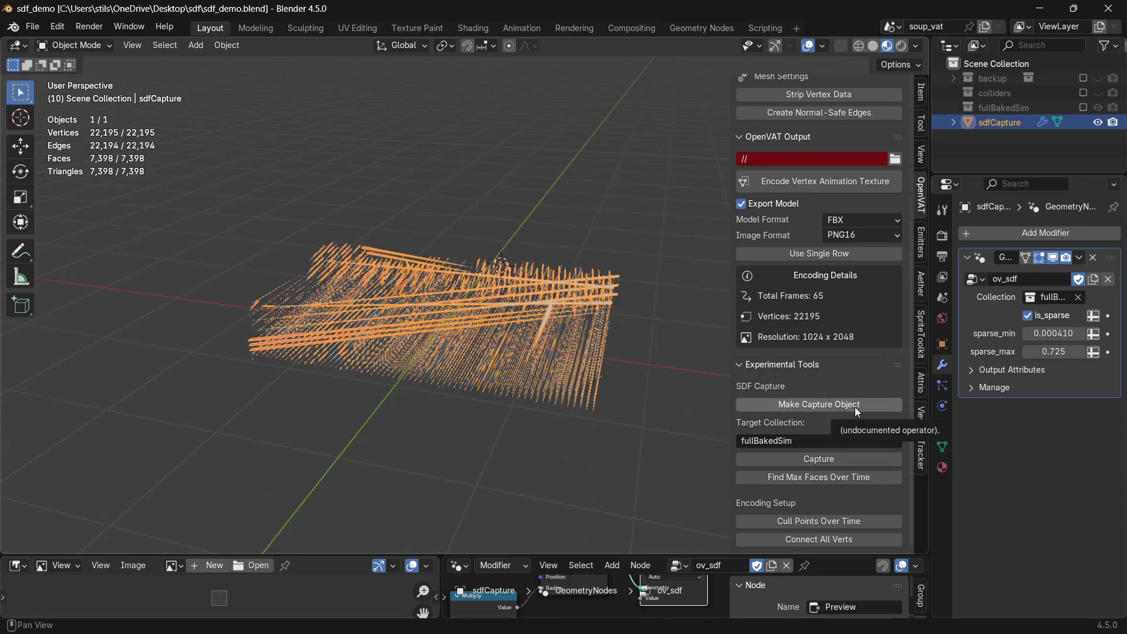
left_click(773, 365)
left_click(828, 356)
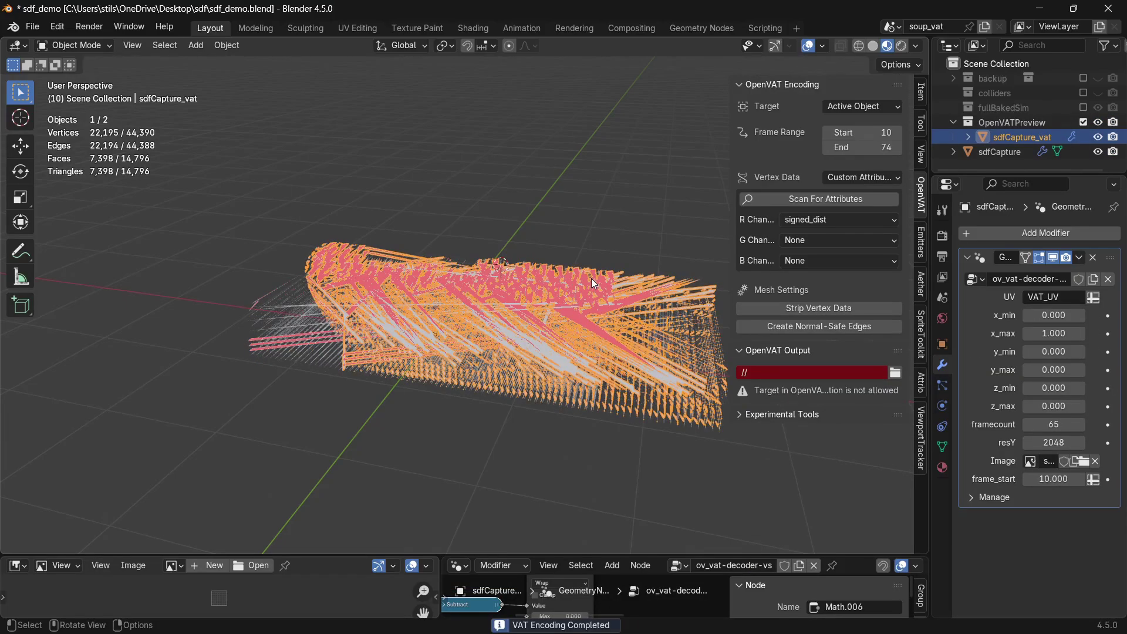
Step: Hide the original sdfCapture object and play the animation to review the encoded sdfCapture_vat preview
left_click(1097, 152)
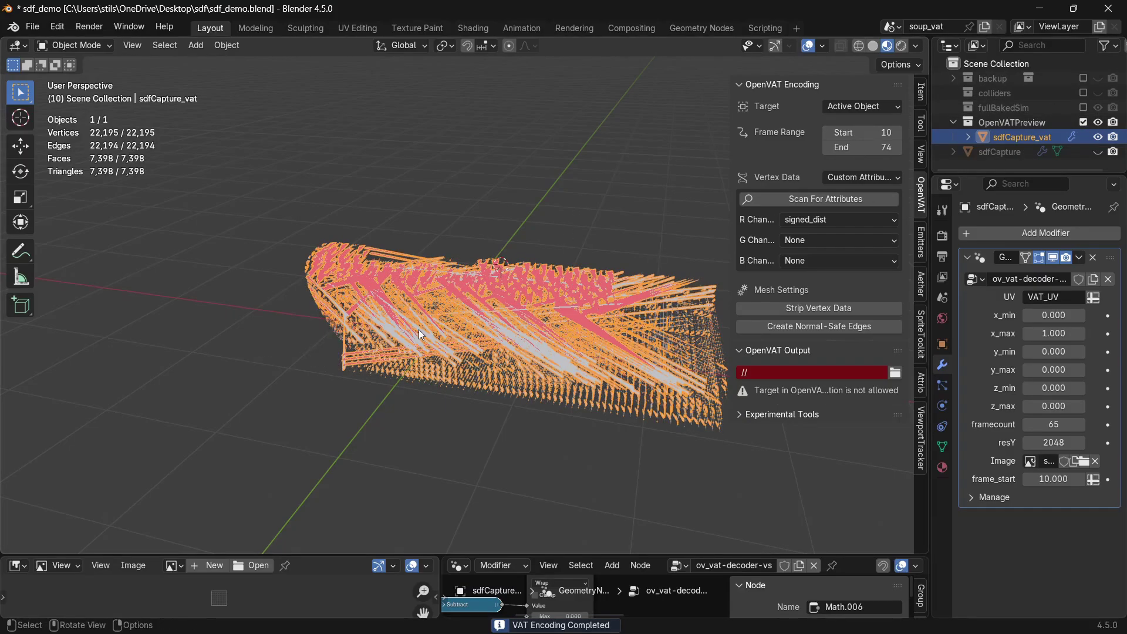
key("space")
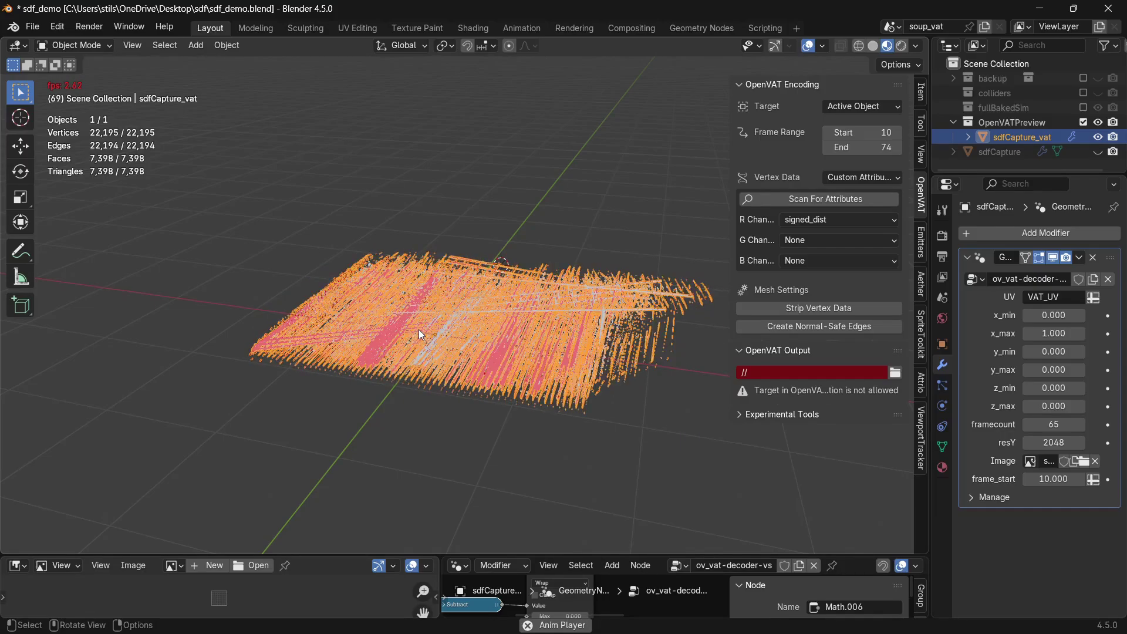
key("Escape")
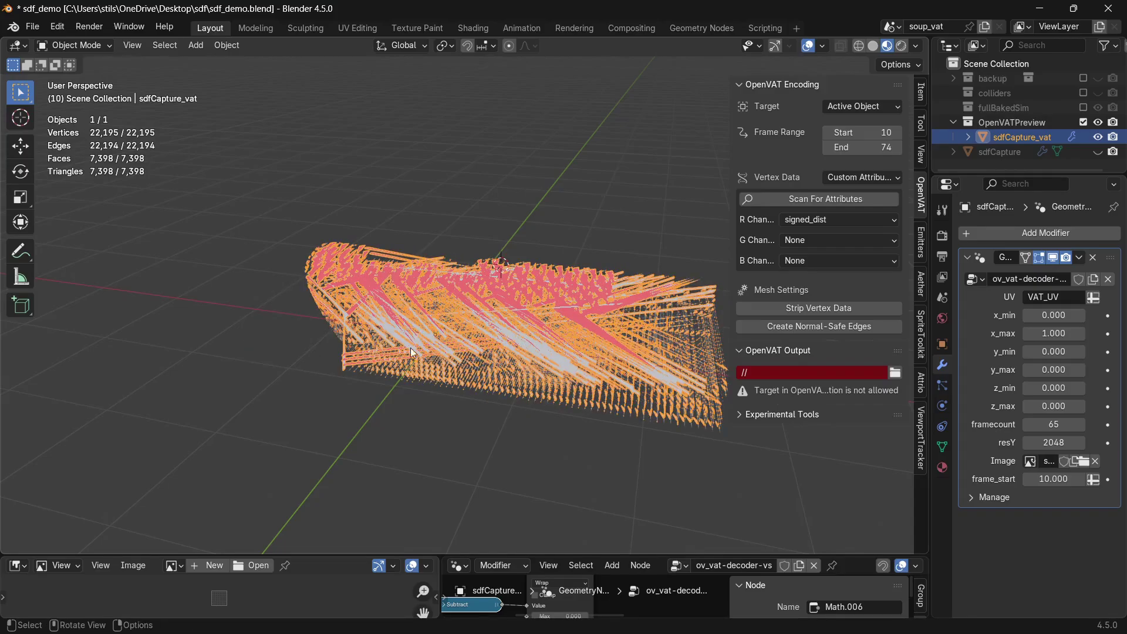
Step: Widen the node editor, hide sdfCapture_vat, and select and unhide the original sdfCapture object
left_click_drag(439, 574, 287, 574)
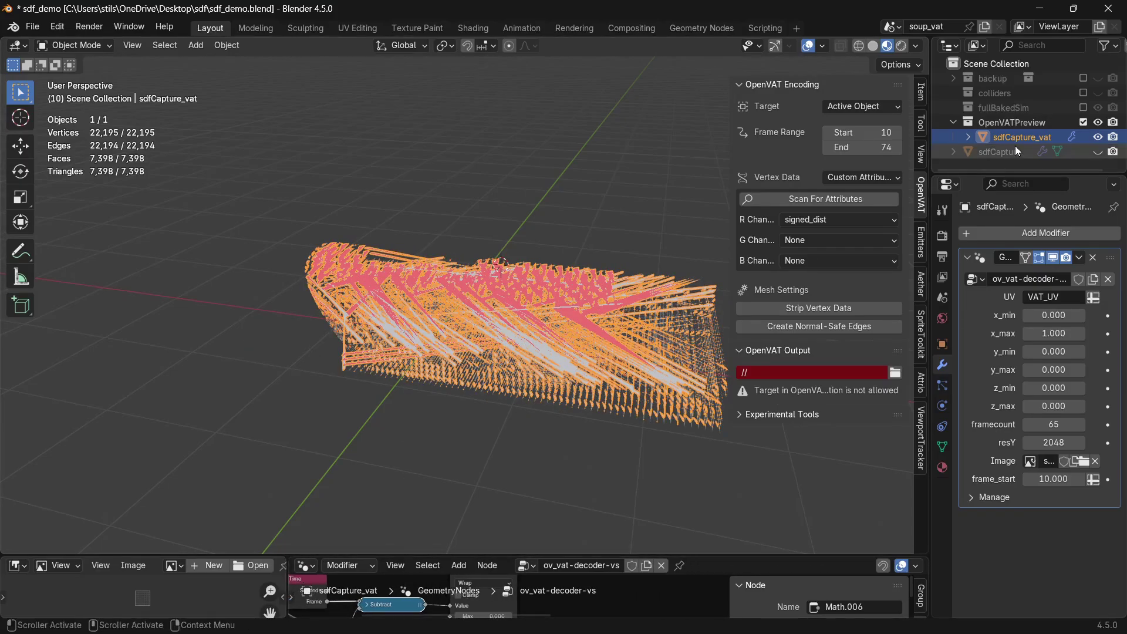
left_click(1099, 137)
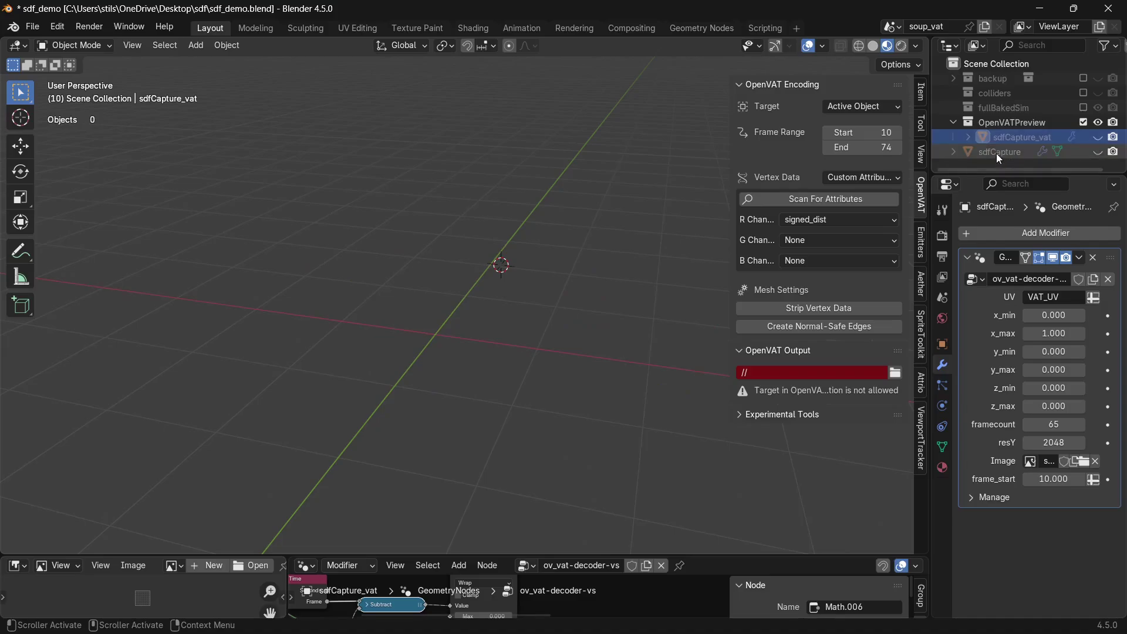
left_click(999, 152)
left_click(1098, 152)
Step: Assign normal_x, normal_y and normal_Z to the R, G and B channels of the encoding
left_click(822, 220)
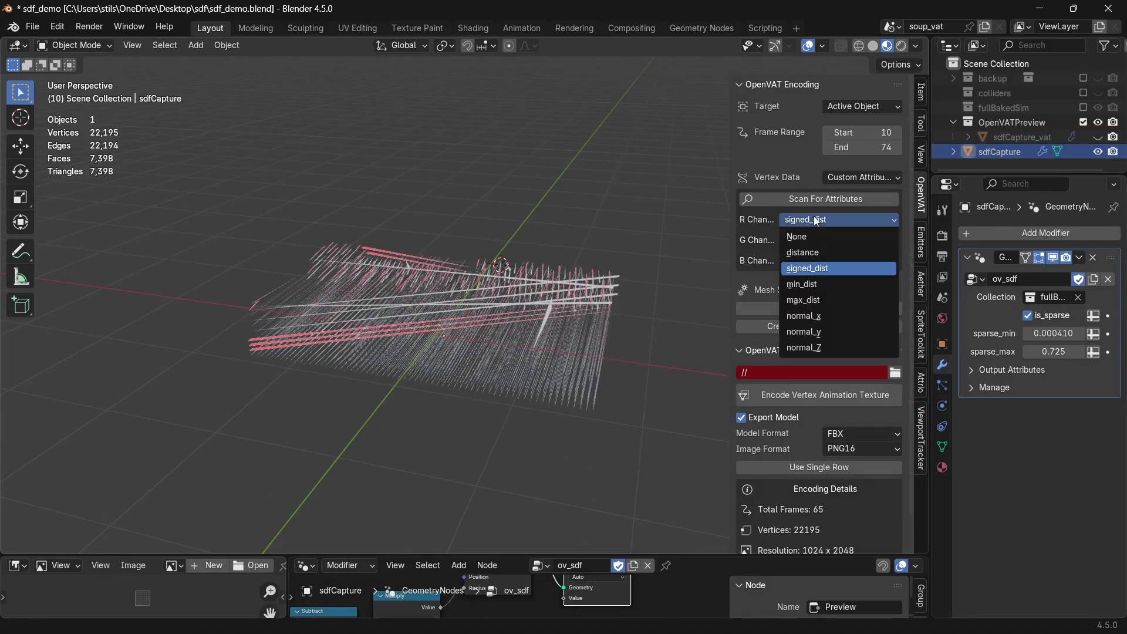
left_click(827, 316)
left_click(822, 240)
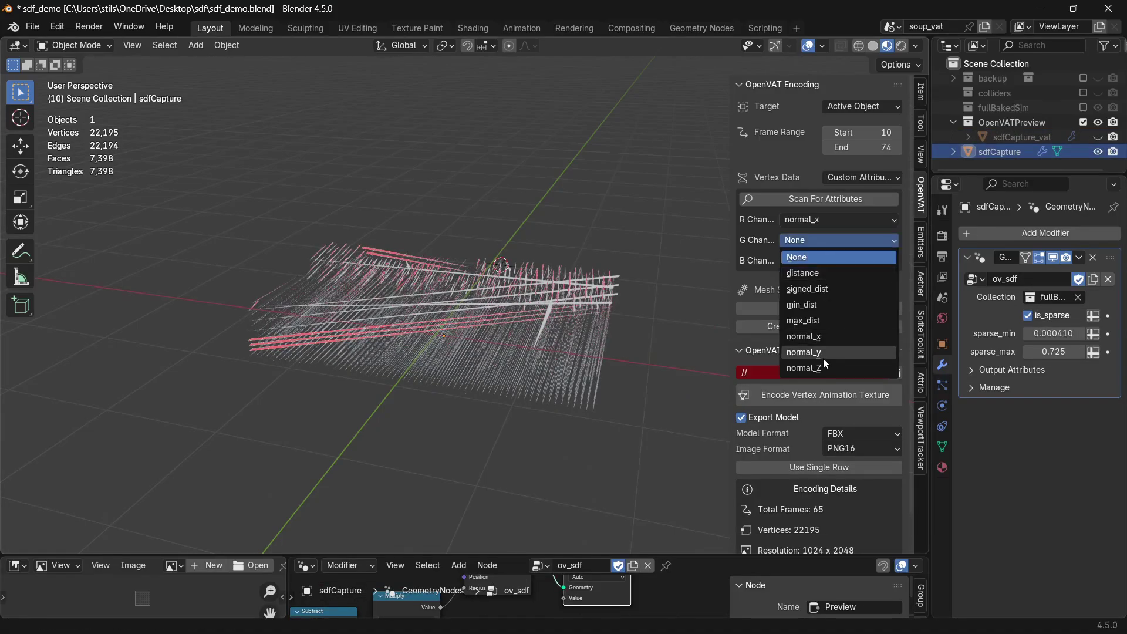
left_click(823, 354)
left_click(828, 262)
left_click(830, 389)
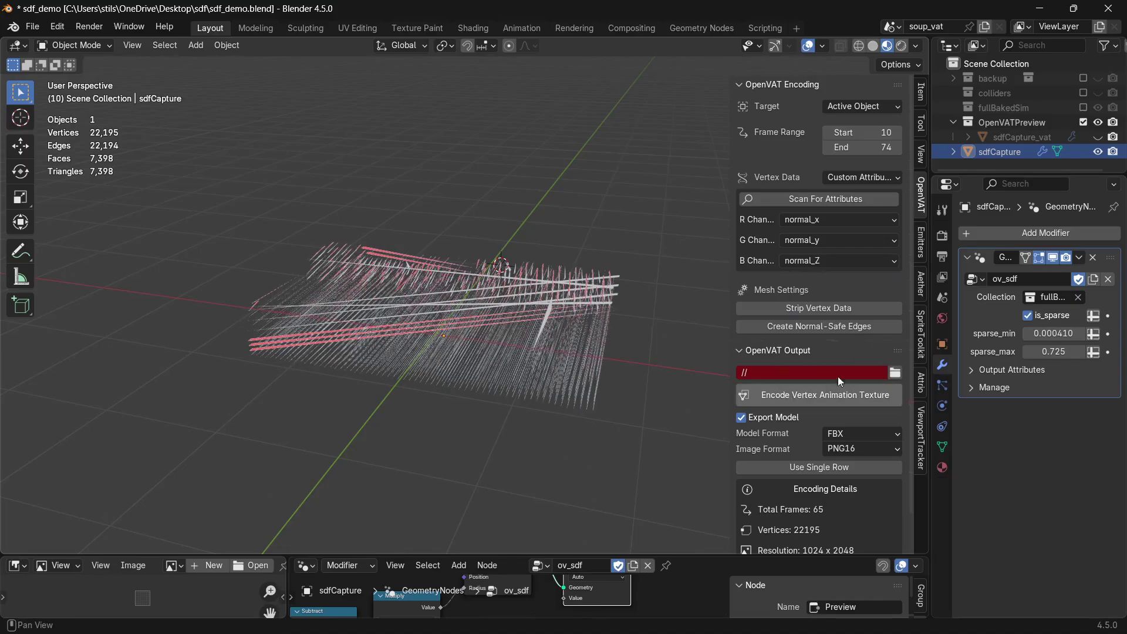
Step: Rename the sdfCapture object to volumeNormalCapture and save the file
double_click(1009, 151)
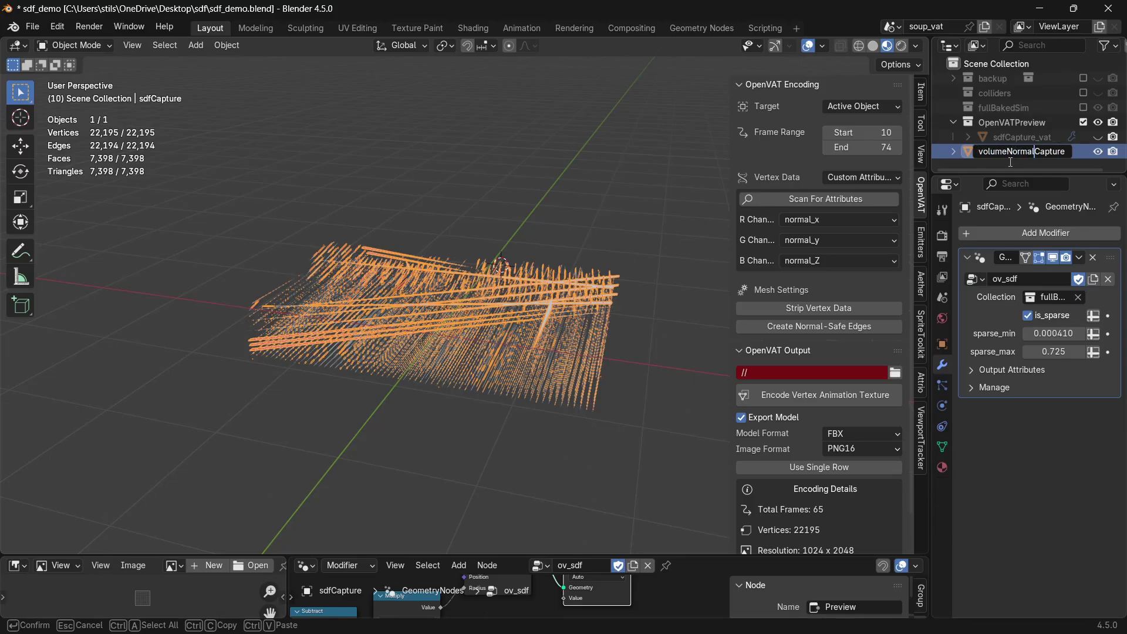
type("volumeNormal")
key("Return")
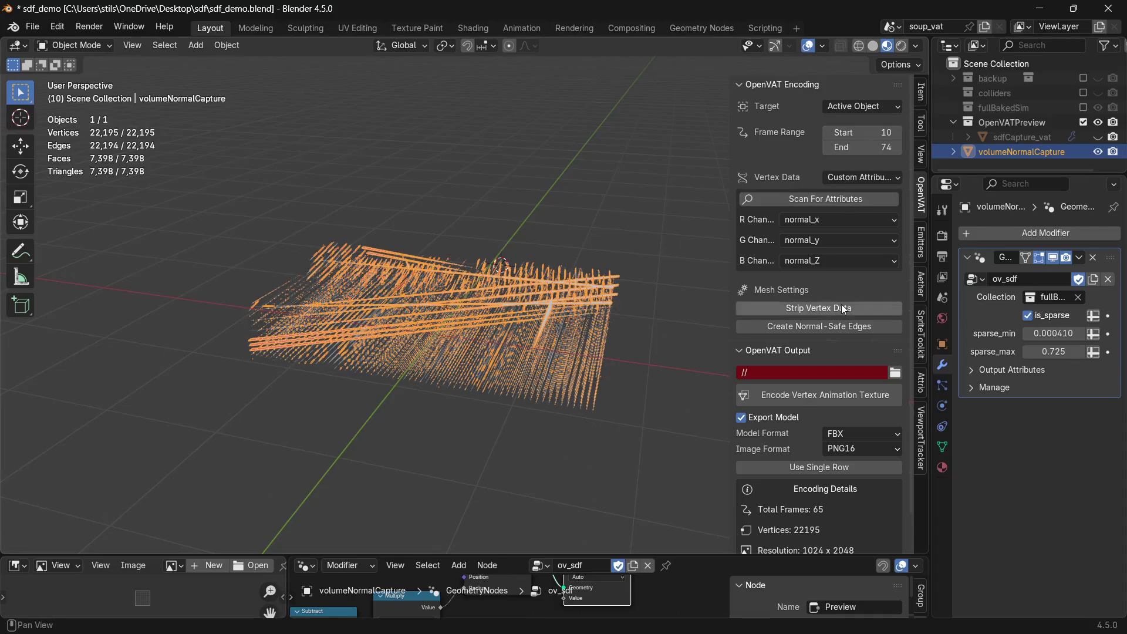
left_click(844, 309)
key("ctrl+s")
Step: Compare the sdfCapture_vat preview with the source, hide it again, reselect volumeNormalCapture and save the file
left_click(1019, 136)
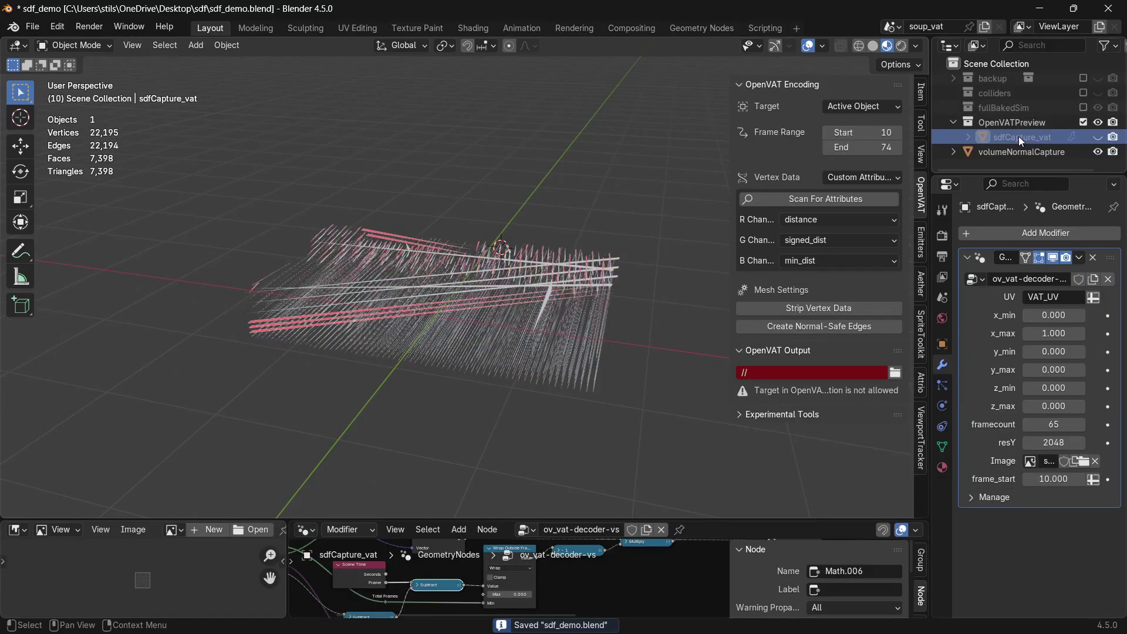
left_click(1097, 137)
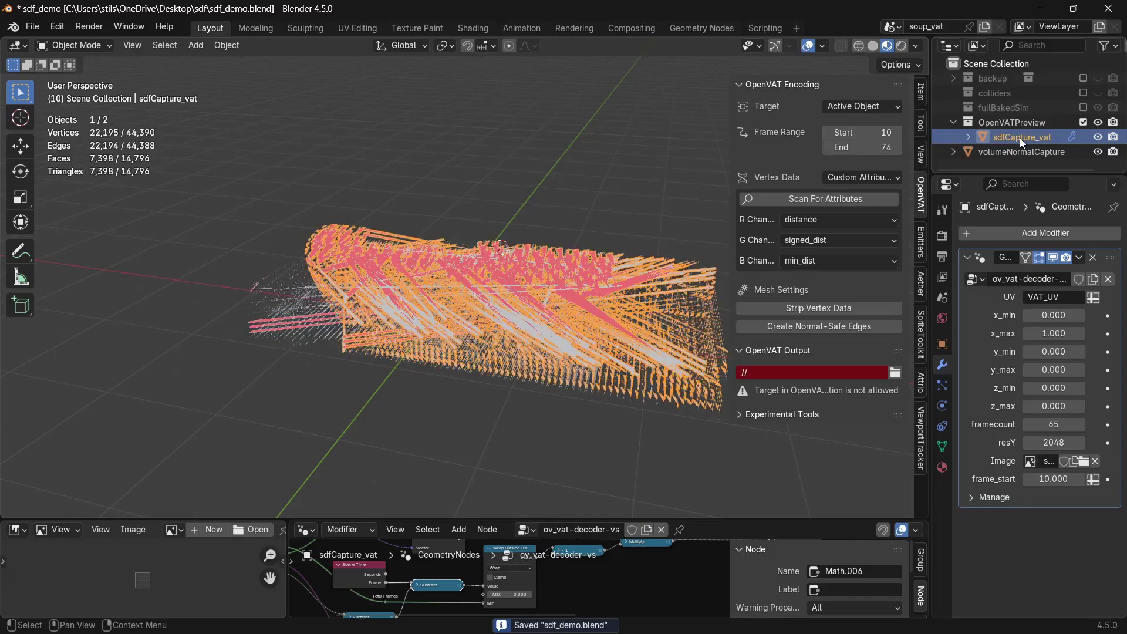
left_click(1097, 137)
left_click(1019, 152)
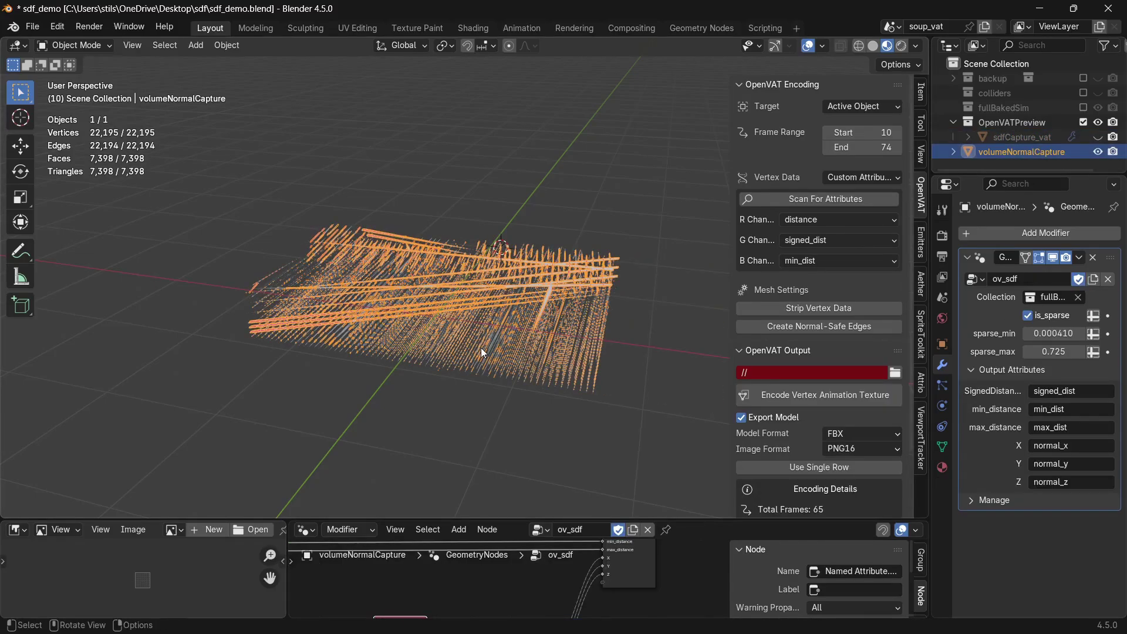
mouse_move(481, 348)
middle_mouse_down()
mouse_move(483, 368)
mouse_move(491, 355)
middle_mouse_up()
key("ctrl+s")
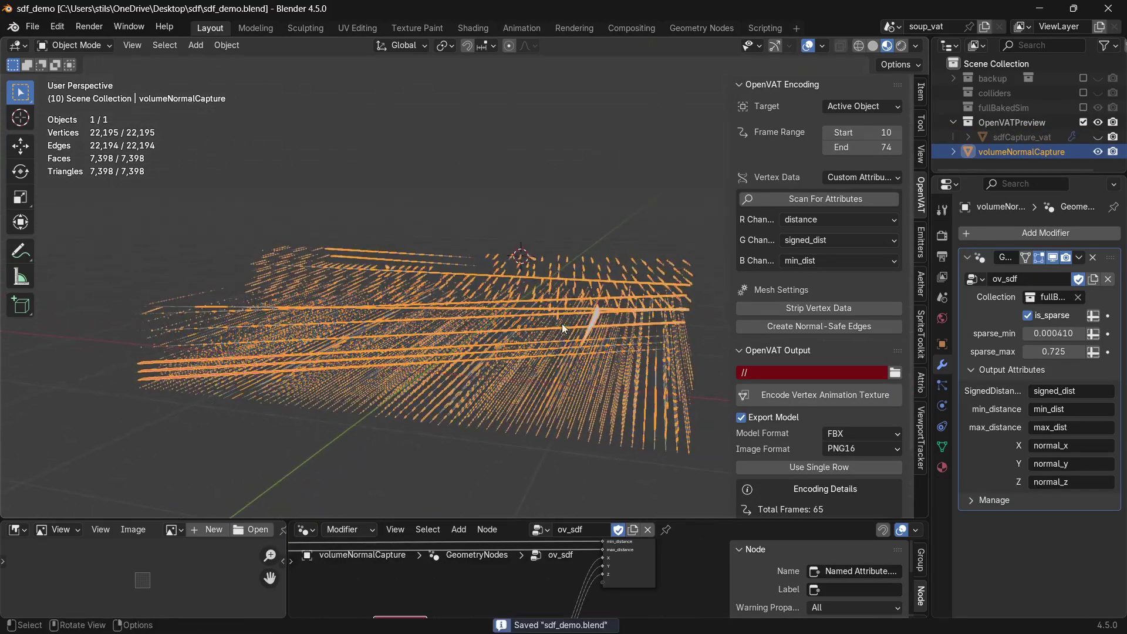
middle_click_drag(562, 323, 548, 142)
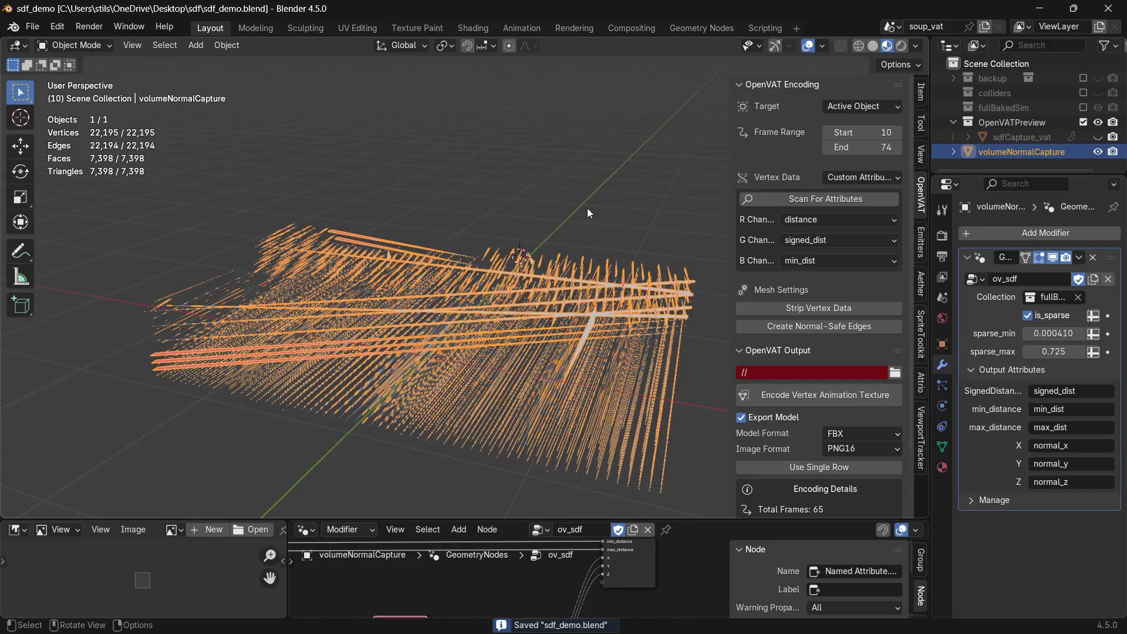
Step: Assign the rescanned normal_x, normal_y and normal_z attributes to the R, G and B channels and encode the vertex animation texture
left_click(824, 220)
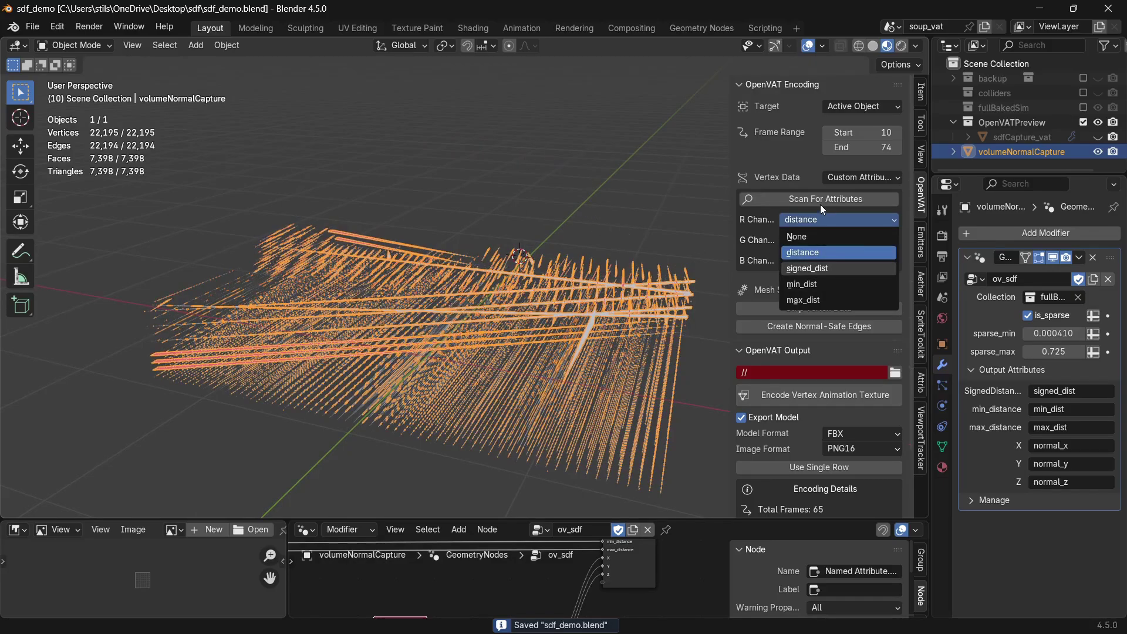
left_click(819, 203)
left_click(820, 219)
left_click(840, 317)
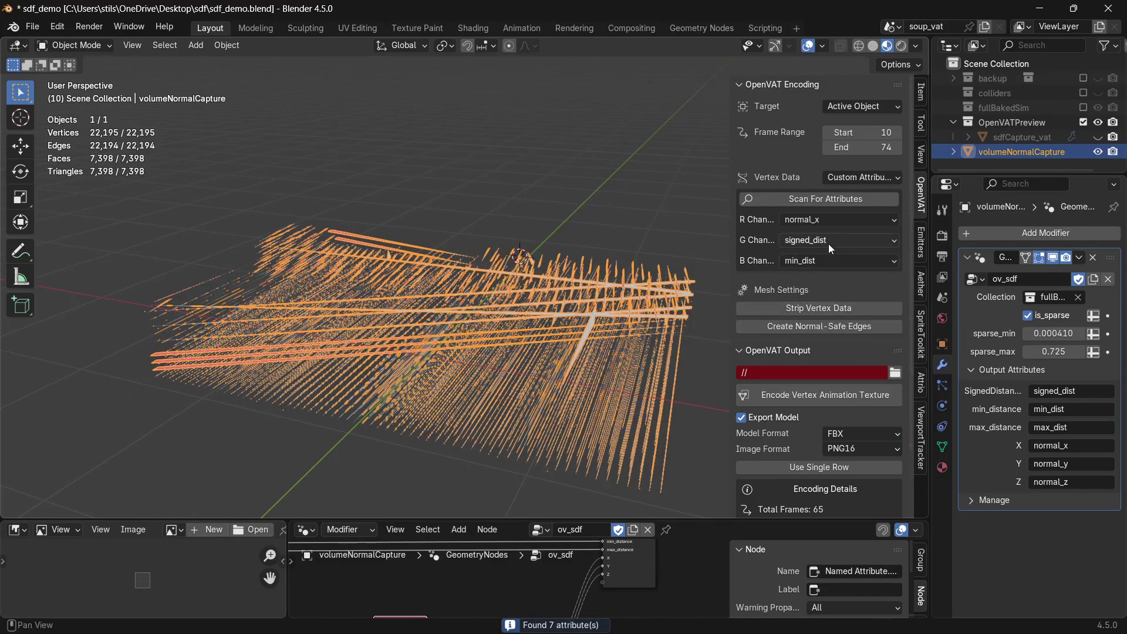
left_click(829, 247)
left_click(830, 353)
left_click(823, 260)
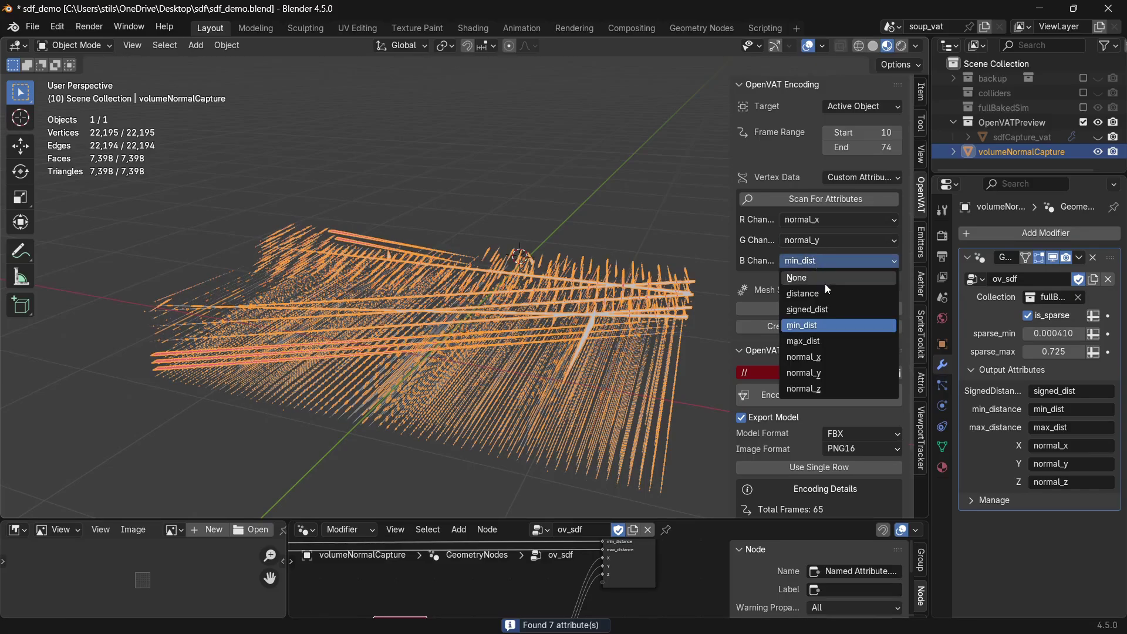
left_click(830, 388)
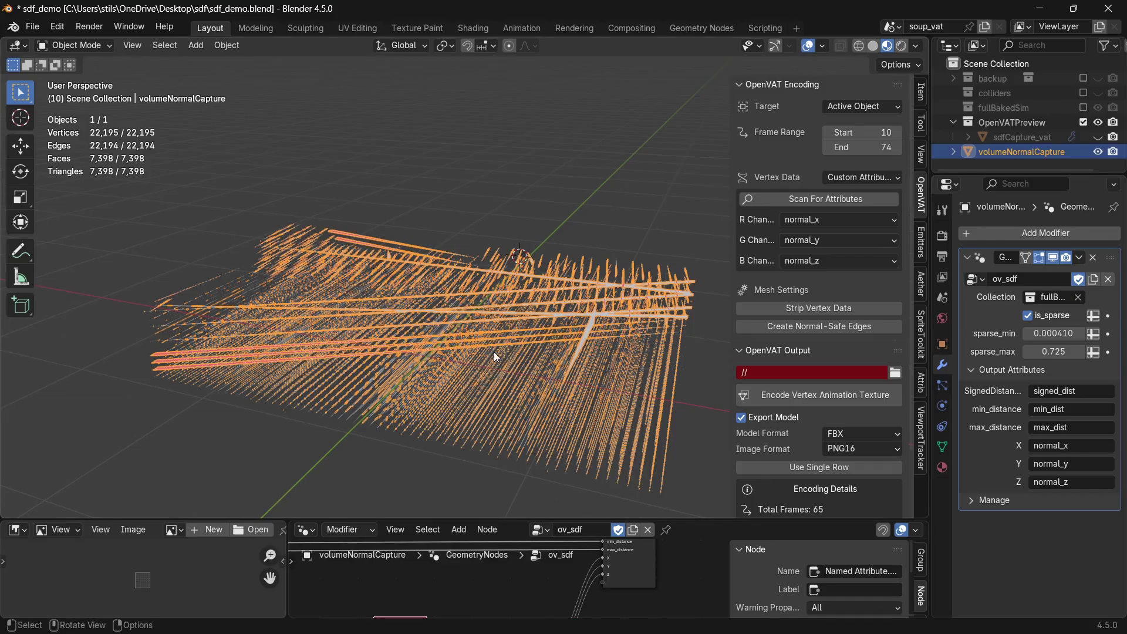
key("ctrl+s")
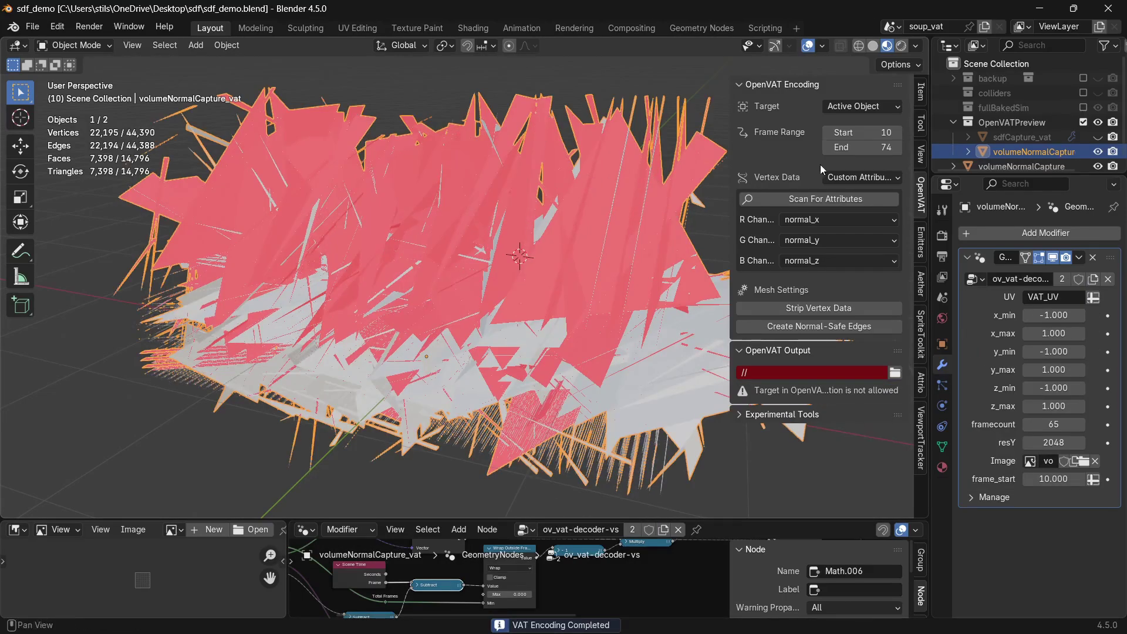
middle_click_drag(470, 260, 477, 237)
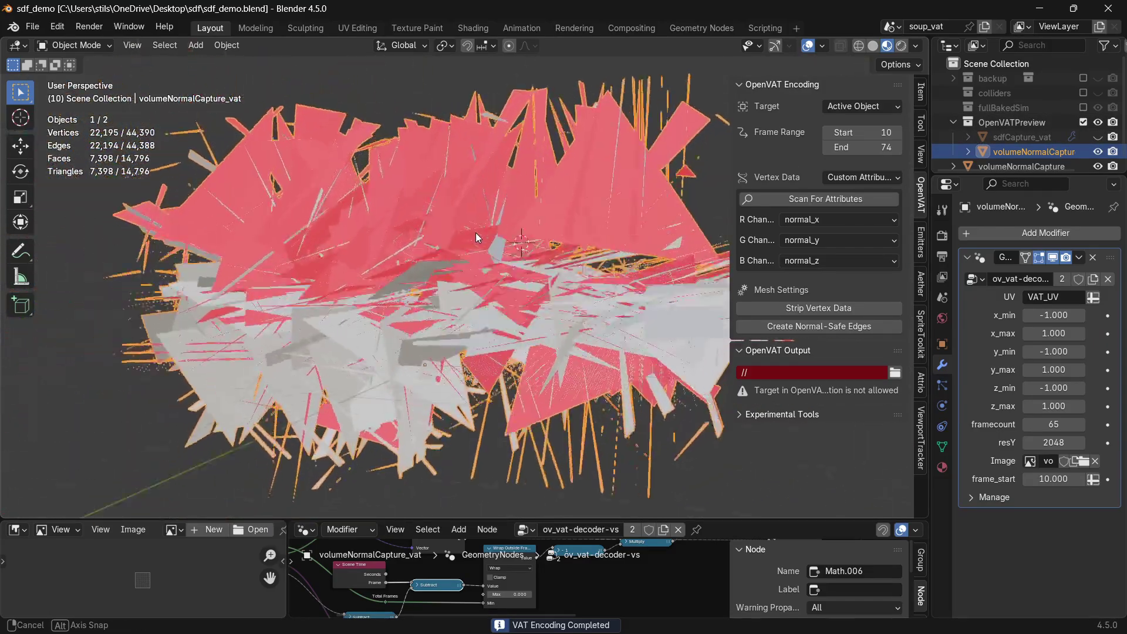
Step: Add a new empty scene to the file and return to the sdf_vat scene
left_click(985, 26)
left_click(971, 55)
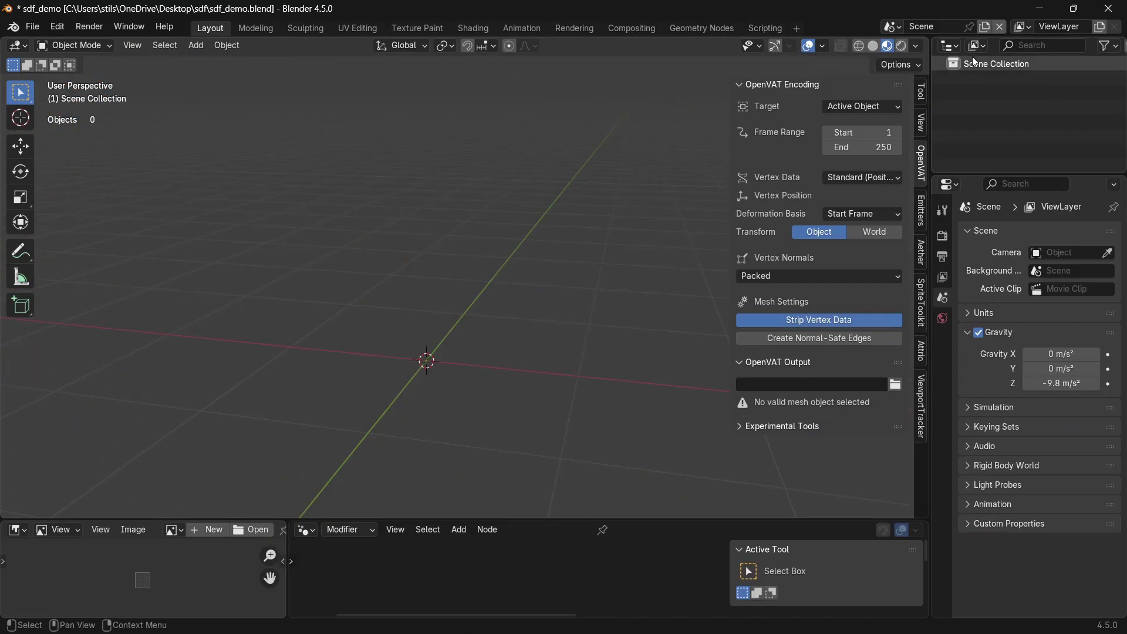
left_click(893, 27)
left_click(905, 68)
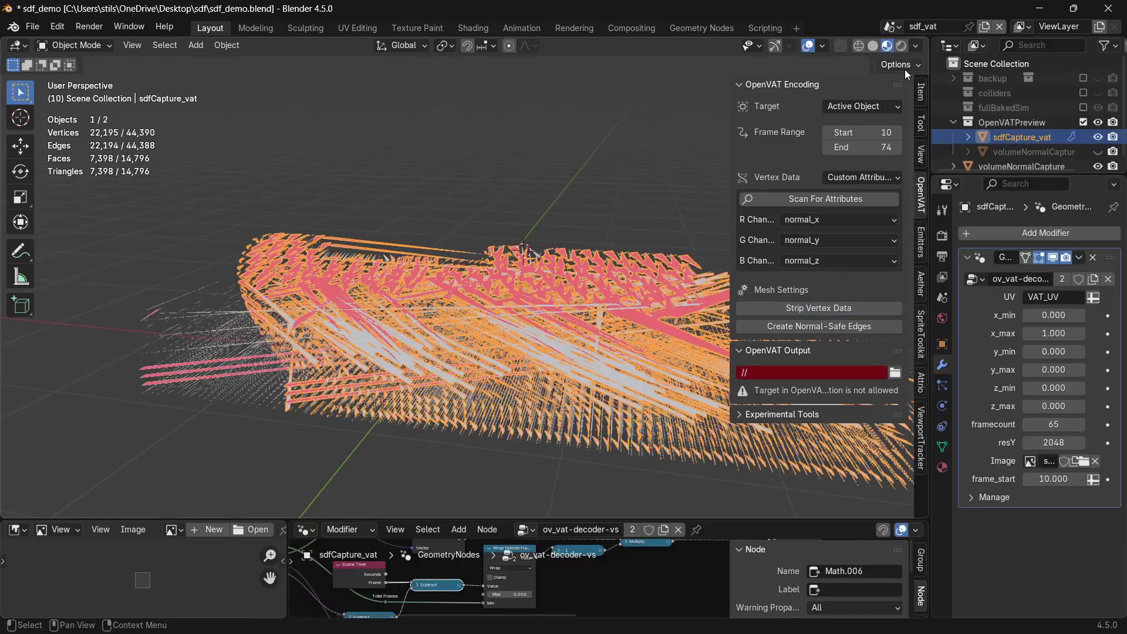
Step: Link the sdfCapture_vat object to the new empty scene
left_click(228, 46)
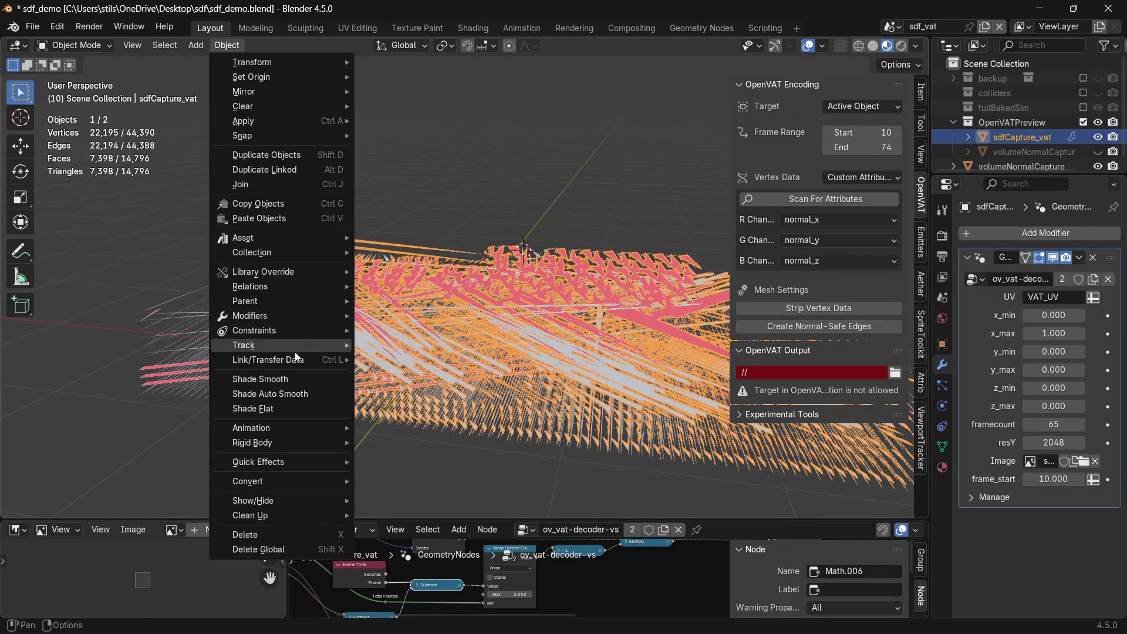
mouse_move(296, 359)
mouse_move(446, 360)
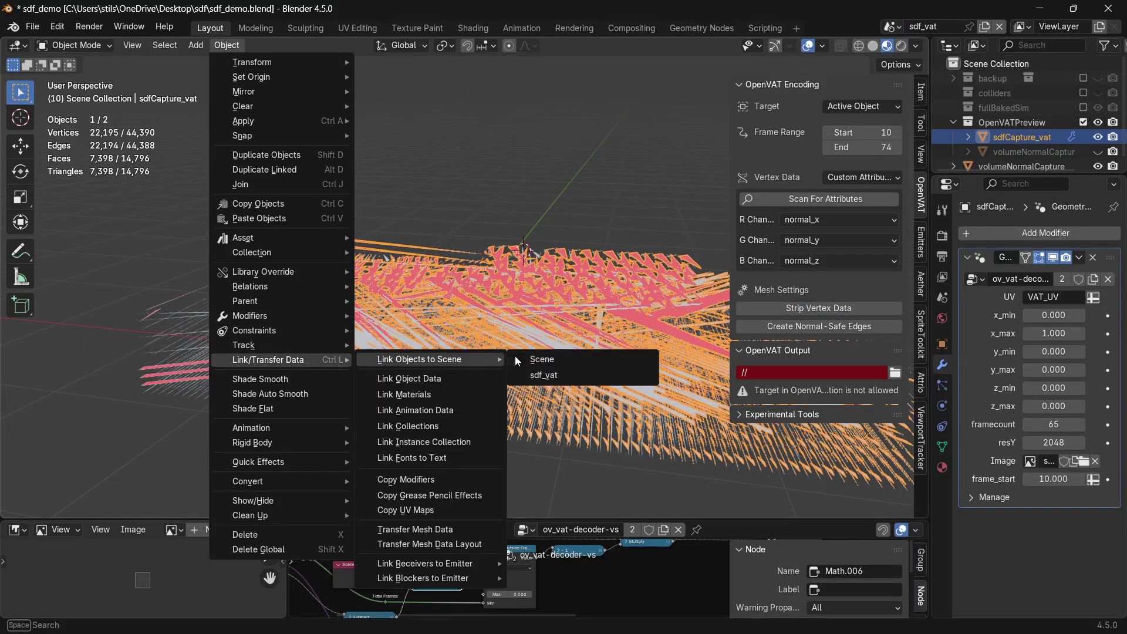
left_click(579, 361)
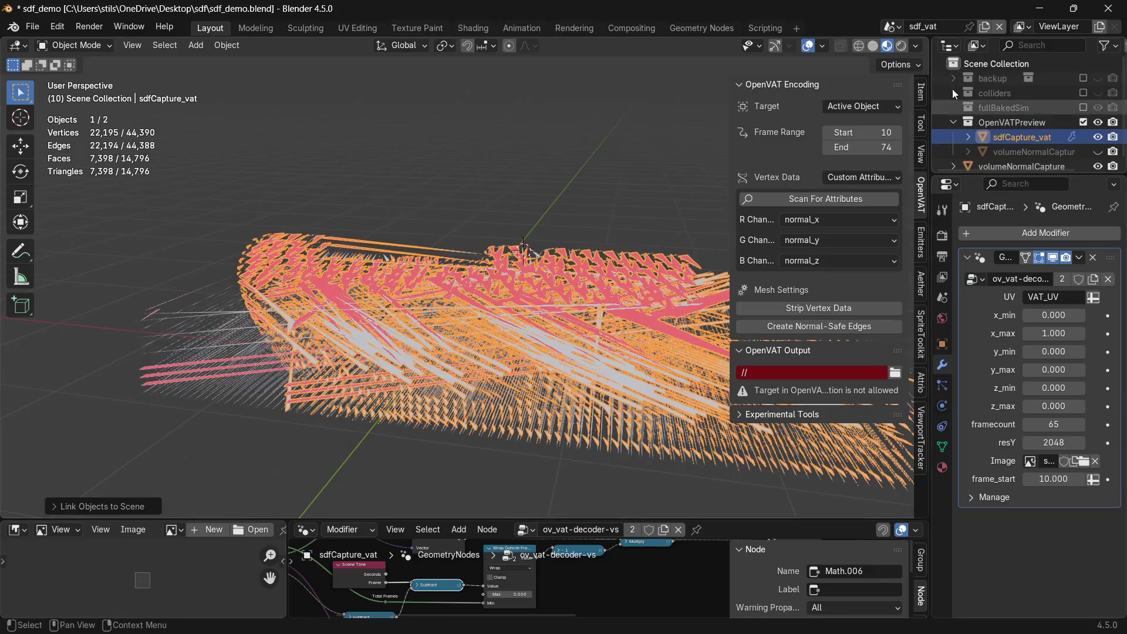
Step: Switch to the new scene holding the linked object and rename it sdf_display
left_click(893, 26)
left_click(928, 46)
double_click(931, 27)
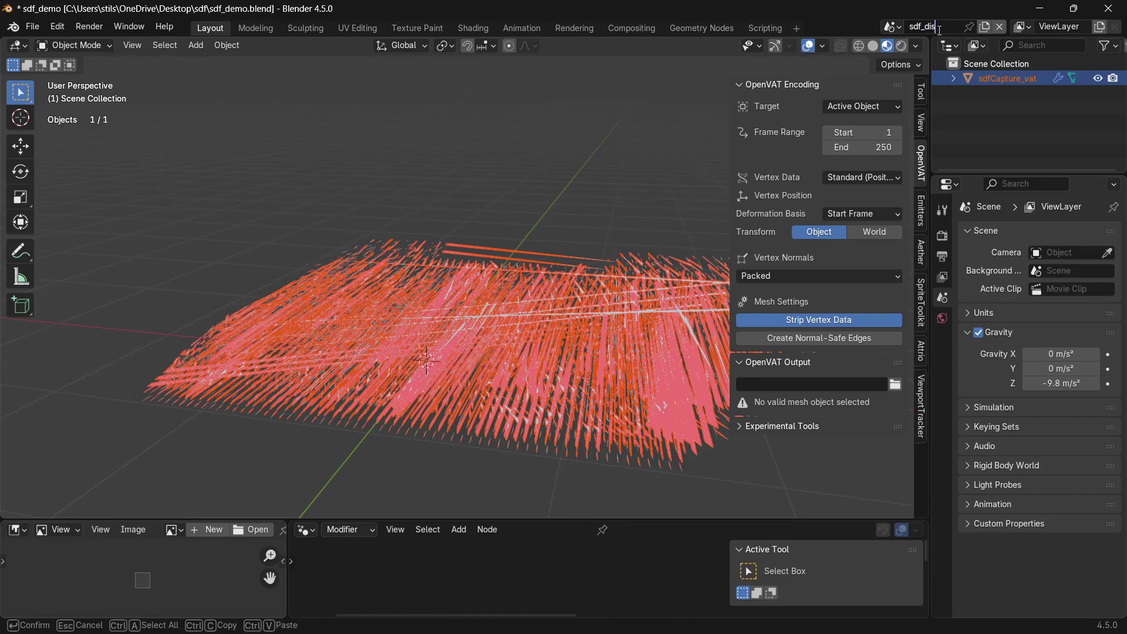
key("Return")
Step: Enlarge the node editor and select sdfCapture_vat to bring up its decoder node tree
left_click_drag(554, 519, 537, 298)
left_click(529, 288)
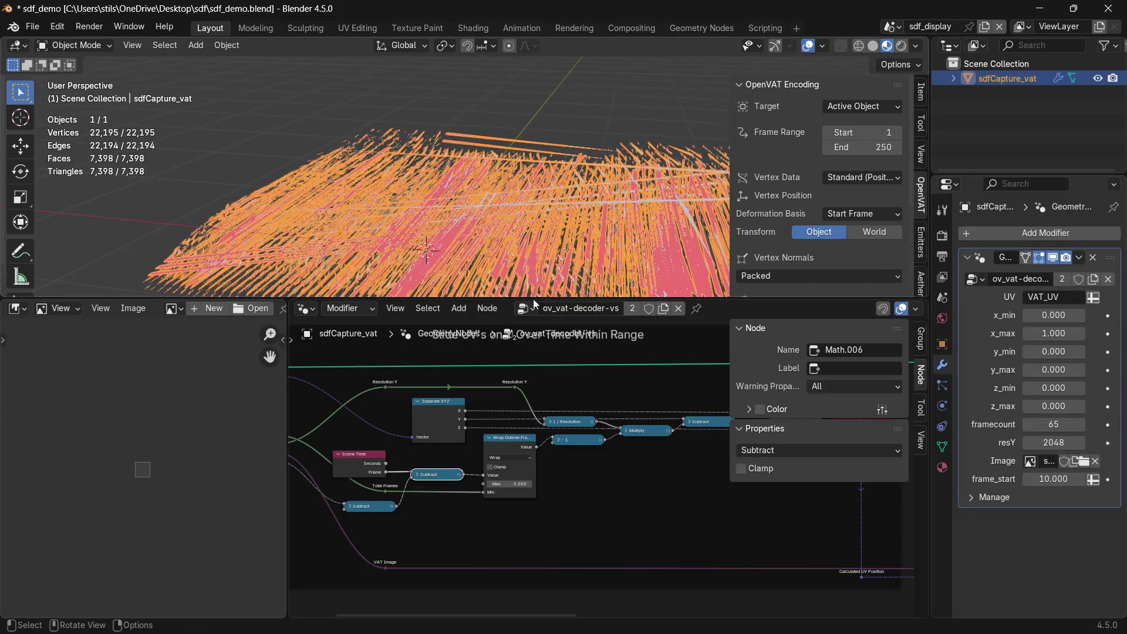
scroll(587, 443, "down", 4)
middle_click_drag(587, 444, 351, 453)
scroll(546, 405, "down", 3)
Step: Replace the decoder node group on sdfCapture_vat with the existing ov_vat-decoder-splat group
double_click(602, 310)
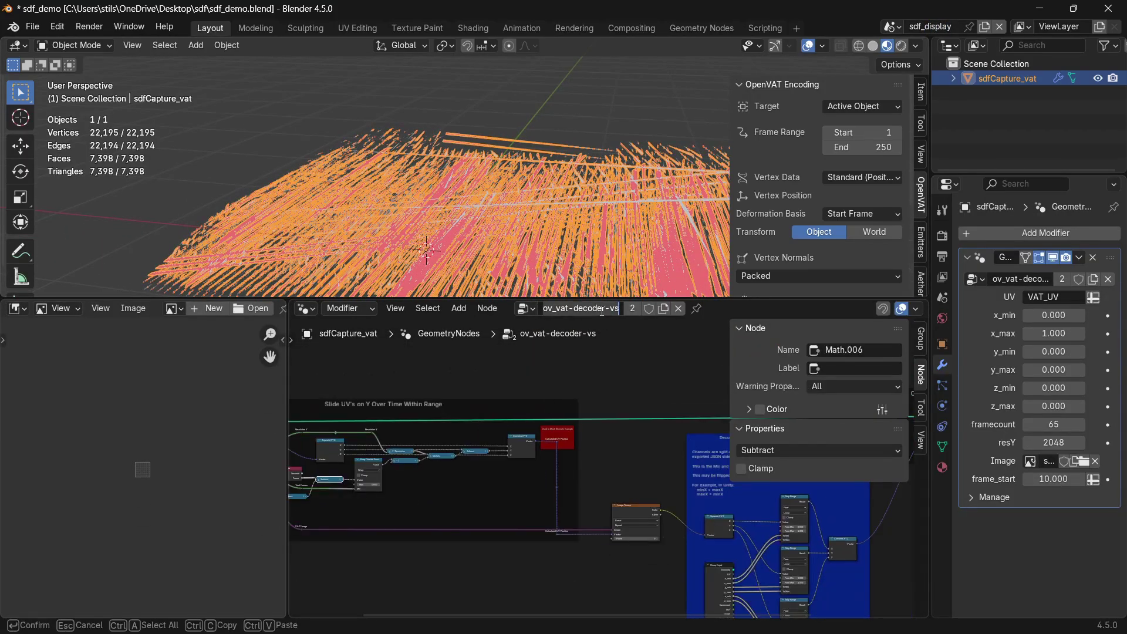
key("Return")
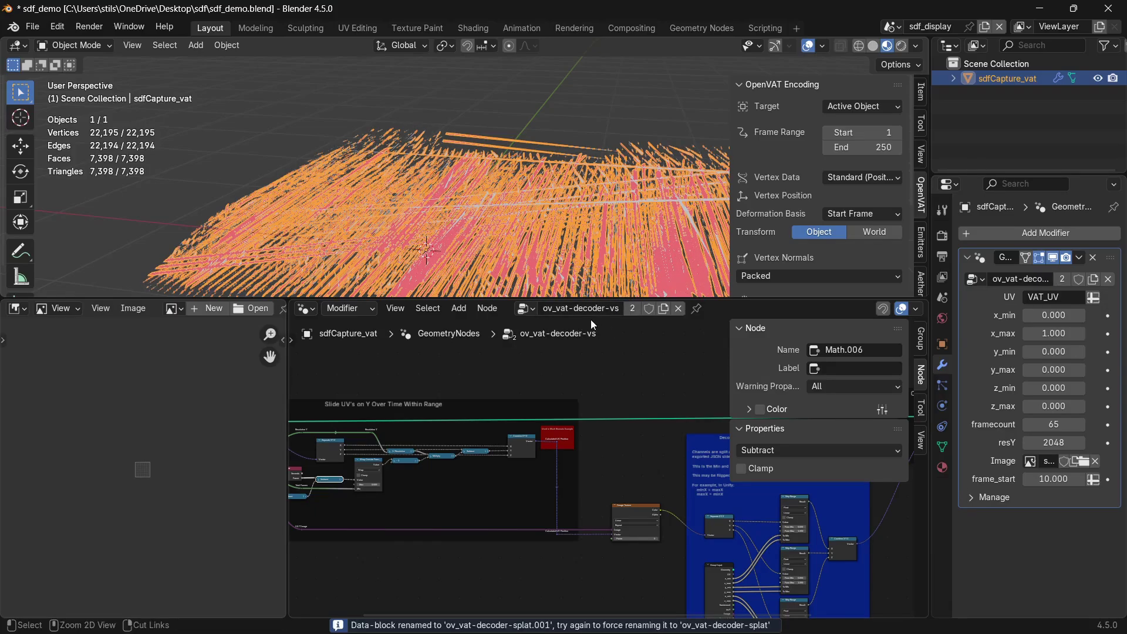
left_click(526, 309)
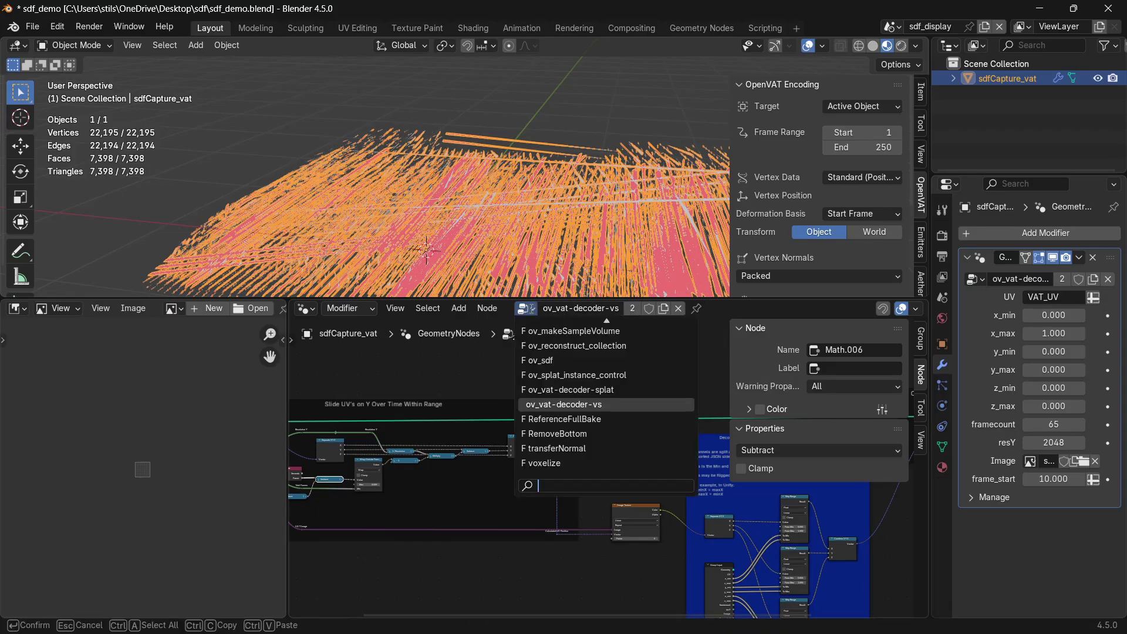
left_click(603, 390)
Step: Clear the default image of the second Image input socket in the ov_vat-decoder-splat group
scroll(656, 447, "up", 3)
middle_click_drag(657, 446, 871, 483)
scroll(544, 477, "up", 4)
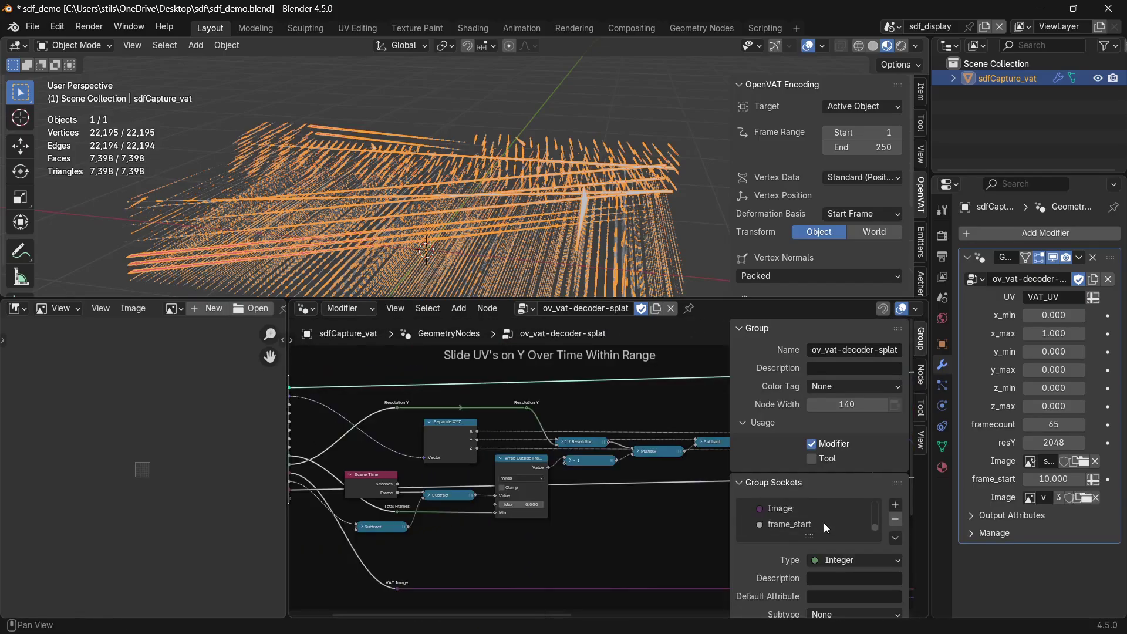
left_click(808, 520)
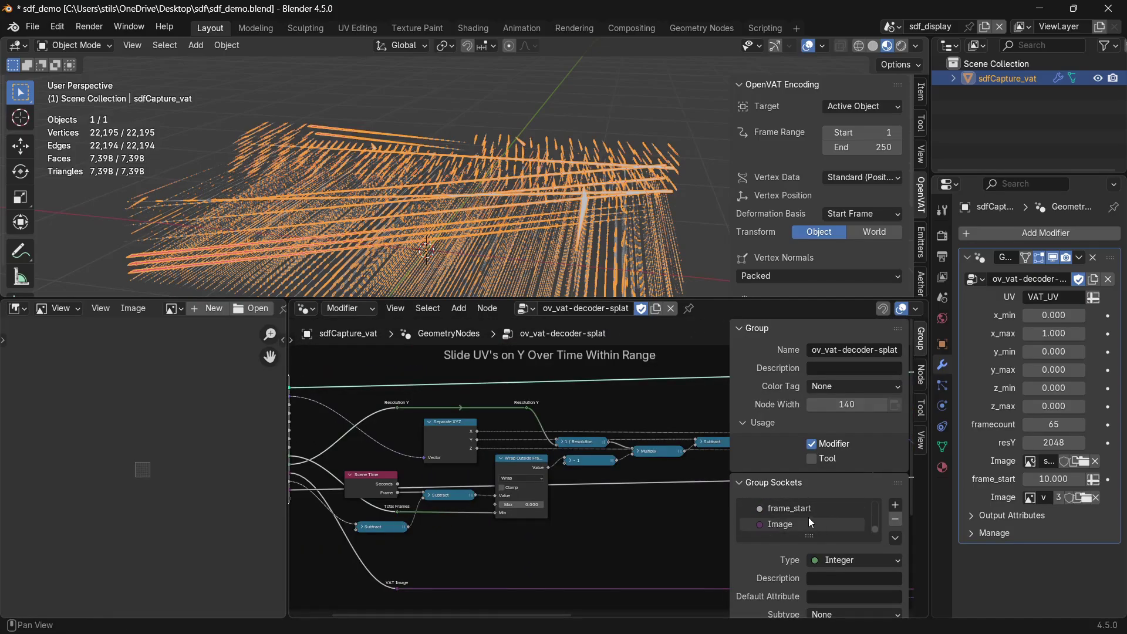
left_click(895, 597)
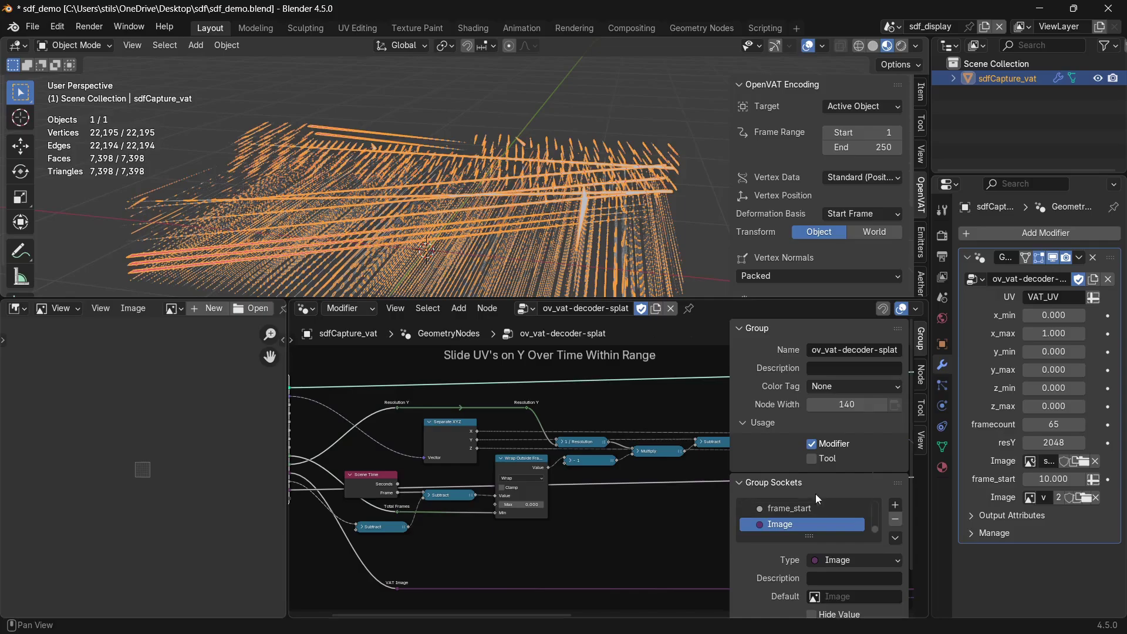
left_click(1030, 498)
Step: Add a second Geometry Nodes modifier to sdfCapture_vat and assign it the existing ov_splat_instance_control node group
left_click(967, 257)
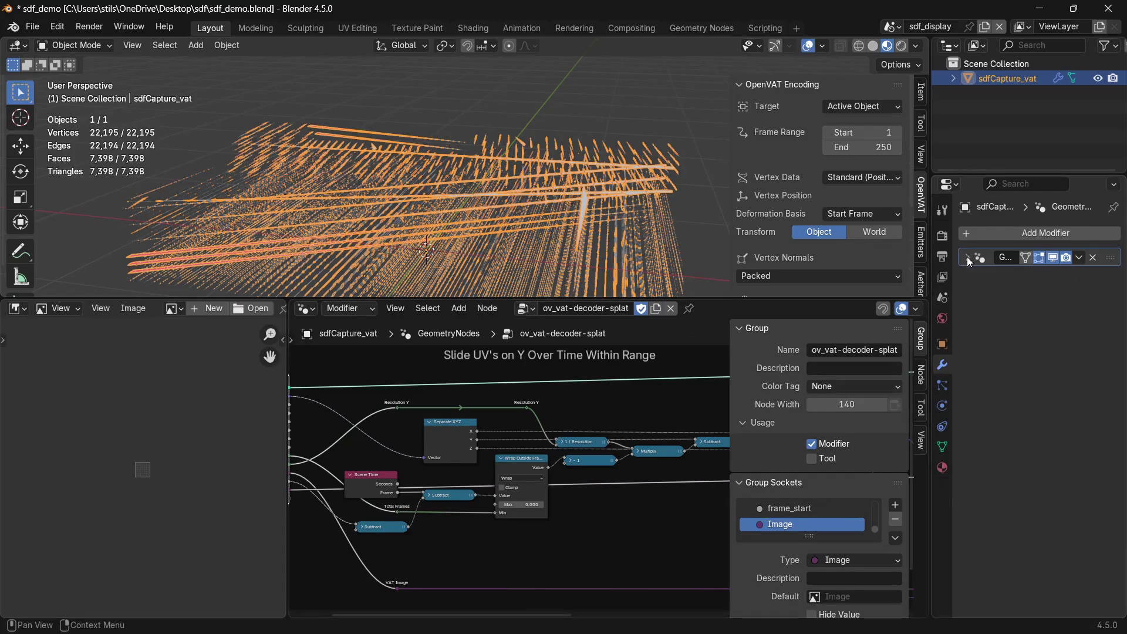
left_click(996, 234)
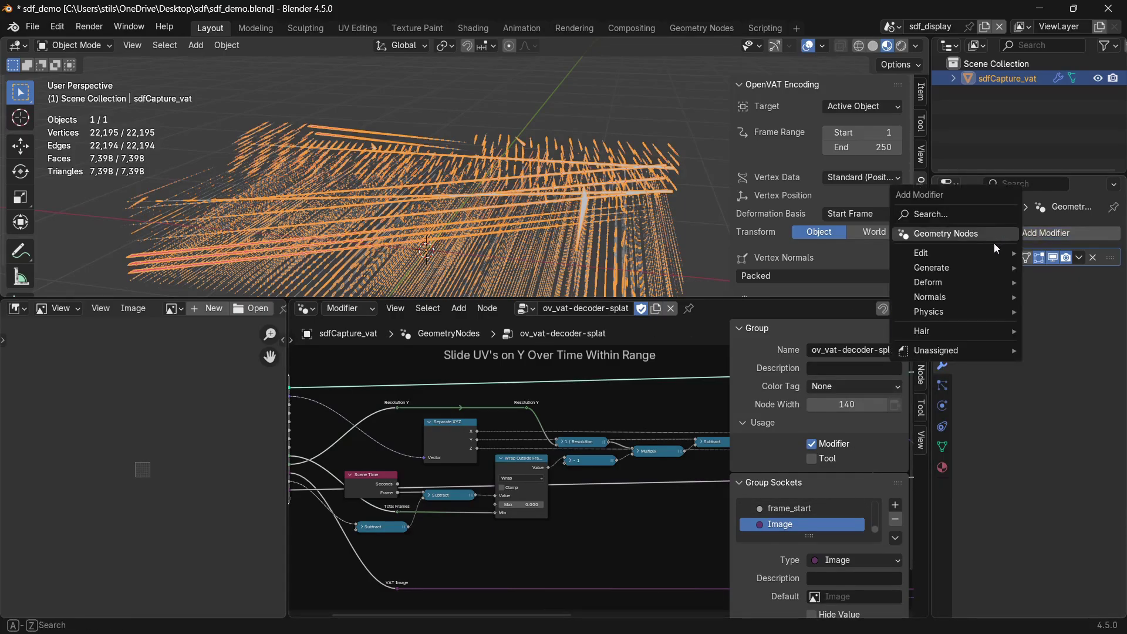
left_click(950, 235)
left_click(975, 297)
left_click(975, 298)
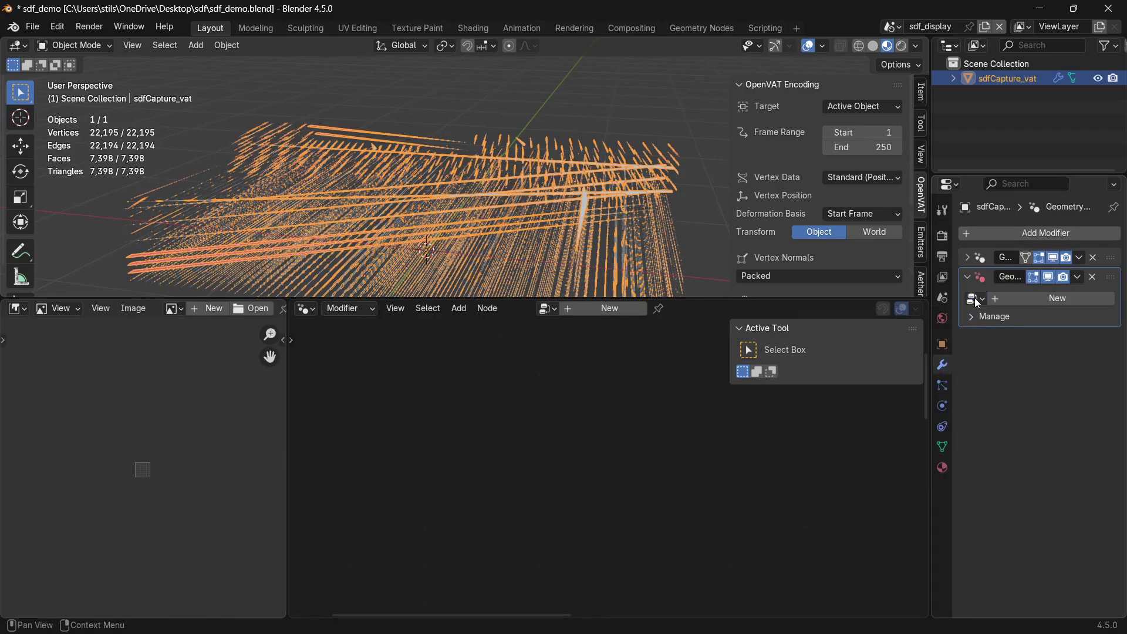
left_click(979, 299)
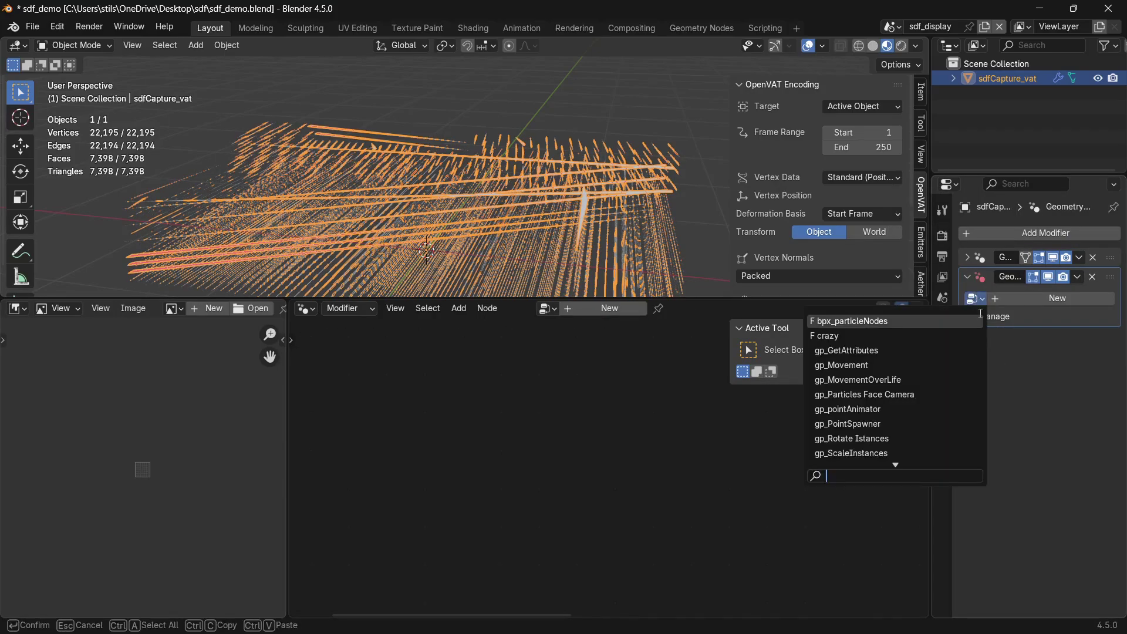
type("spl")
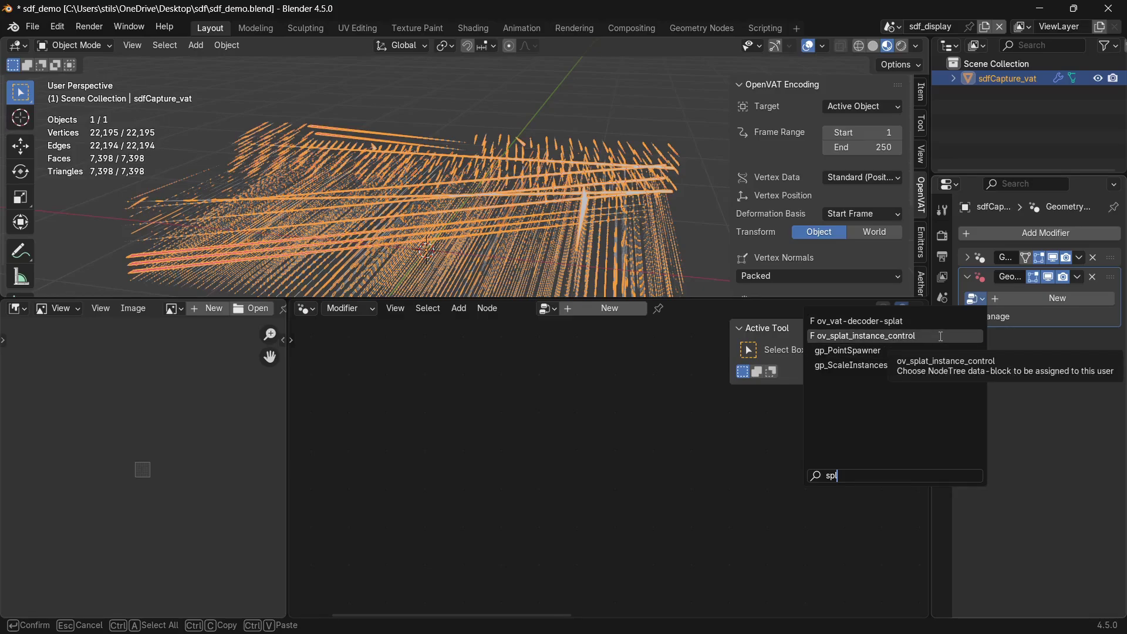
left_click(940, 336)
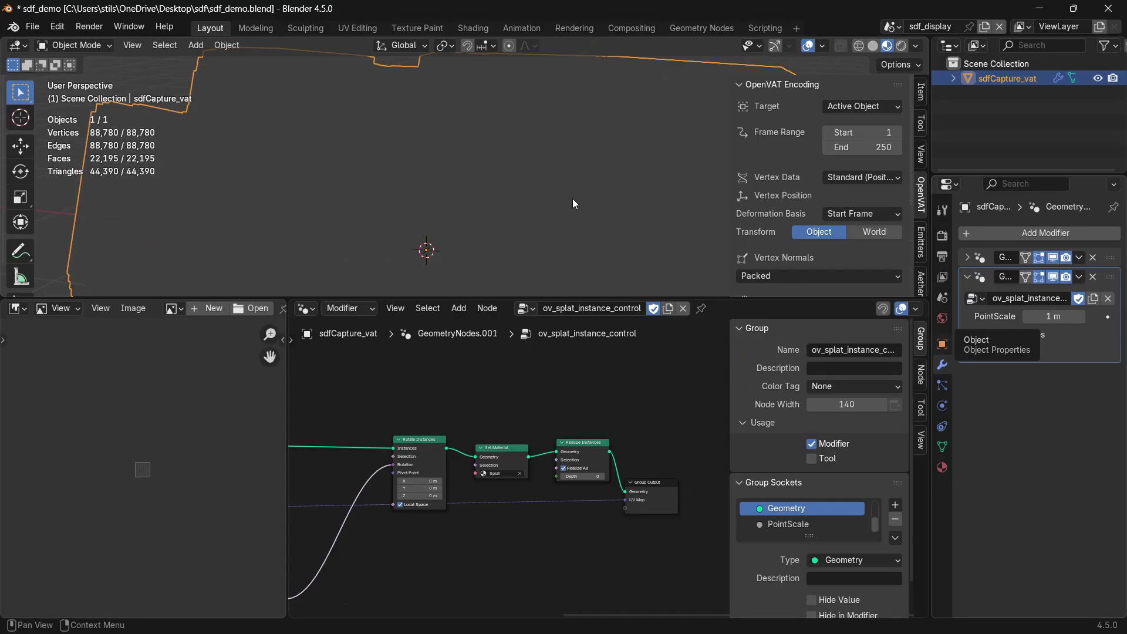
Step: Set the UV Map output attribute of the ov_splat_instance_control modifier to UVMap
scroll(579, 204, "down", 3)
left_click(971, 334)
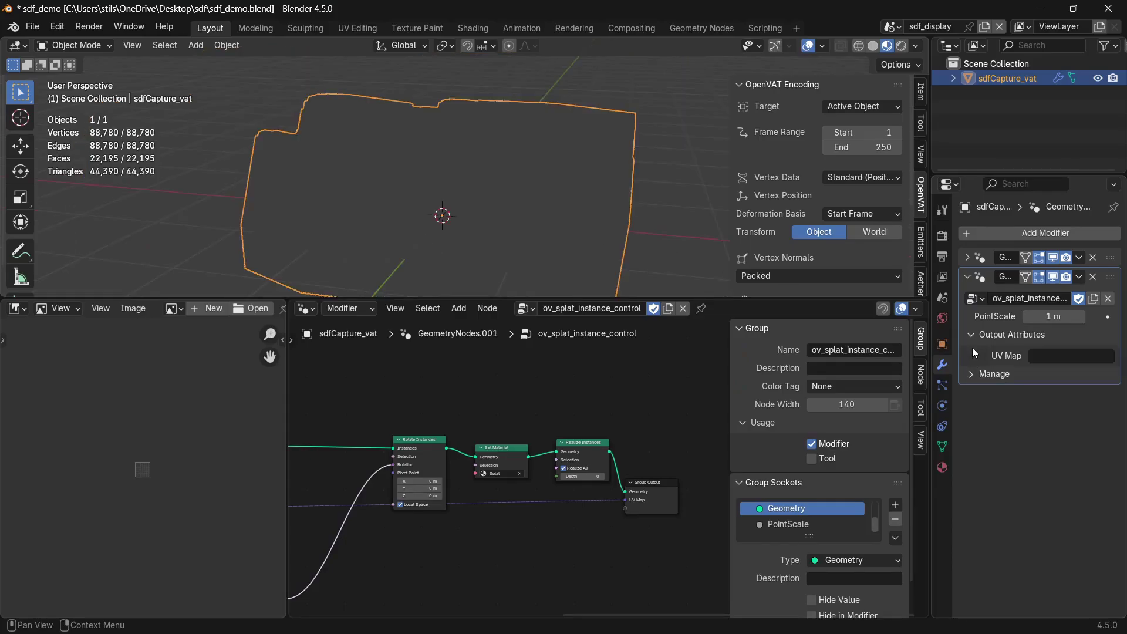
left_click(1052, 356)
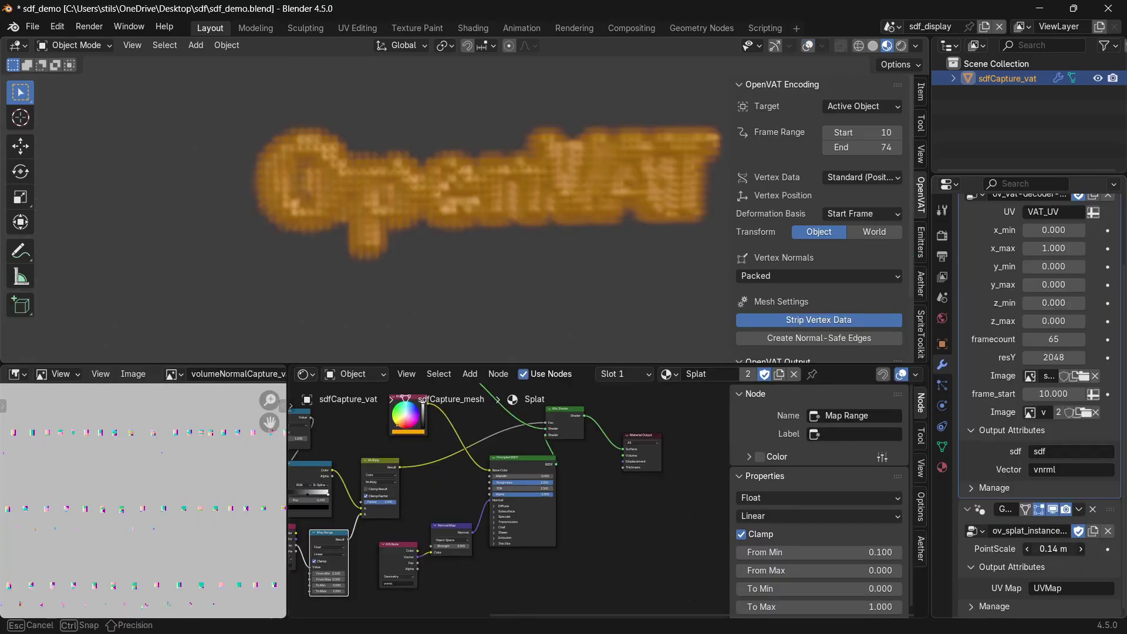
Step: Adjust the splat modifier's PointScale to 0.22 m while previewing the animation from another angle
mouse_move(1054, 548)
left_mouse_down()
mouse_move(1042, 549)
mouse_move(1086, 549)
mouse_move(1050, 549)
left_mouse_up()
scroll(499, 201, "down", 3)
middle_click_drag(506, 214, 534, 238)
key("space")
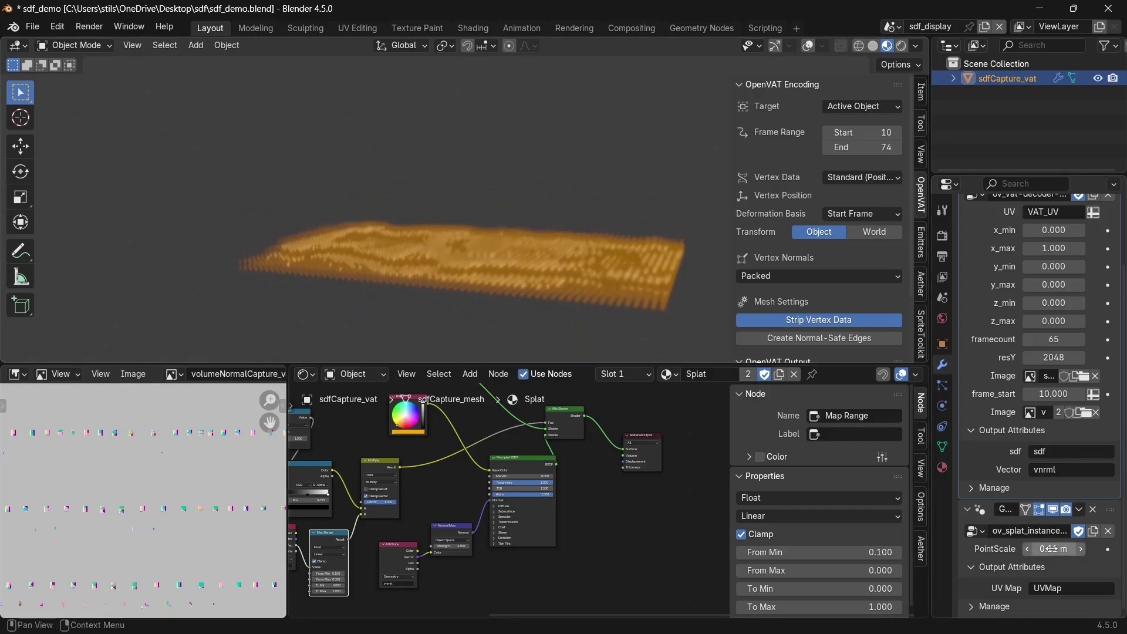
left_click_drag(1051, 549, 1075, 549)
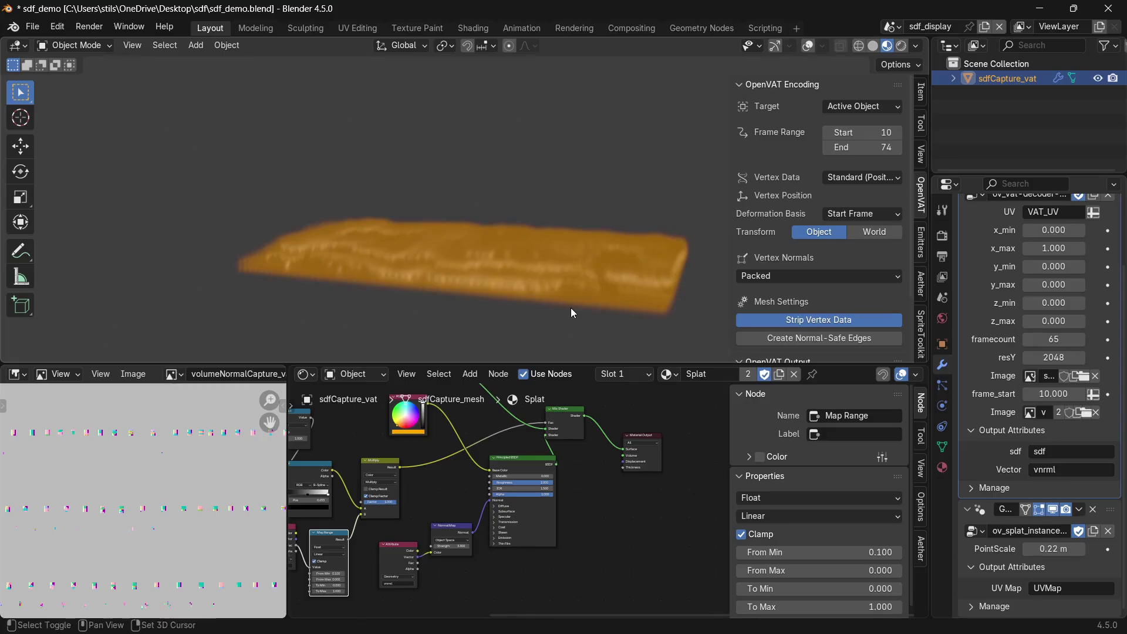
Step: Play the animation in an enlarged 3D viewport and reduce the splat PointScale to 0.12 m
key("space")
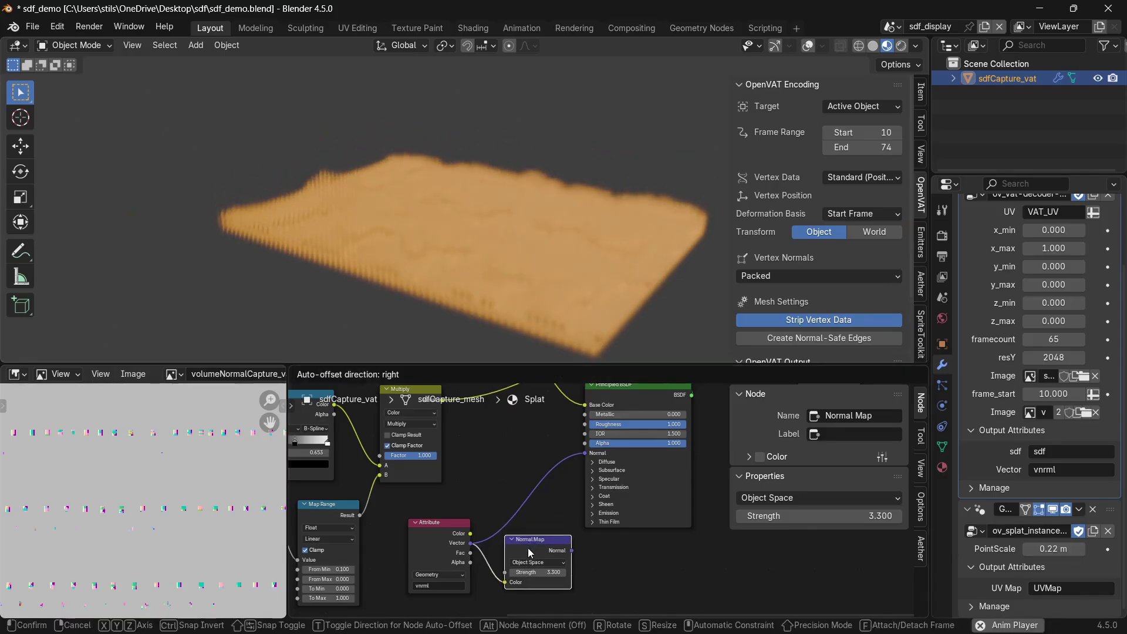
left_click_drag(549, 365, 550, 588)
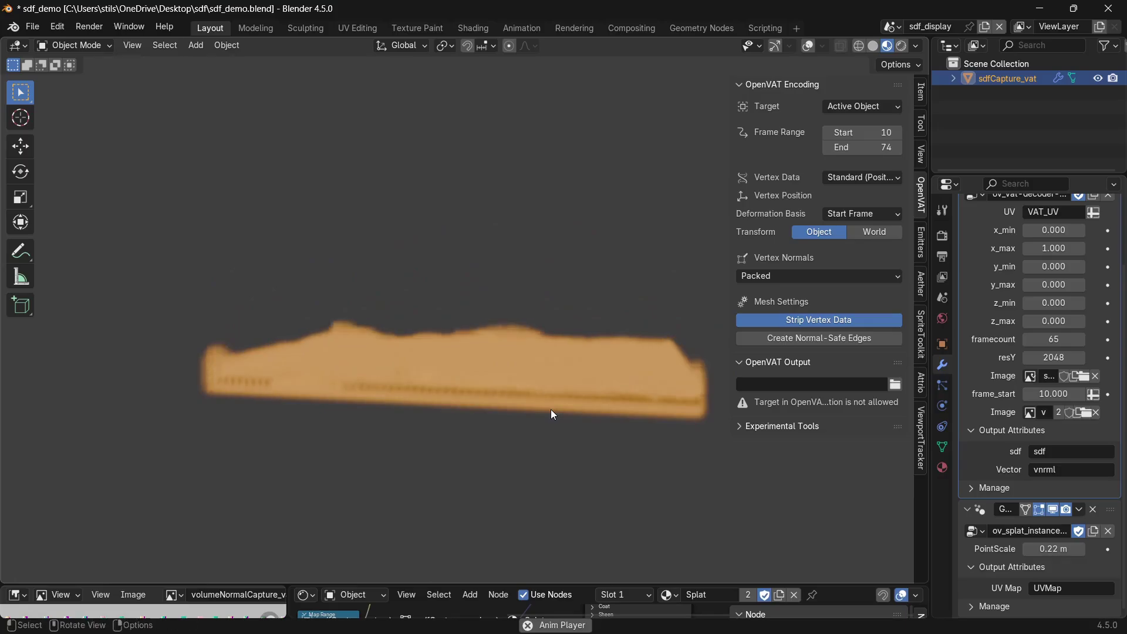
middle_click_drag(551, 409, 701, 460)
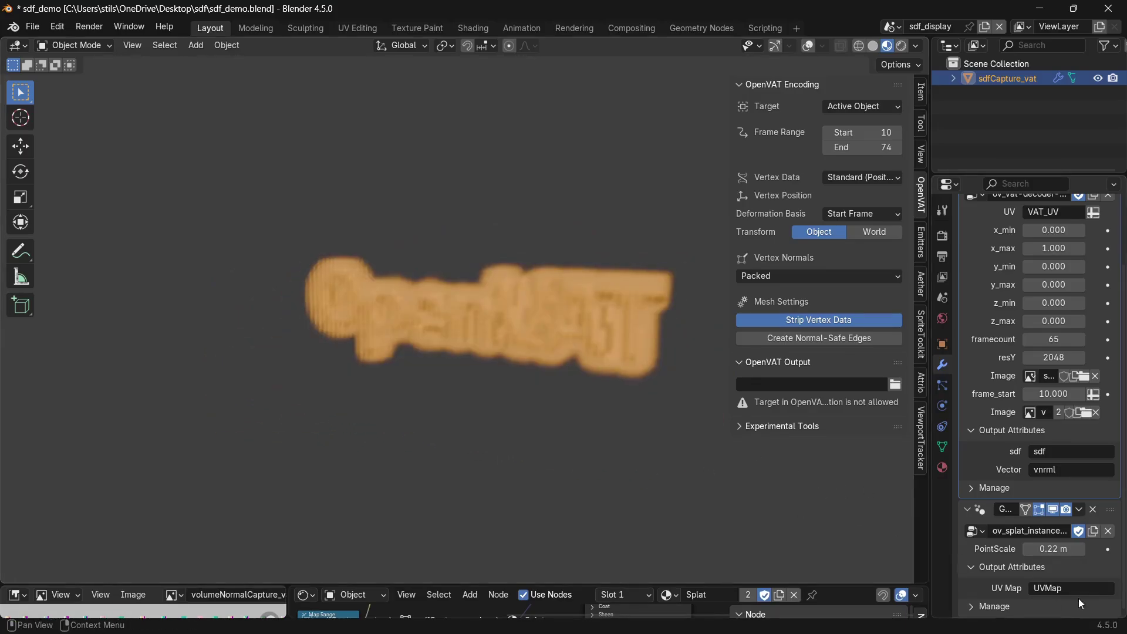
left_click_drag(1053, 549, 1023, 548)
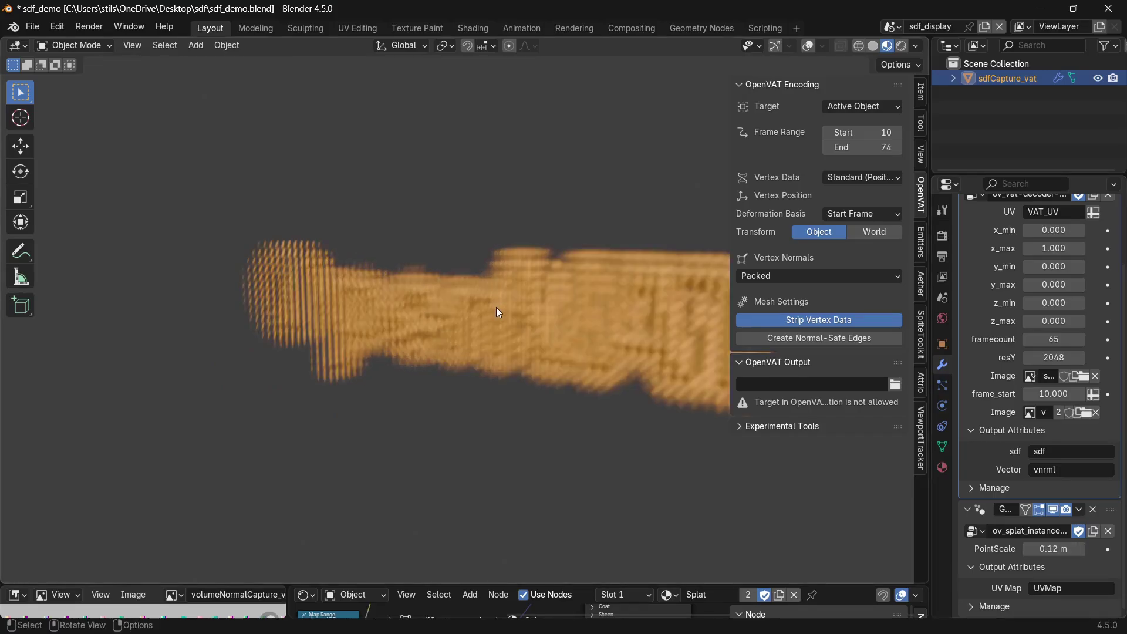
middle_click_drag(445, 347, 799, 332, "shift")
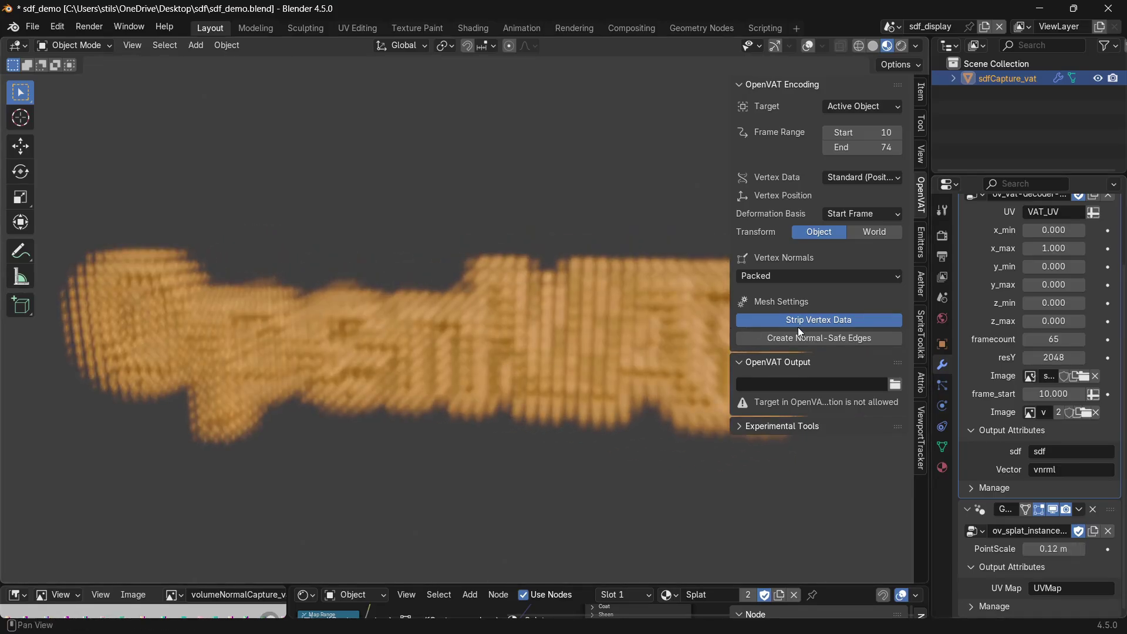
Step: Start the Viewport Camera Tracker in Continuous Timer mode and check the splats while orbiting
left_click(919, 451)
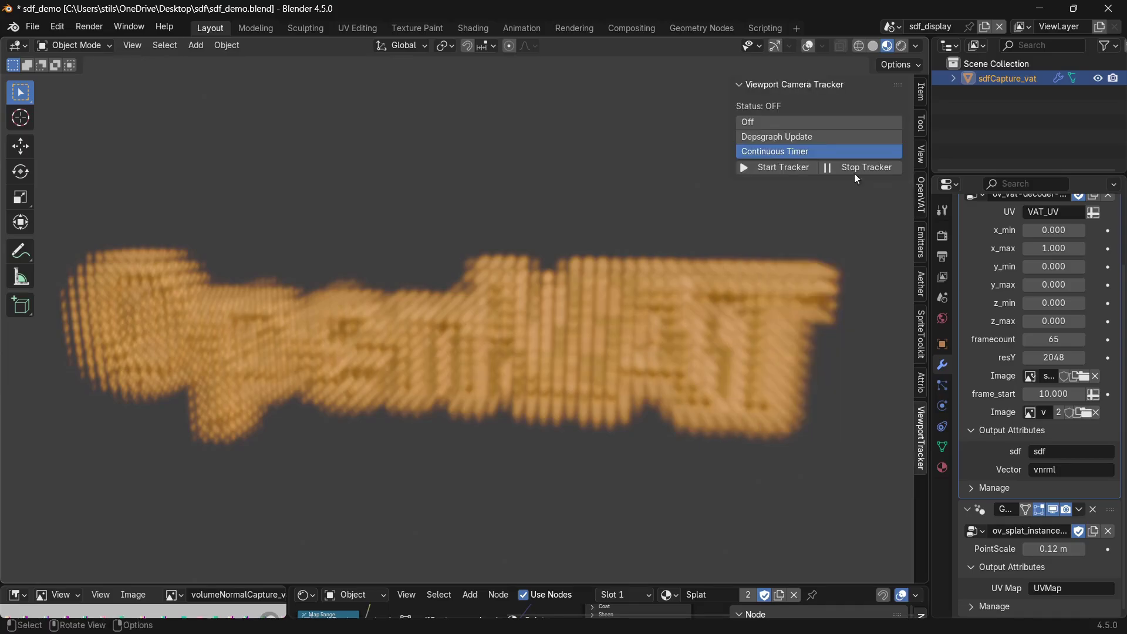
left_click(775, 168)
middle_click_drag(661, 392, 734, 411)
Step: Enlarge the shader editor and set the sdf Map Range node's From Min to 0.0001 and From Max to 0
left_click_drag(520, 586, 528, 385)
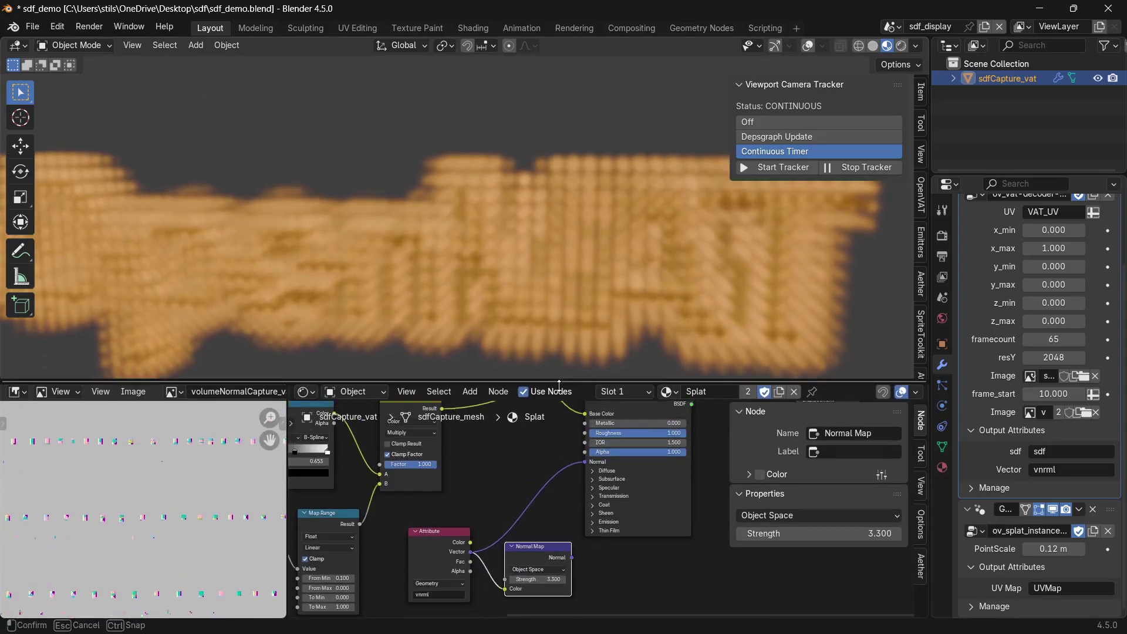
scroll(625, 487, "up", 5)
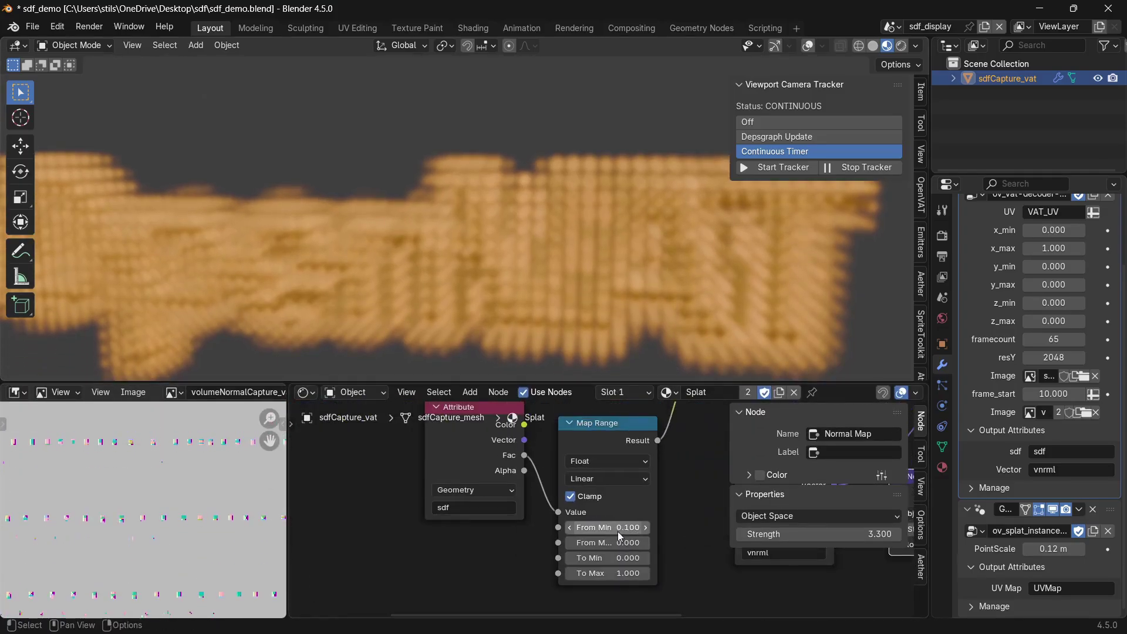
left_click(618, 534)
type(".001")
key("Return")
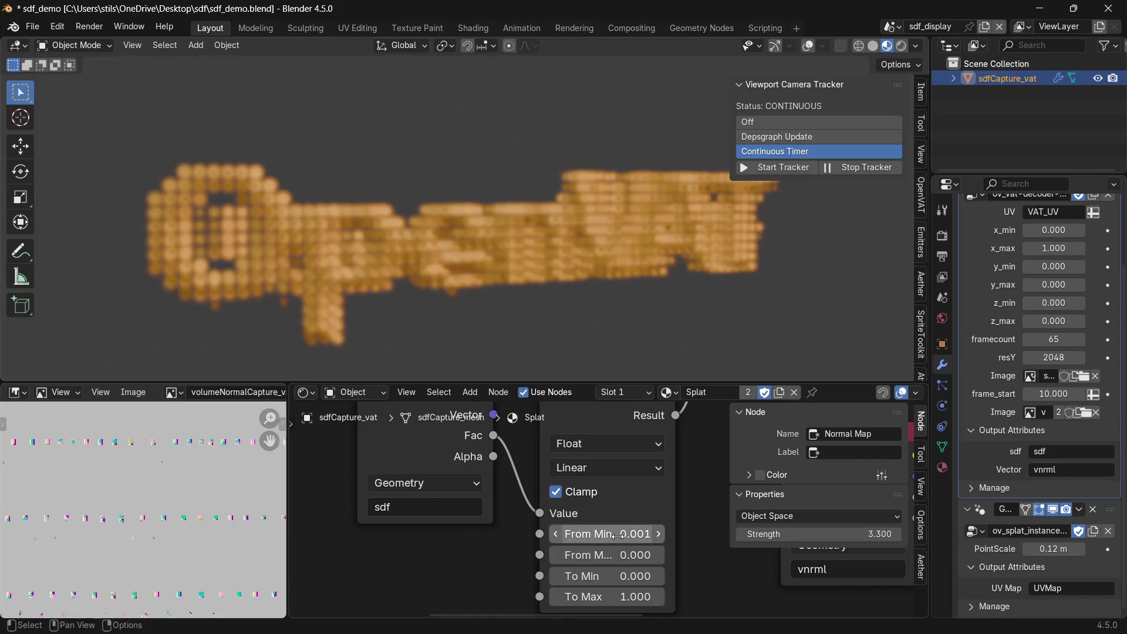
left_click(618, 536)
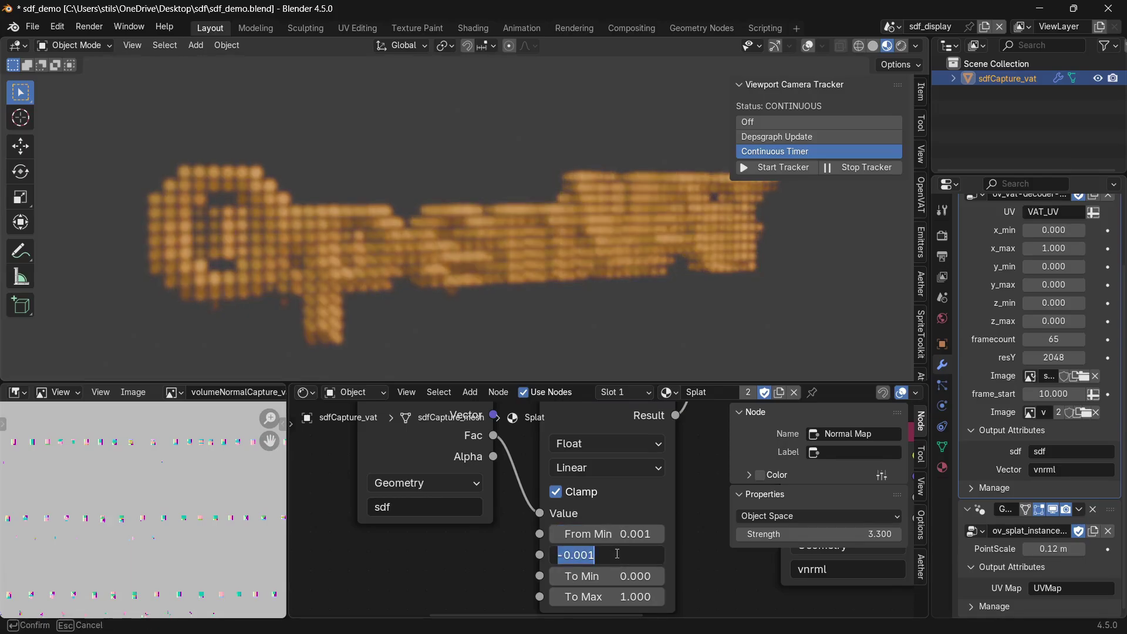
type("0")
key("Return")
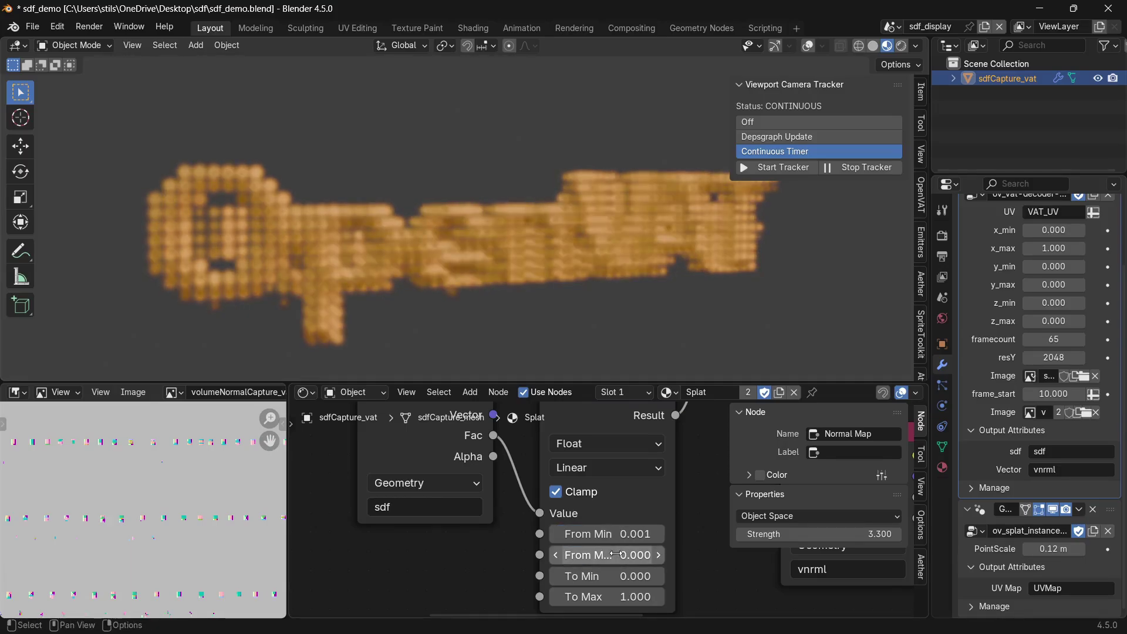
left_click(610, 532)
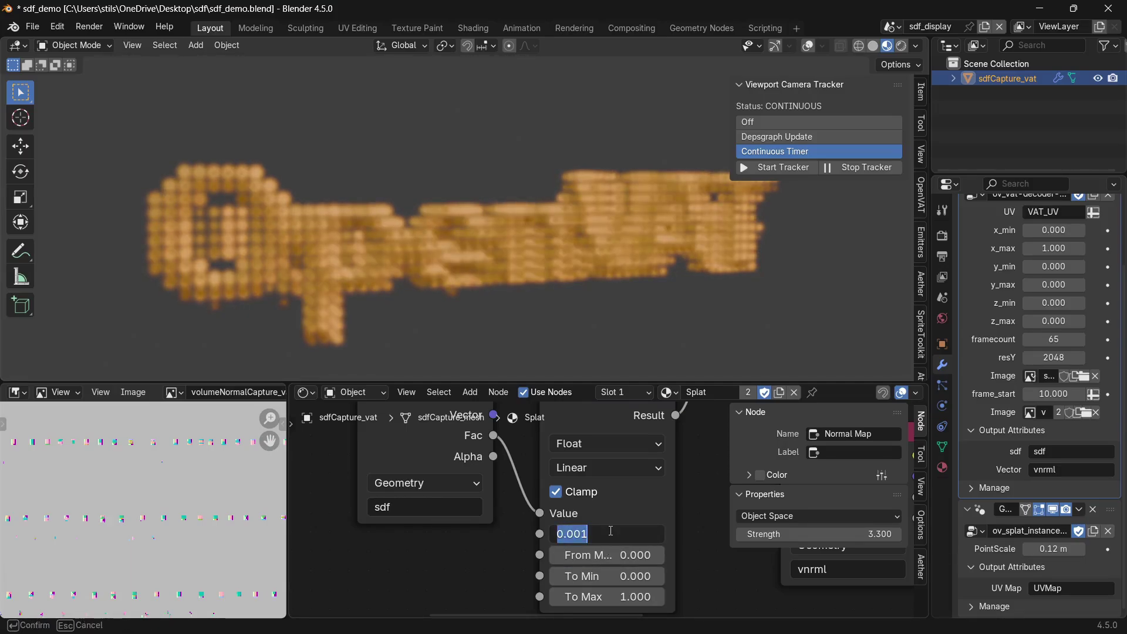
type(".0001")
key("Return")
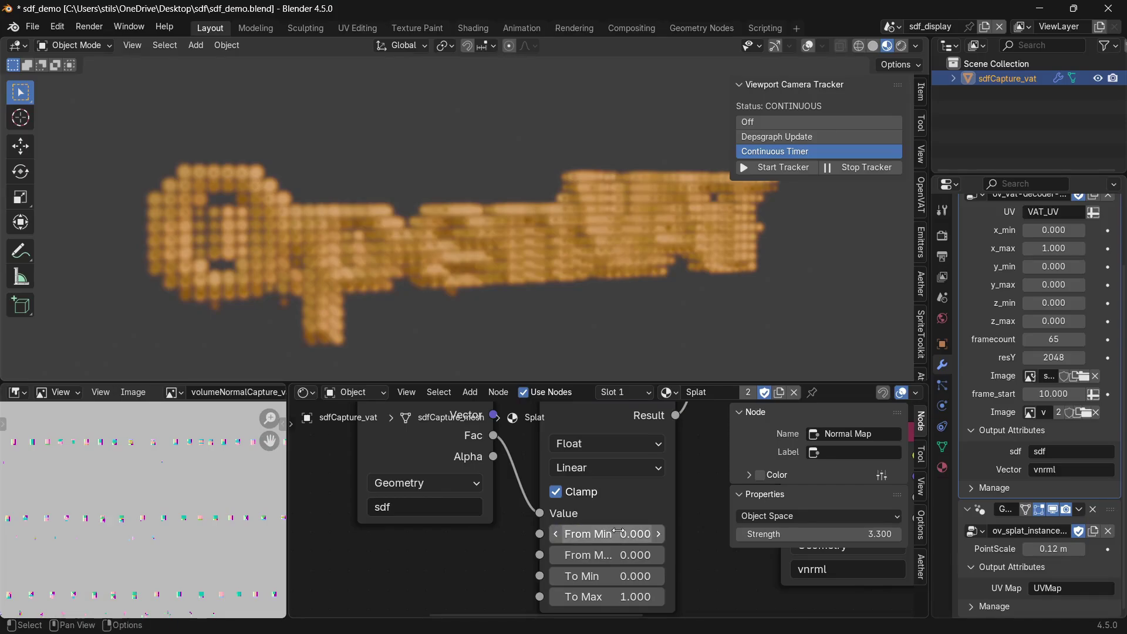
Step: Set the Map Range node's To Min to -0.1 and check the splats in the viewport
scroll(628, 590, "down", 1)
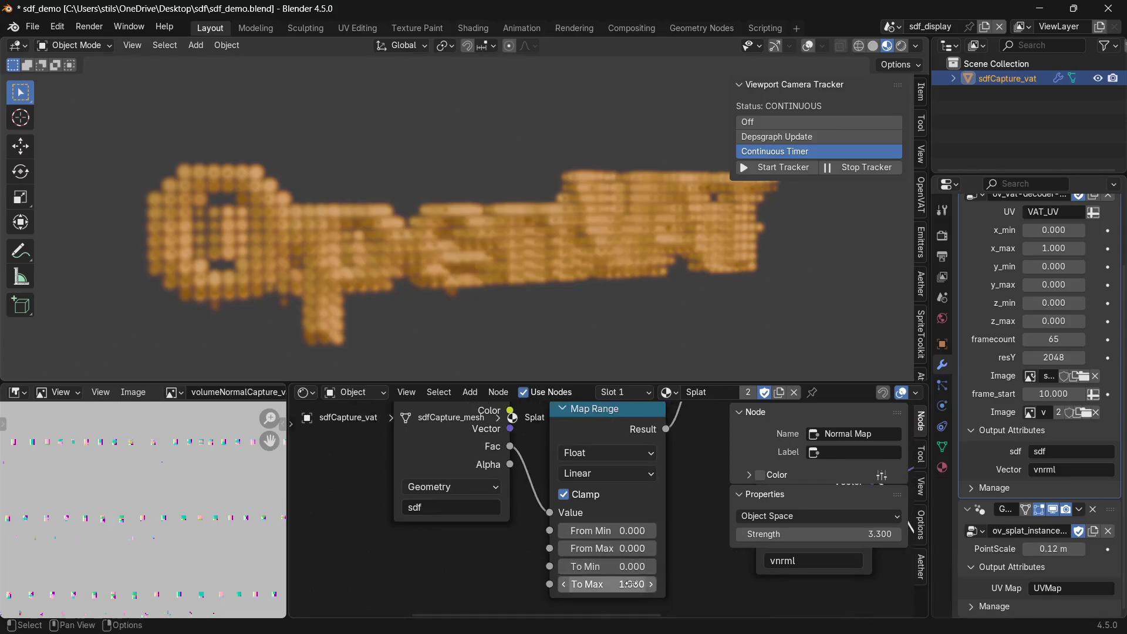
left_click_drag(632, 584, 636, 531)
middle_click_drag(543, 252, 514, 268)
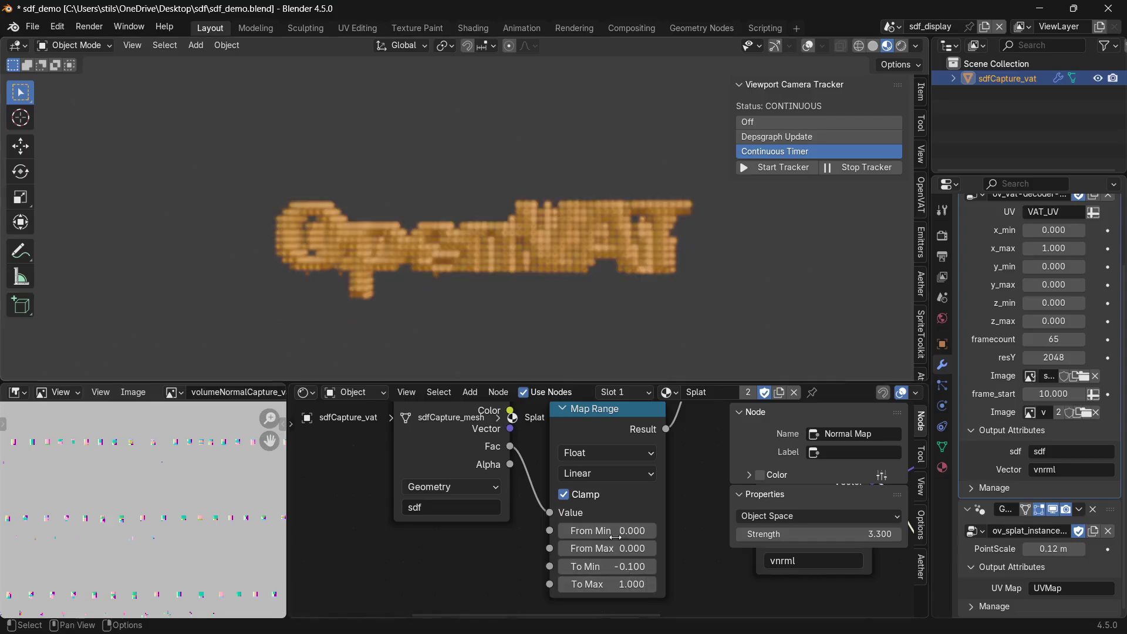
Step: Turn off Clamp on the Map Range node and set its From Min to 0.01
left_click(566, 498)
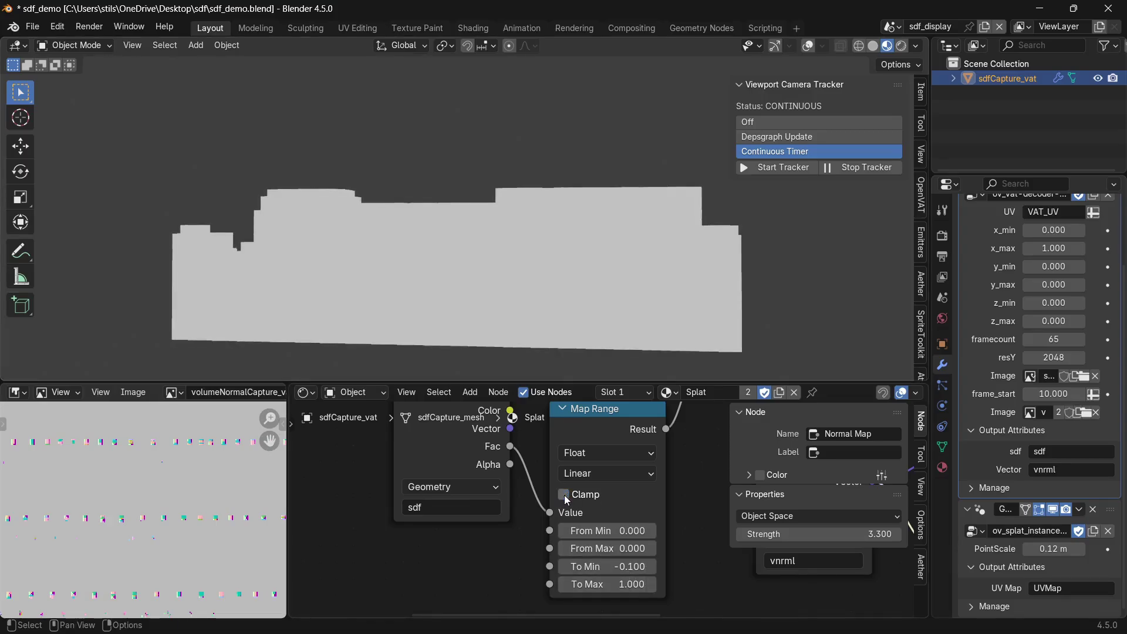
left_click(607, 531)
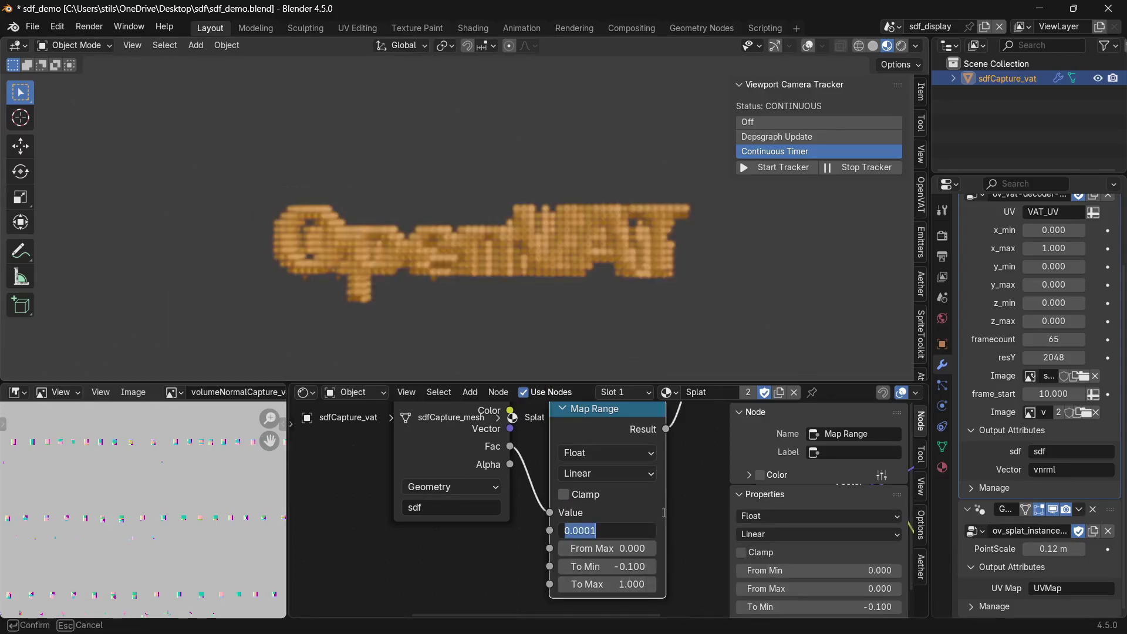
type(".01")
key("Return")
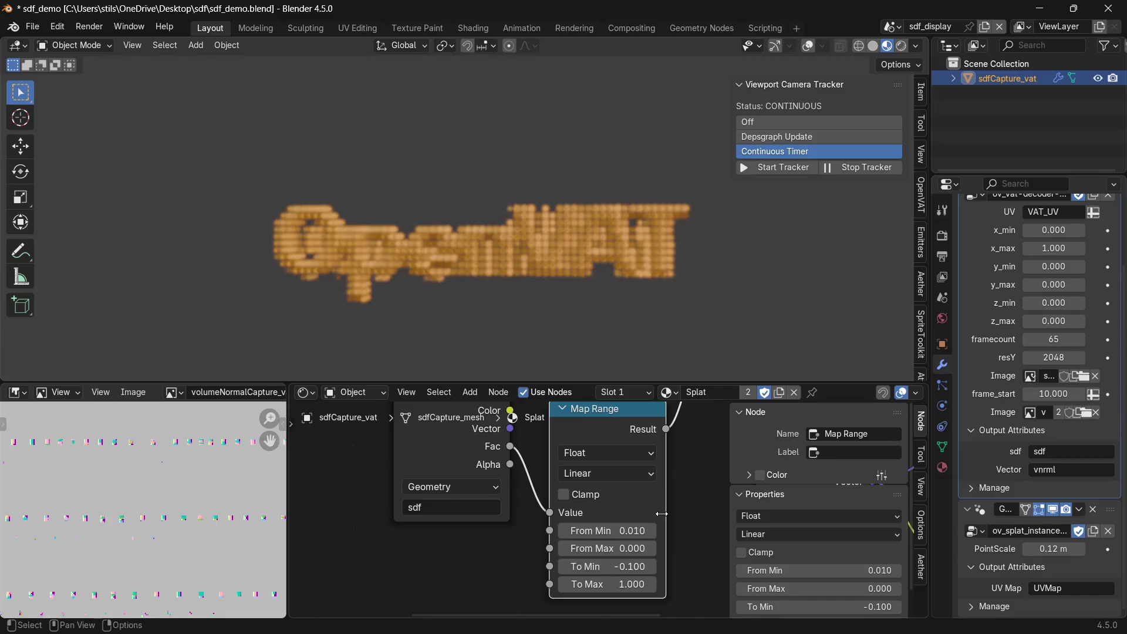
Step: Set the Map Range node's From Min to 0.001 and the splat PointScale to 0.09 m
scroll(663, 520, "down", 2)
left_click_drag(1054, 549, 1036, 549)
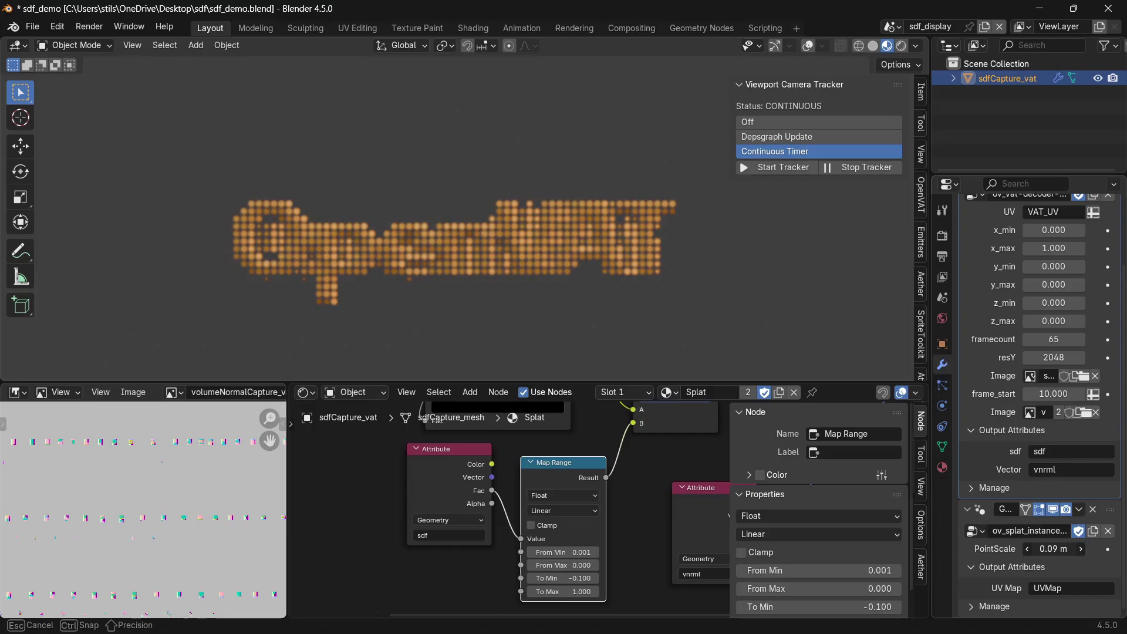
Step: Play the animation and change the Splat material's RGB node color to blue
key("space")
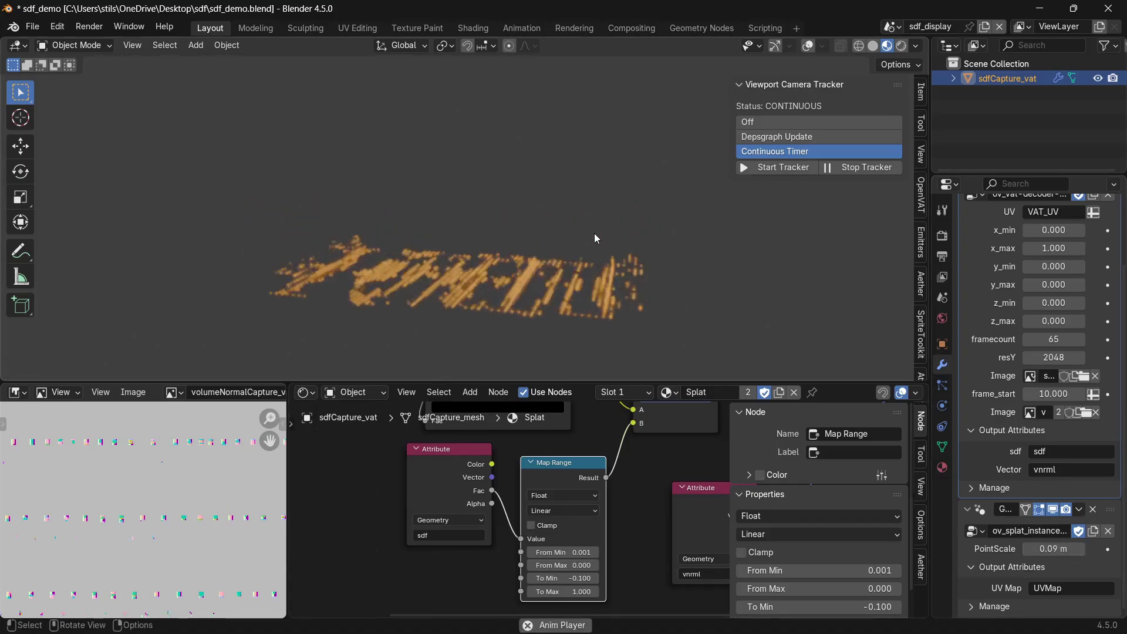
middle_click_drag(589, 264, 505, 317)
middle_click_drag(446, 470, 383, 524)
left_click(468, 467)
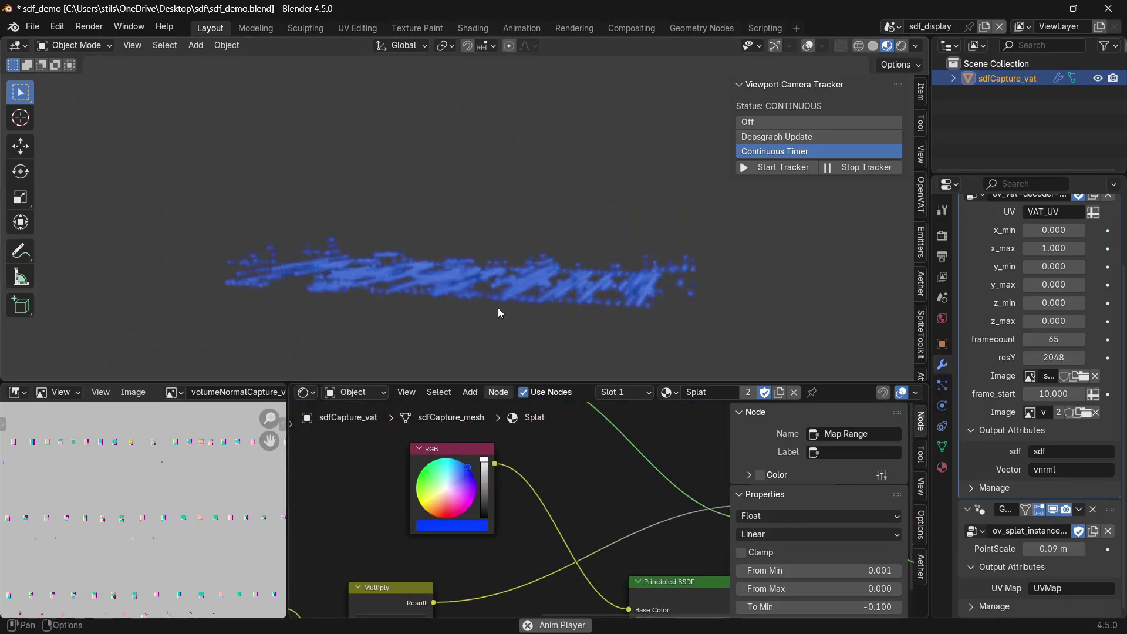
mouse_move(498, 308)
middle_mouse_down()
mouse_move(473, 215)
mouse_move(476, 269)
mouse_move(502, 282)
mouse_move(493, 299)
middle_mouse_up()
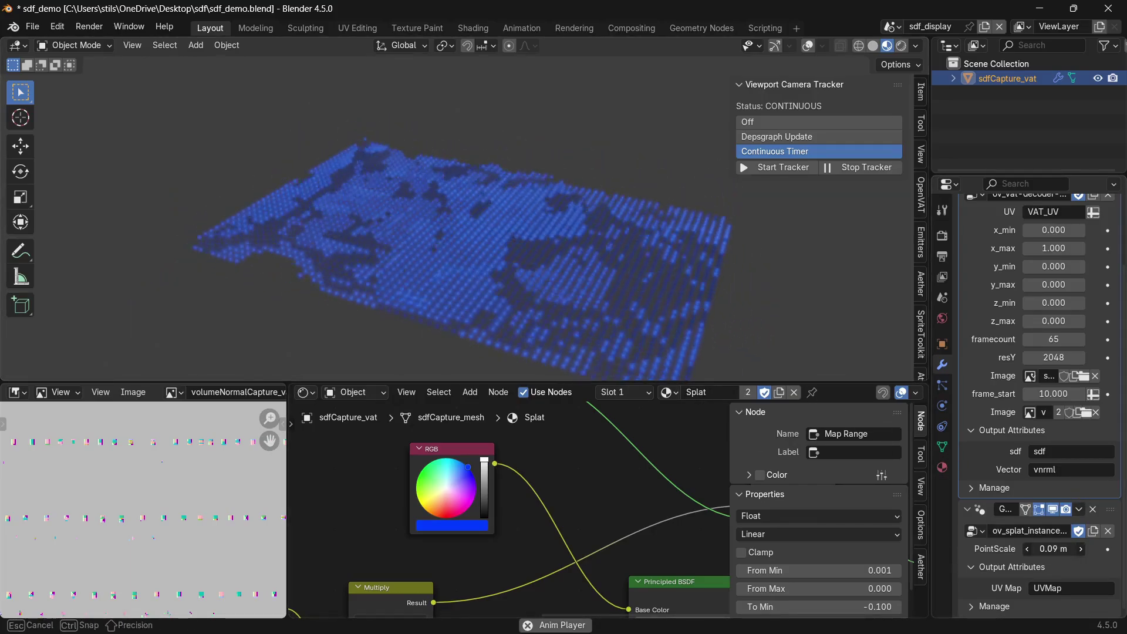
Step: Increase the splat instances' PointScale to 0.31 m so neighbouring splats blend into a continuous surface
left_click_drag(1054, 549, 1119, 549)
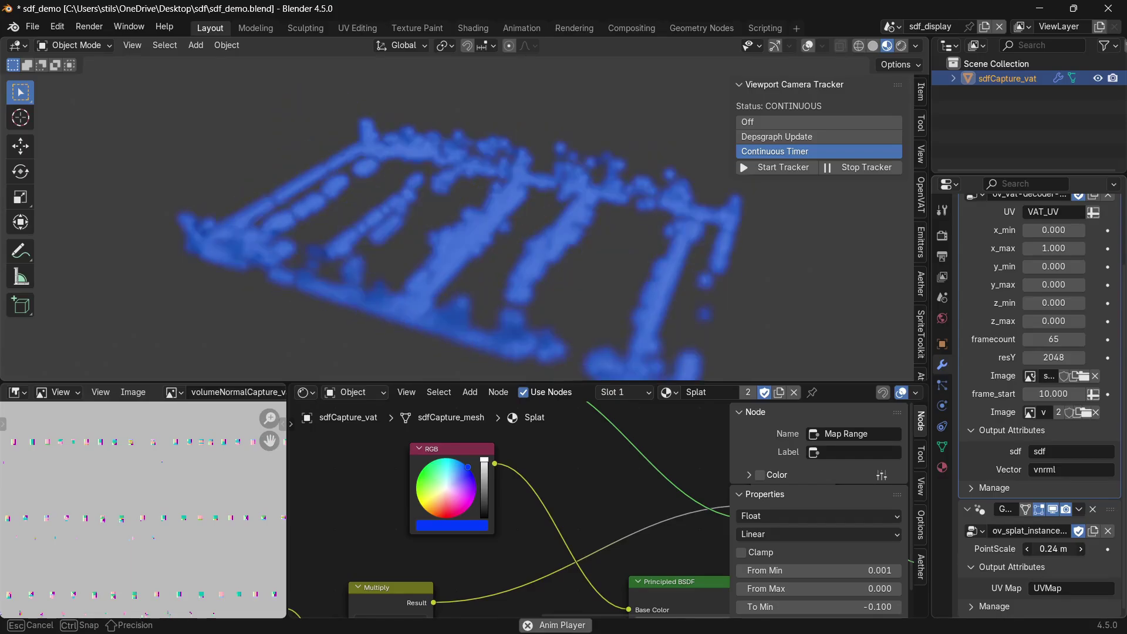
left_click_drag(1054, 548, 1066, 549)
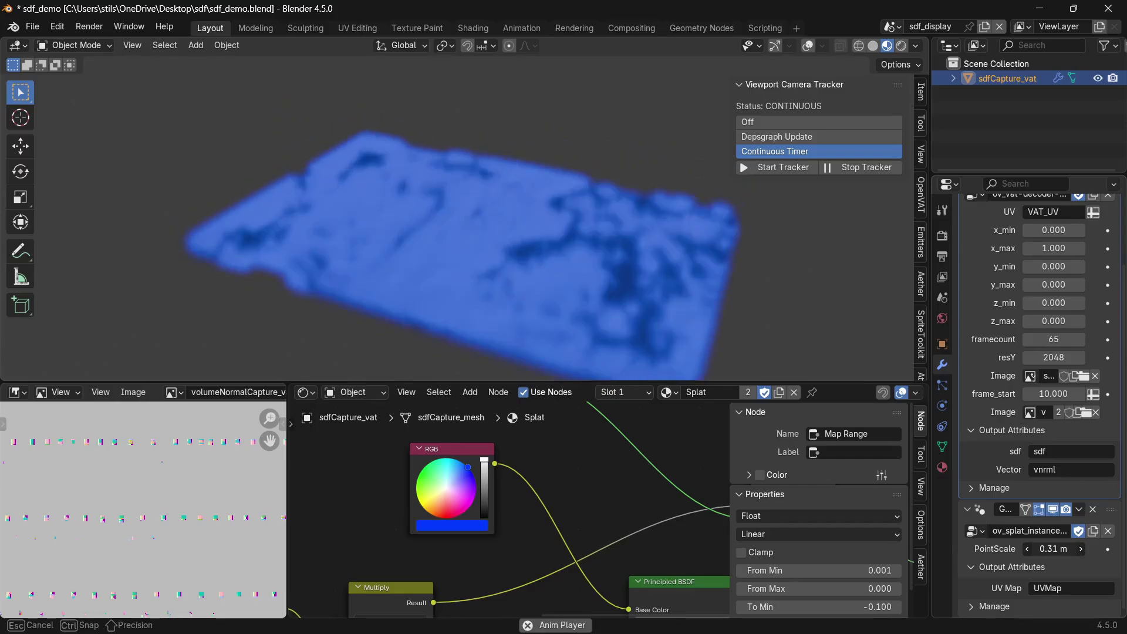
middle_click_drag(485, 280, 439, 251)
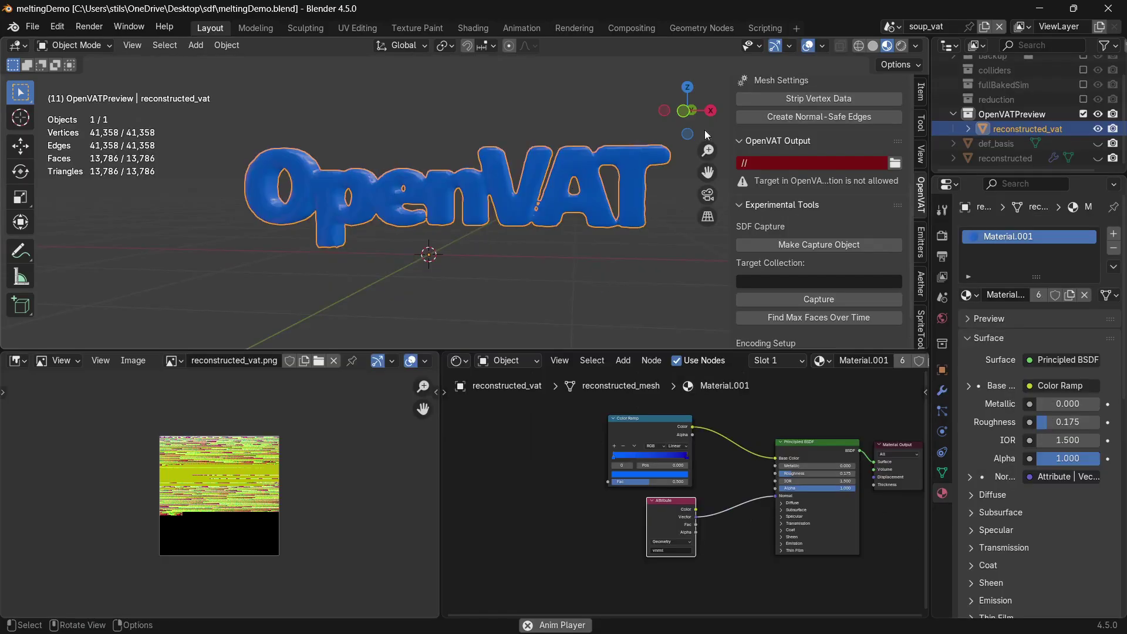
Step: Switch the melting demo file to the soup_display scene and view the animated reconstructed_vat mesh from several angles
left_click(890, 26)
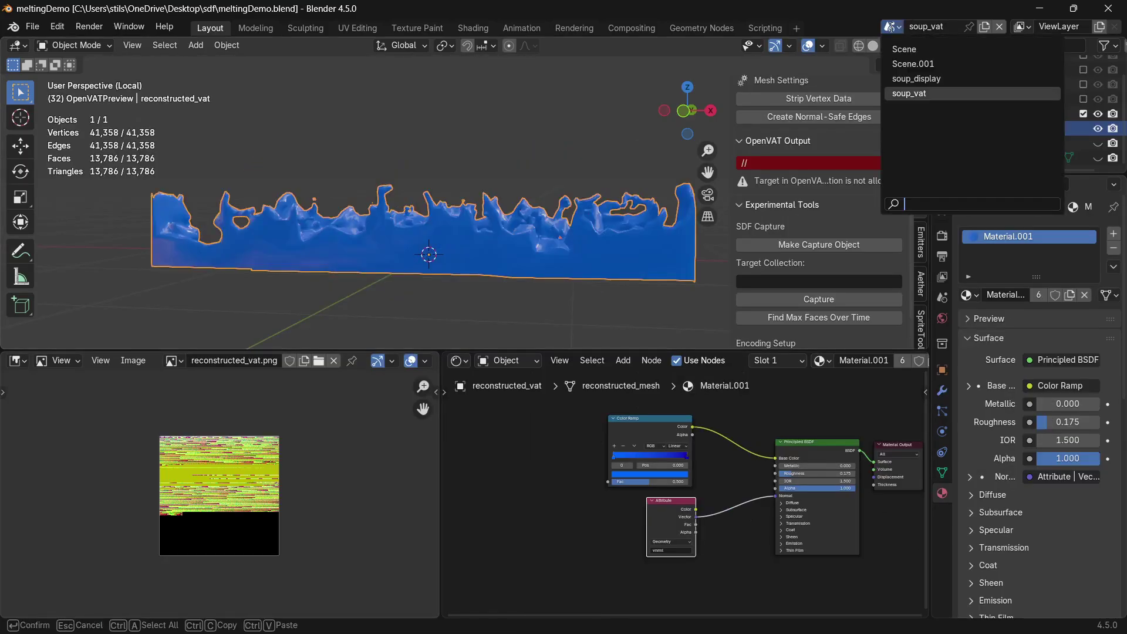
left_click(931, 79)
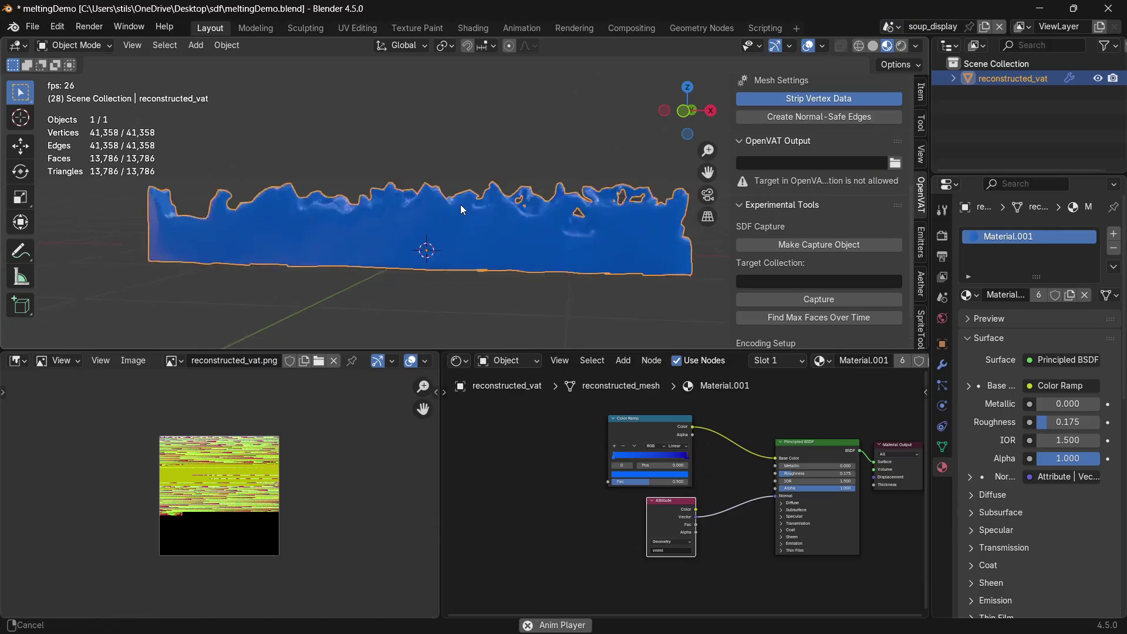
middle_click_drag(460, 204, 503, 239)
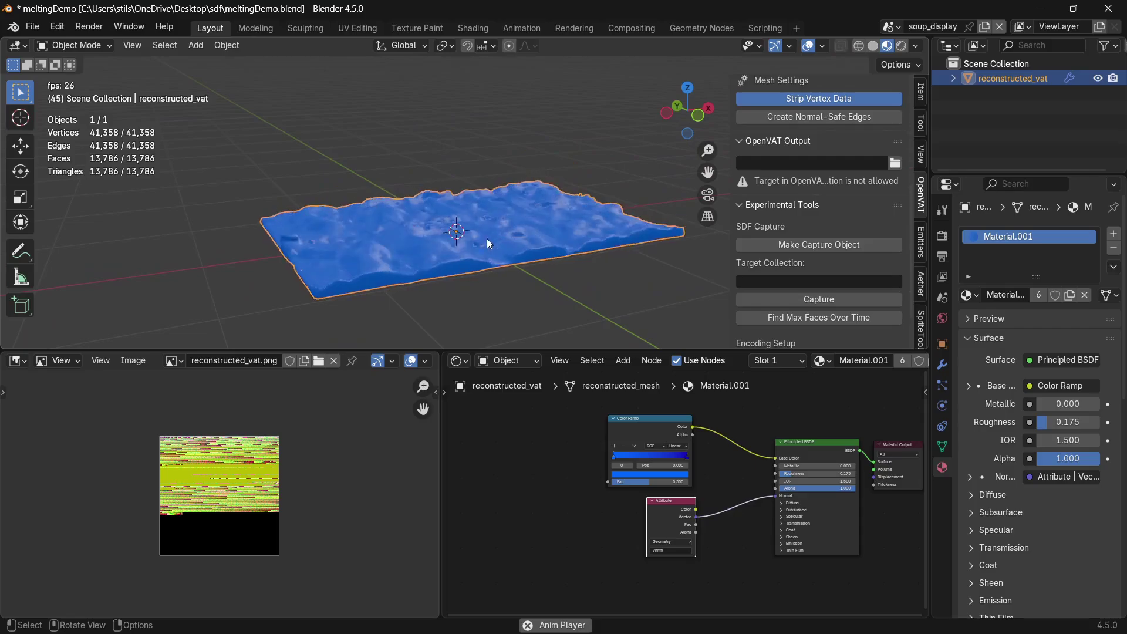
mouse_move(483, 250)
middle_mouse_down()
mouse_move(539, 249)
mouse_move(468, 242)
middle_mouse_up()
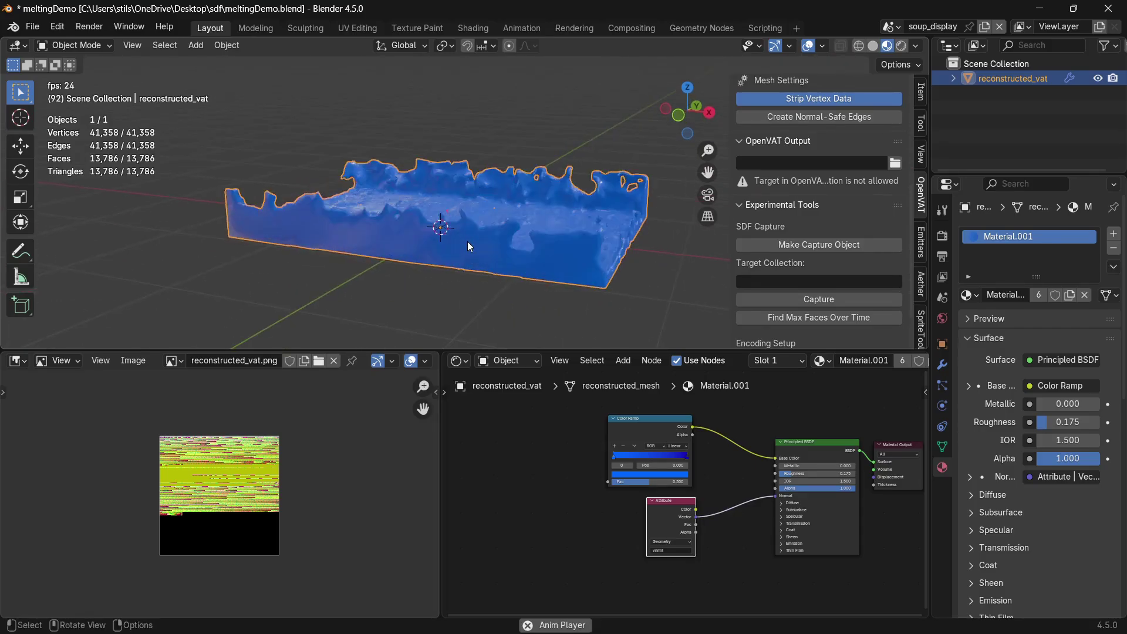
Step: Maximize the 3D viewport and hide its gizmos and overlays for an unobstructed view of the animated mesh
key("ctrl+space")
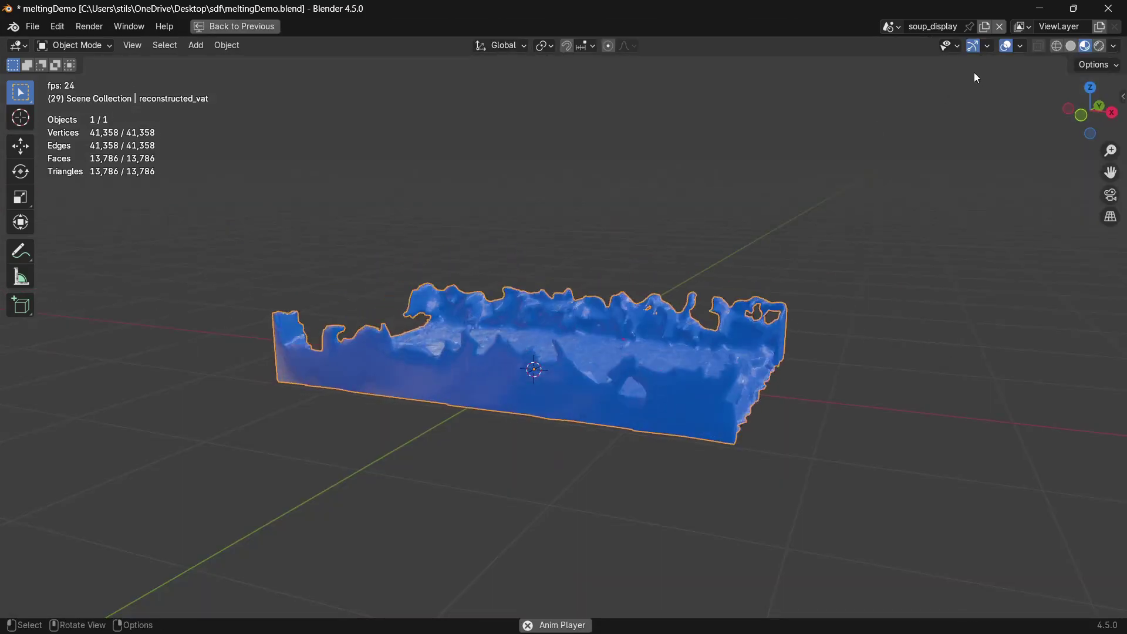
left_click(973, 45)
middle_click_drag(619, 289, 643, 357)
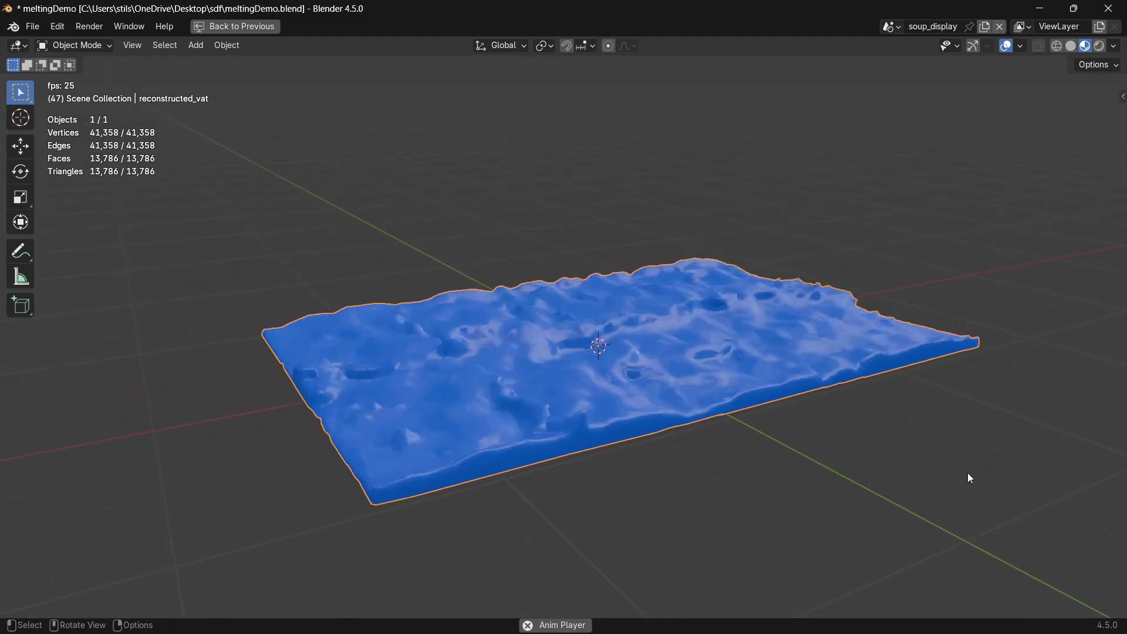
left_click(1006, 46)
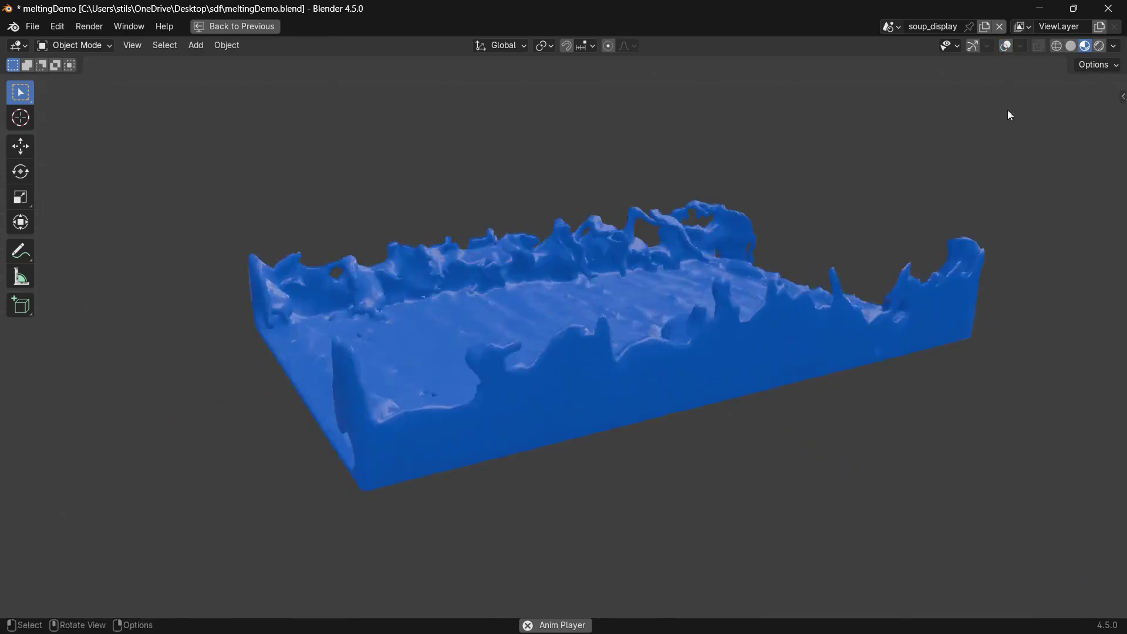
Step: Examine the playing fluid surface from other angles and restore the full workspace layout
middle_click_drag(1056, 386, 324, 375)
scroll(634, 336, "down", 3)
middle_click_drag(654, 332, 645, 352, "shift")
mouse_move(645, 353)
middle_mouse_down()
mouse_move(631, 335)
mouse_move(637, 375)
mouse_move(640, 325)
mouse_move(654, 395)
mouse_move(671, 270)
mouse_move(661, 320)
mouse_move(640, 342)
mouse_move(645, 374)
mouse_move(619, 393)
mouse_move(722, 368)
mouse_move(714, 345)
mouse_move(657, 360)
mouse_move(665, 375)
mouse_move(656, 335)
mouse_move(649, 368)
mouse_move(624, 368)
mouse_move(651, 380)
mouse_move(670, 364)
mouse_move(863, 353)
mouse_move(828, 364)
mouse_move(637, 365)
mouse_move(655, 365)
middle_mouse_up()
key("ctrl+space")
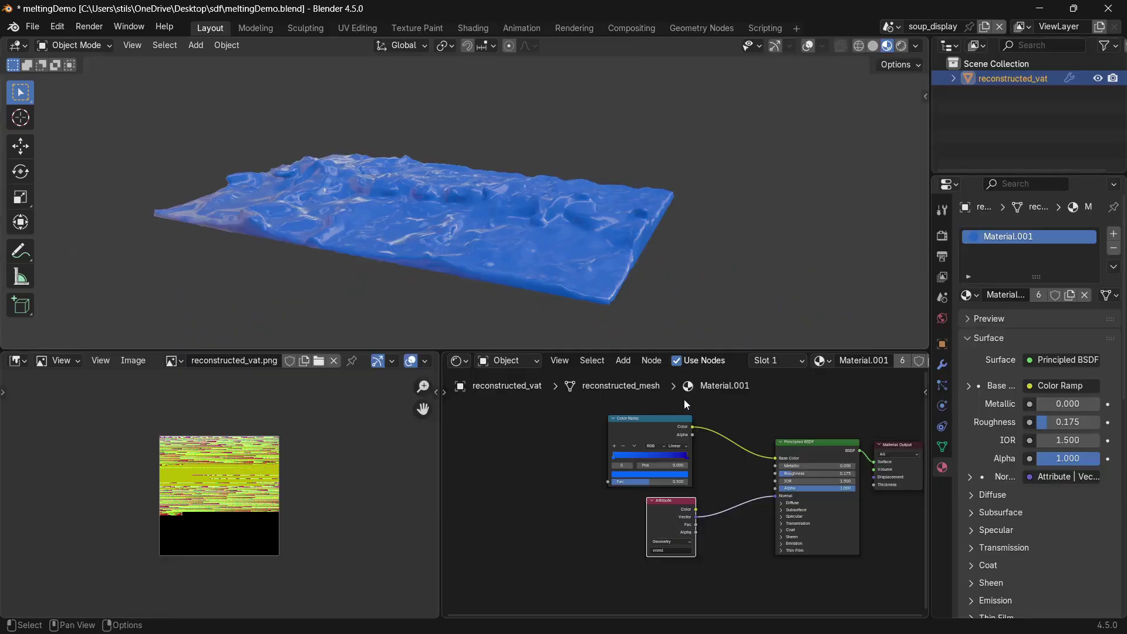
Step: Switch to the Unity editor, run the test scene in Play mode, and bring back the Scene view
left_click(823, 618)
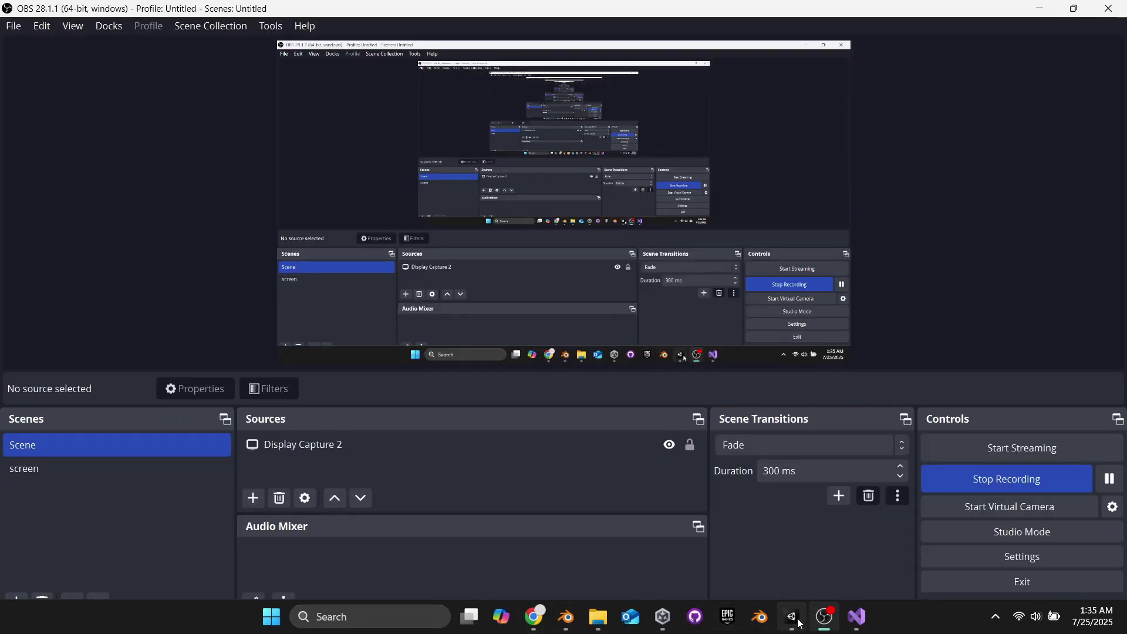
left_click(794, 618)
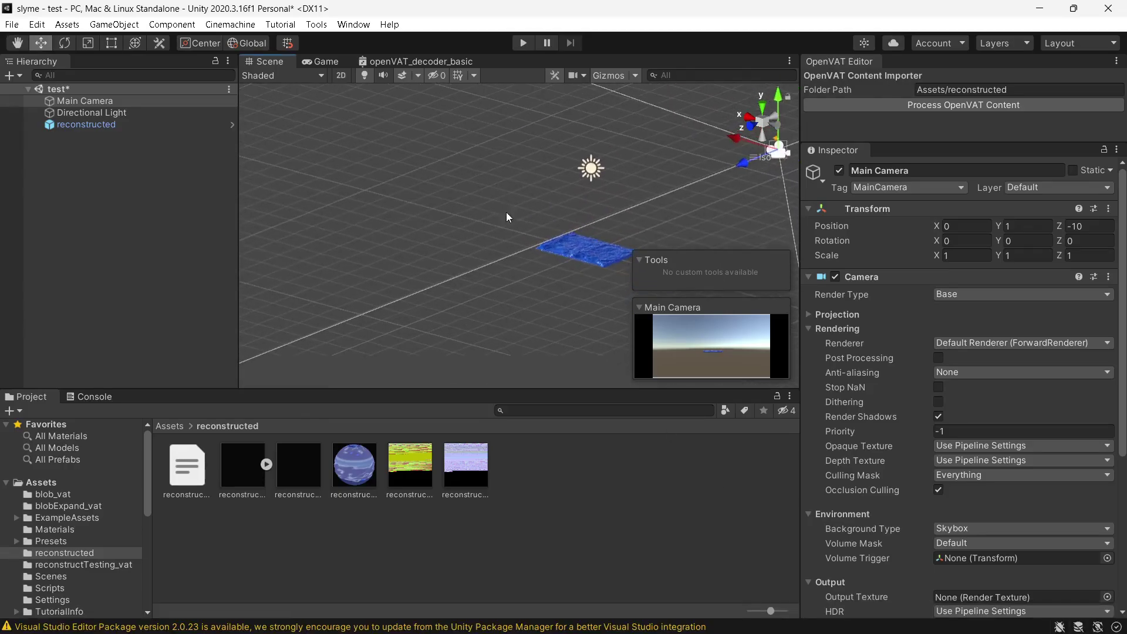
left_click(523, 43)
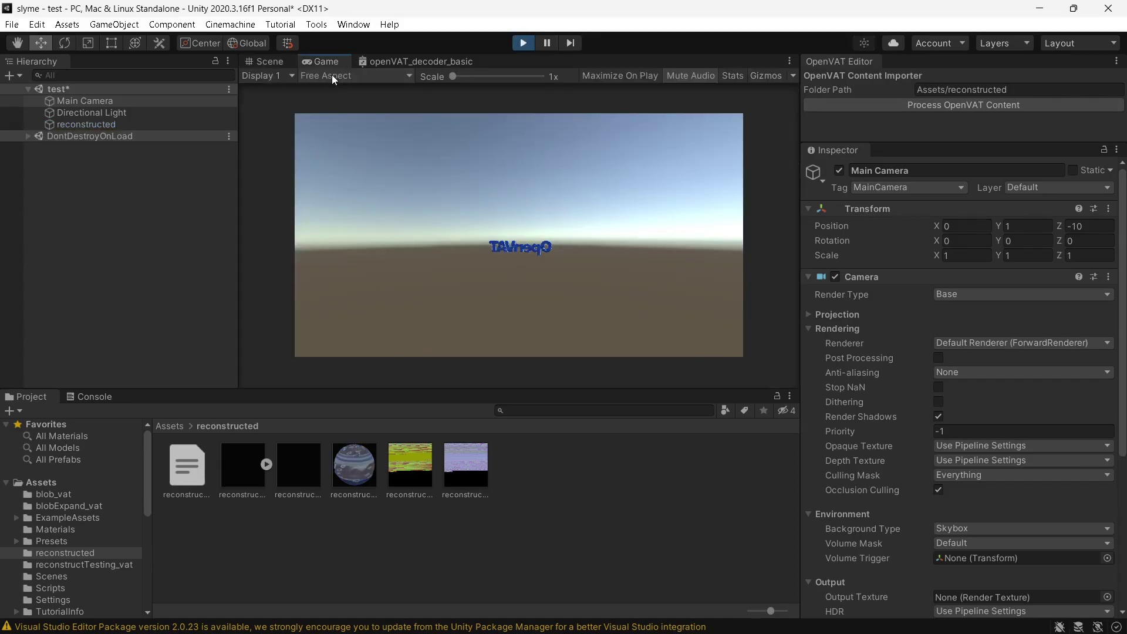
left_click(283, 61)
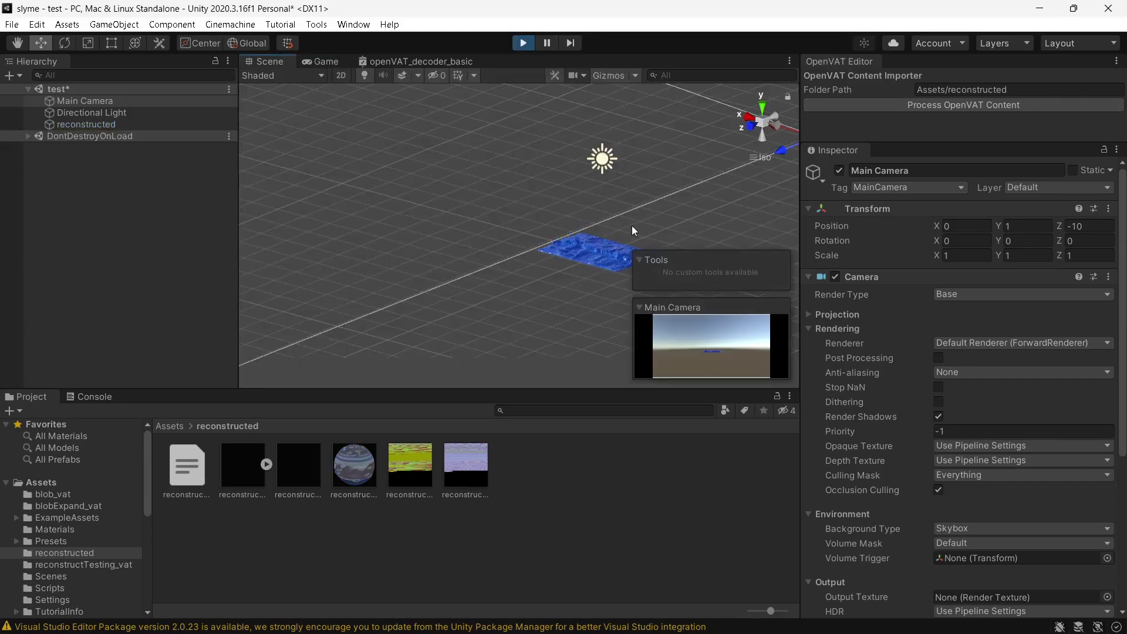
Step: Deselect the Main Camera and examine the animated reconstructed mesh up close from different angles in the Scene view
left_click(589, 152)
scroll(532, 217, "down", 5)
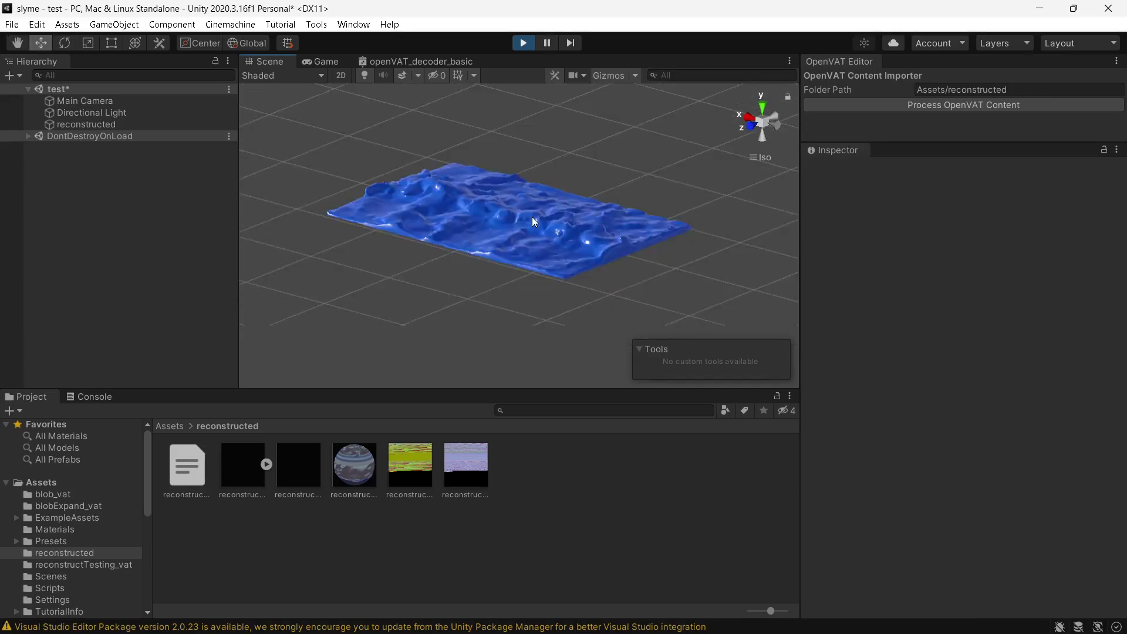
middle_click_drag(540, 219, 506, 216)
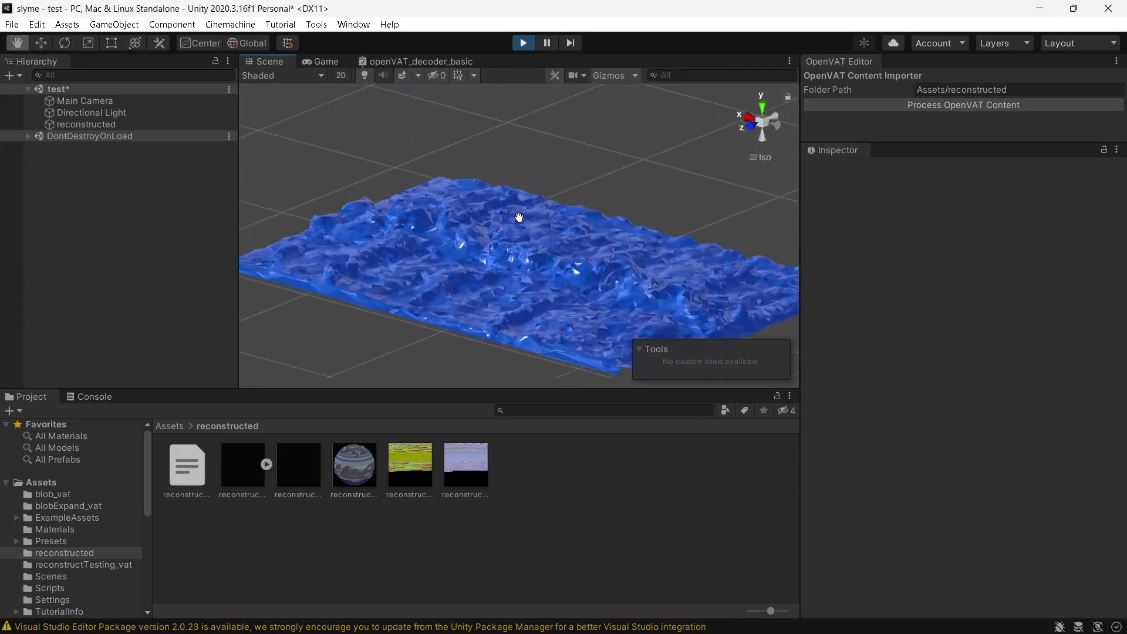
left_click_drag(540, 270, 492, 275, "alt")
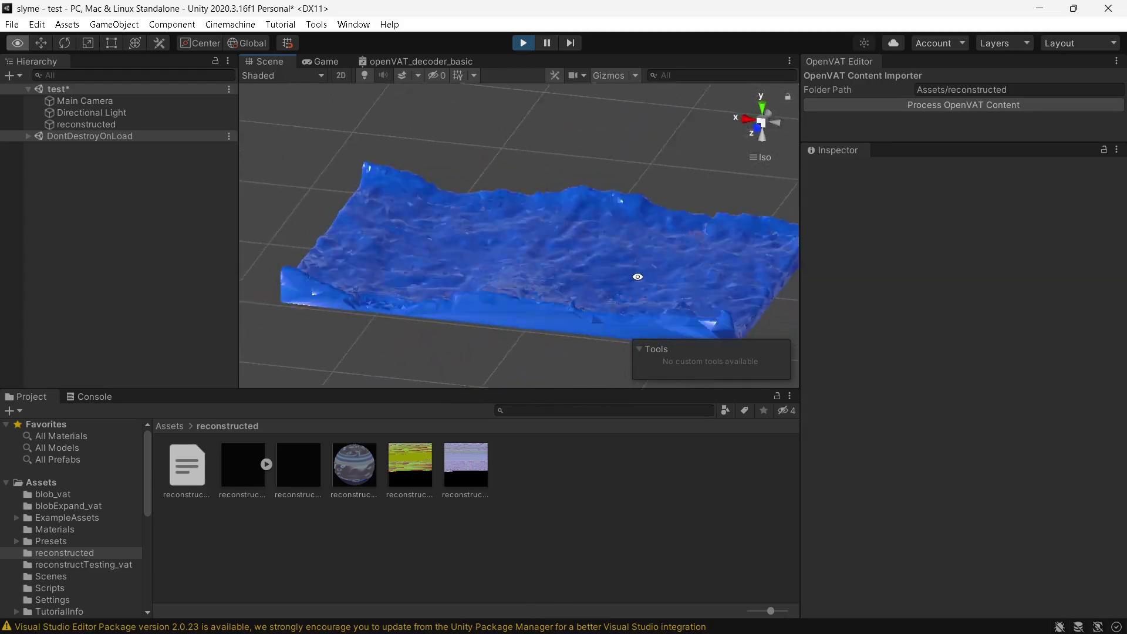